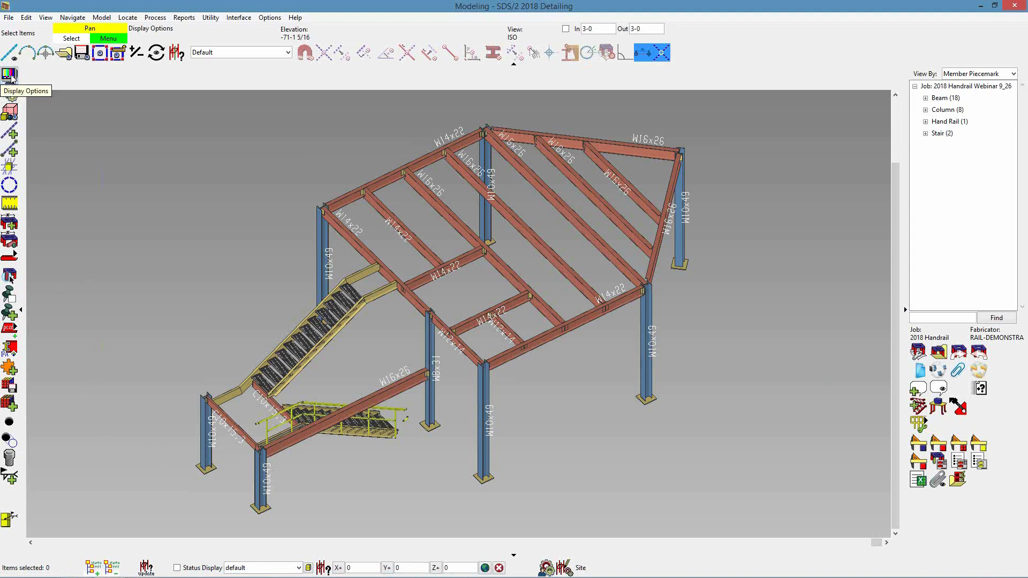
- Turn on the always-displayed member ends in the model's display options
{"action": "left_click", "coordinate": [10, 77]}
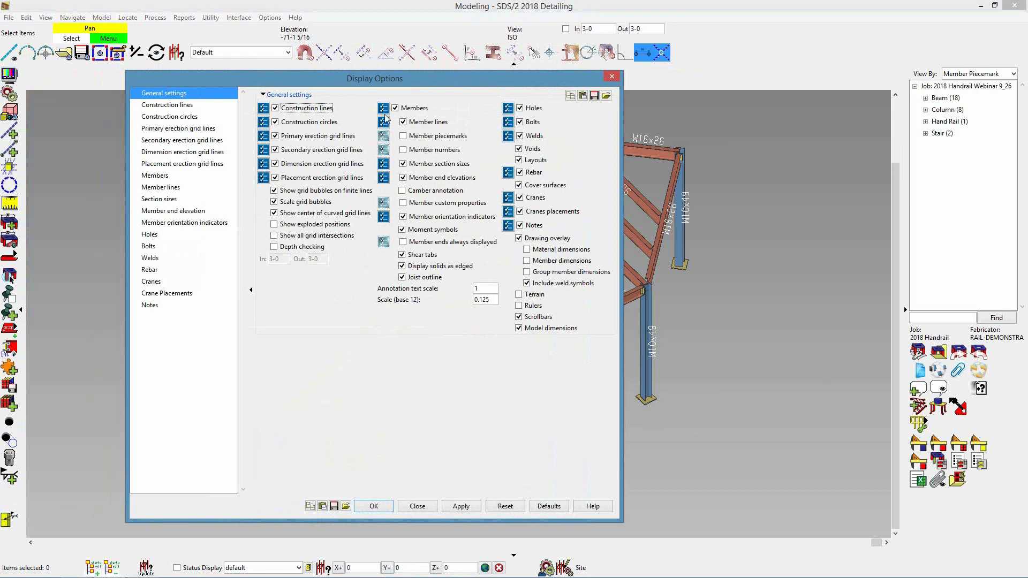
{"action": "left_click", "coordinate": [437, 243]}
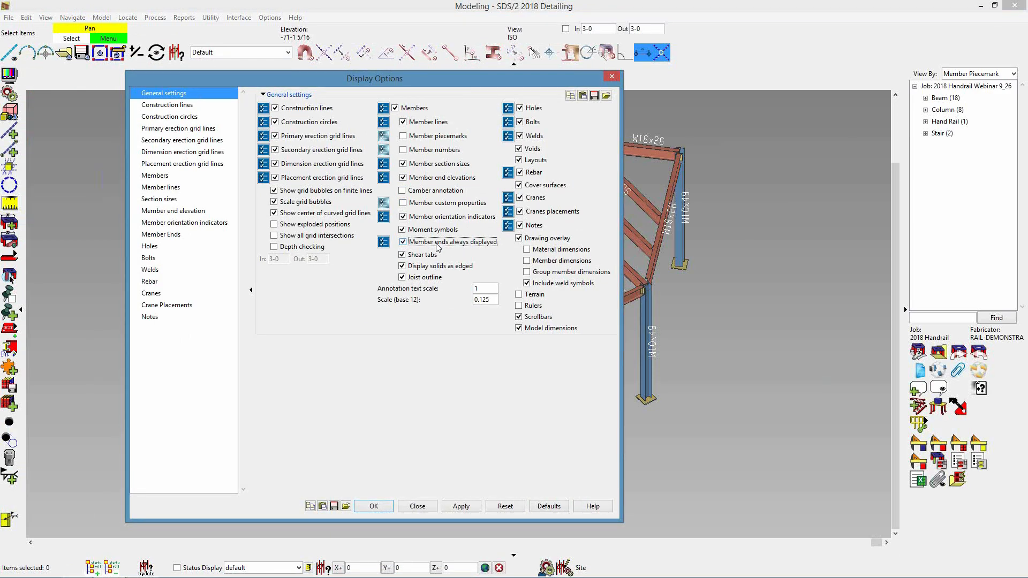
{"action": "left_click", "coordinate": [373, 507]}
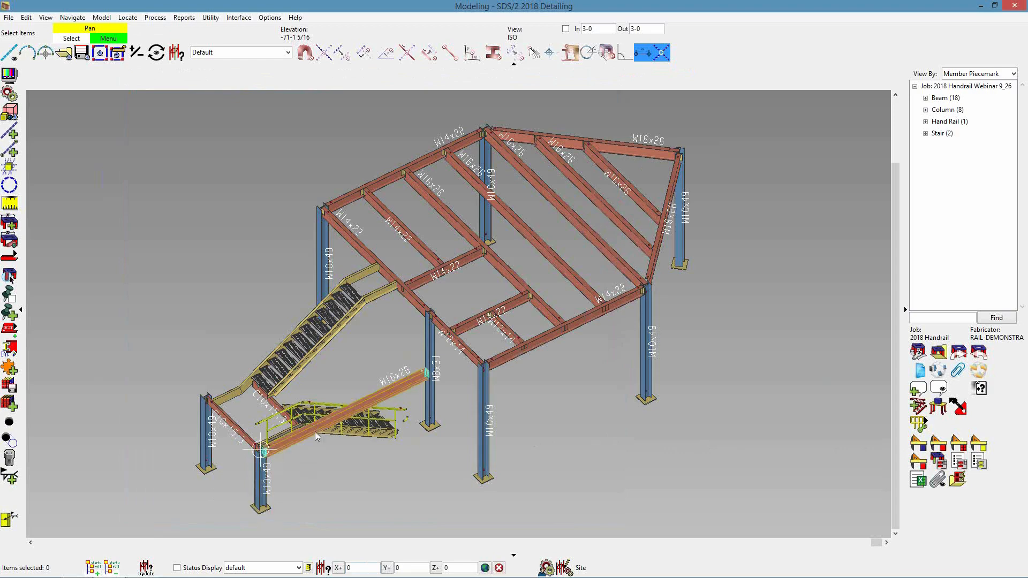
- Start adding a rake rail to the near stringer of the upper stair
{"action": "scroll", "coordinate": [292, 411], "scroll_direction": "up", "scroll_amount": 5}
{"action": "scroll", "coordinate": [332, 370], "scroll_direction": "up", "scroll_amount": 3}
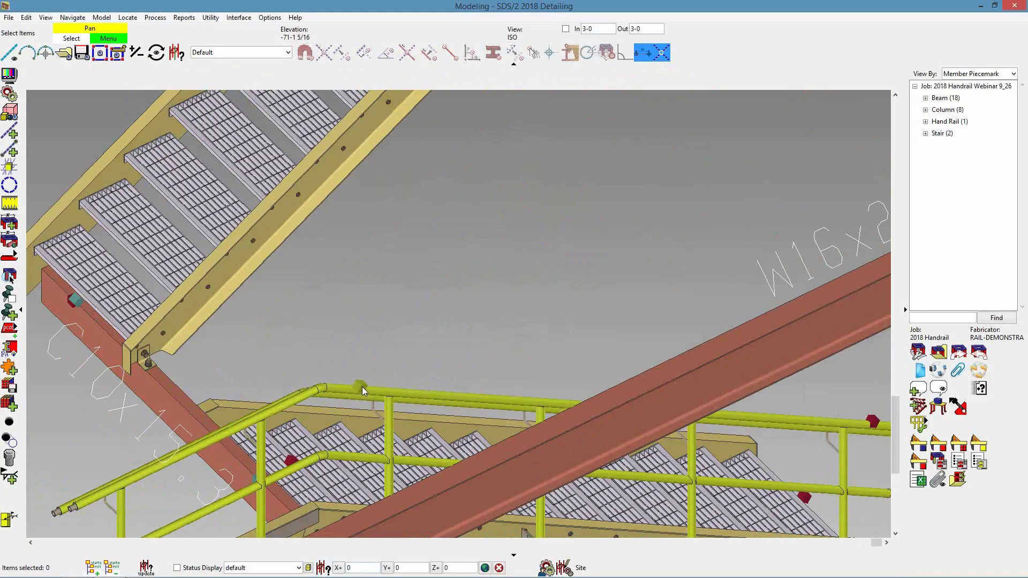
{"action": "scroll", "coordinate": [363, 390], "scroll_direction": "down", "scroll_amount": 5}
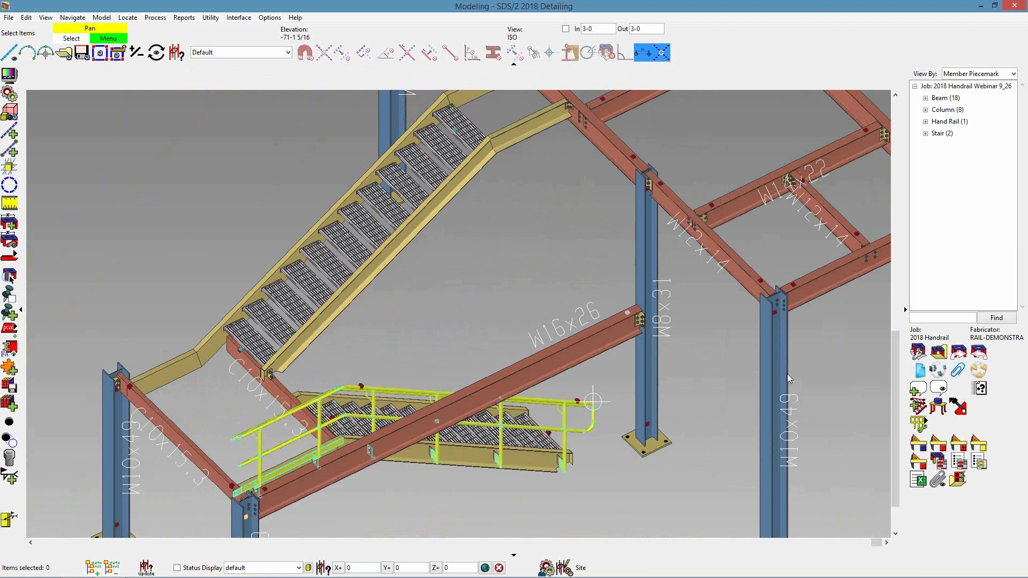
{"action": "middle_click_drag", "start_coordinate": [517, 294], "coordinate": [519, 320]}
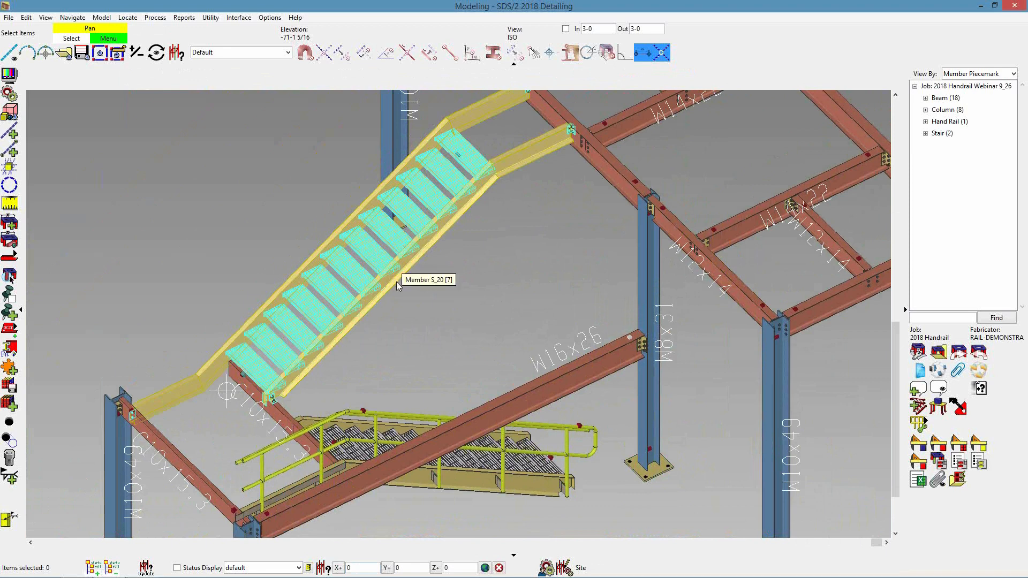
{"action": "left_click", "coordinate": [921, 425]}
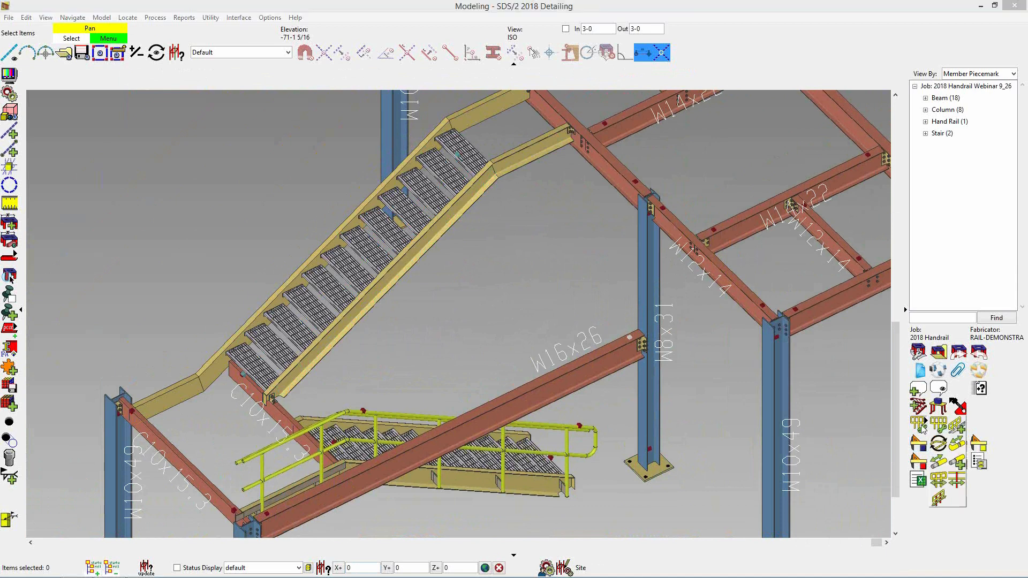
{"action": "left_click", "coordinate": [955, 425]}
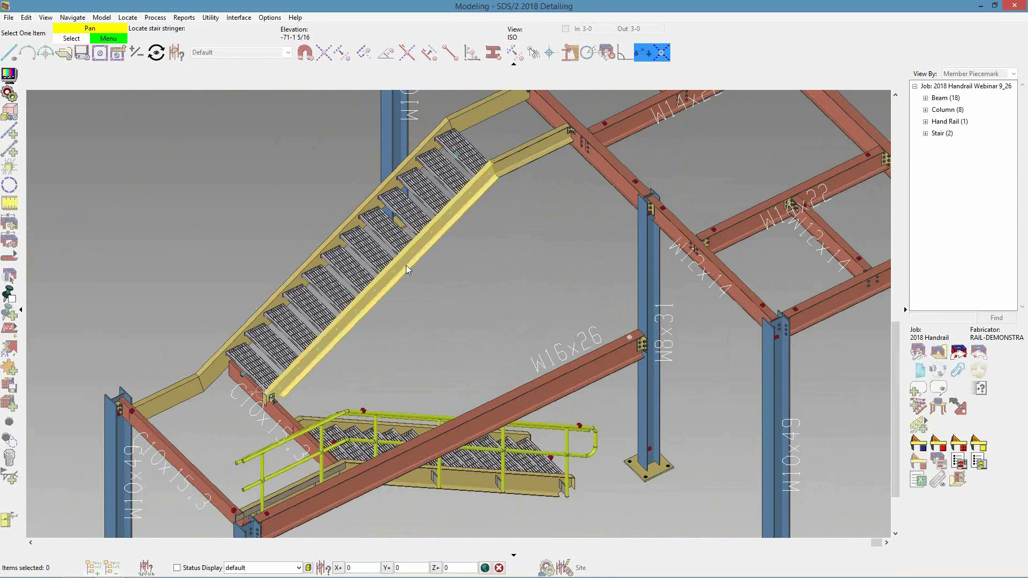
{"action": "left_click", "coordinate": [481, 197]}
{"action": "left_click_drag", "start_coordinate": [324, 30], "coordinate": [815, 205]}
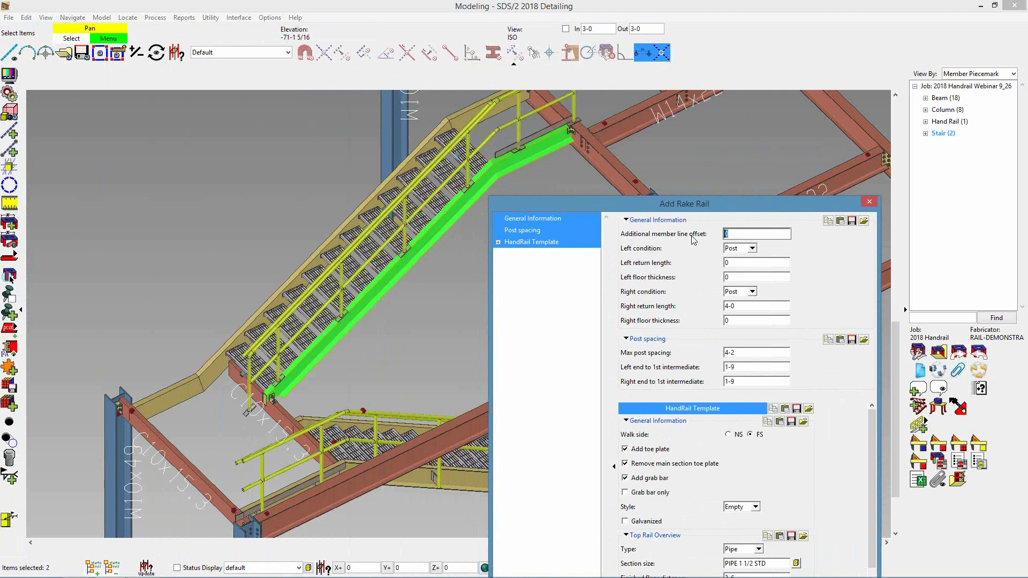
- Give the rake rail an additional member line offset of 3.5, a P-End left condition and a left return length of -6
{"action": "type", "text": "3.5"}
{"action": "key", "text": "Tab"}
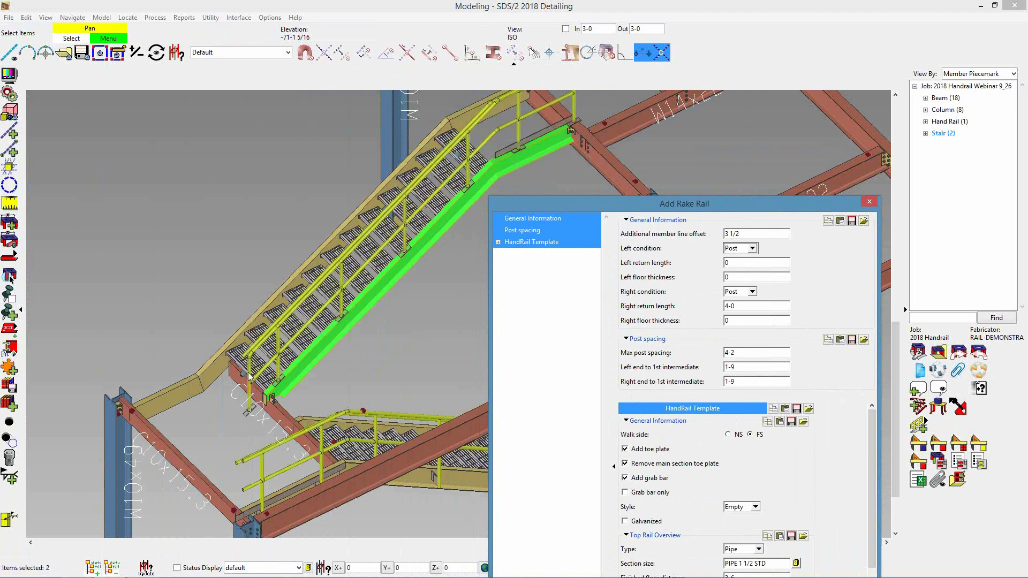
{"action": "left_click", "coordinate": [747, 249]}
{"action": "left_click", "coordinate": [739, 261]}
{"action": "double_click", "coordinate": [727, 263]}
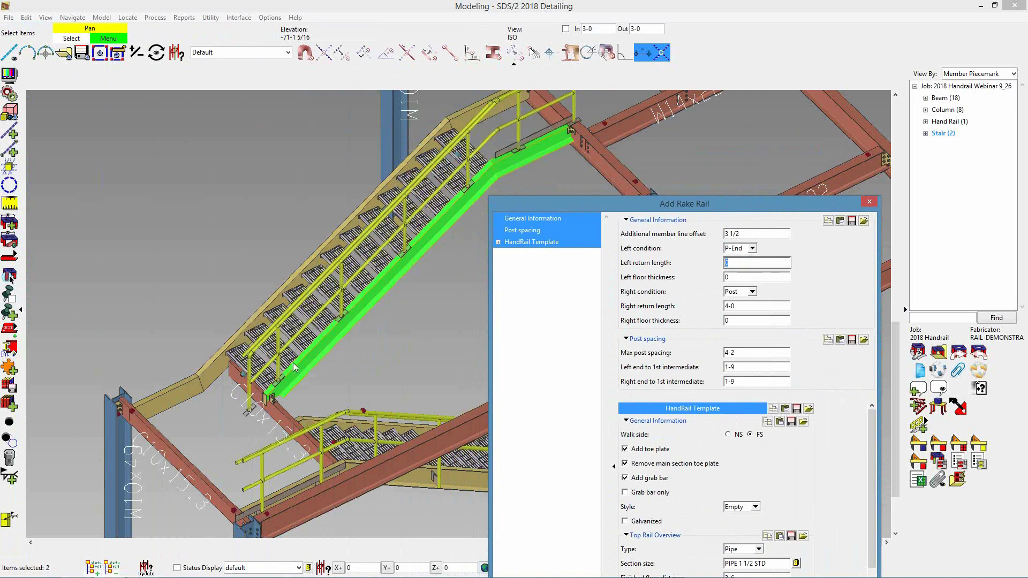
{"action": "type", "text": "-6"}
- Set the rake rail's right condition to Splice with a right return length of 2-9
{"action": "left_click", "coordinate": [745, 295]}
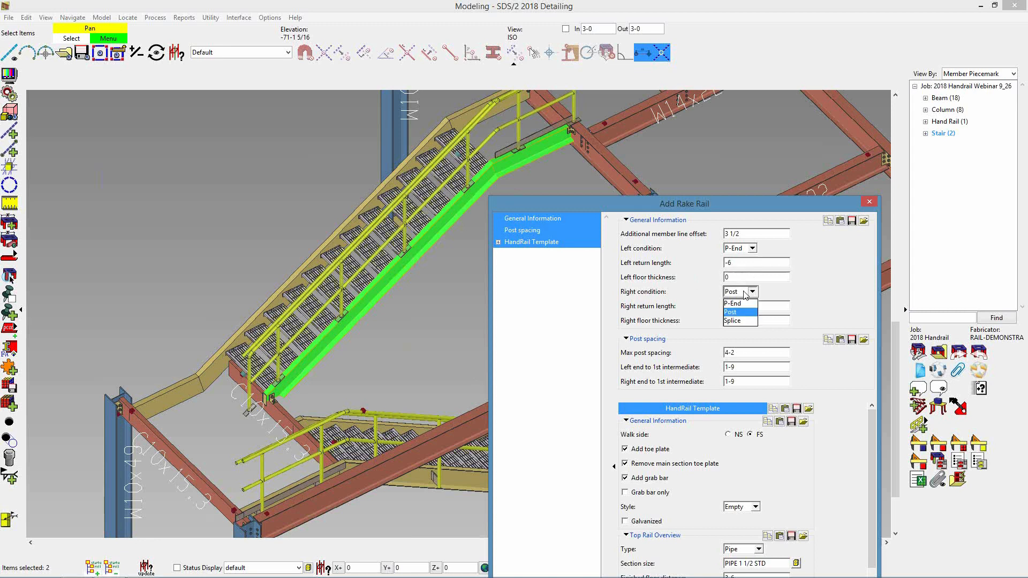
{"action": "left_click", "coordinate": [743, 321]}
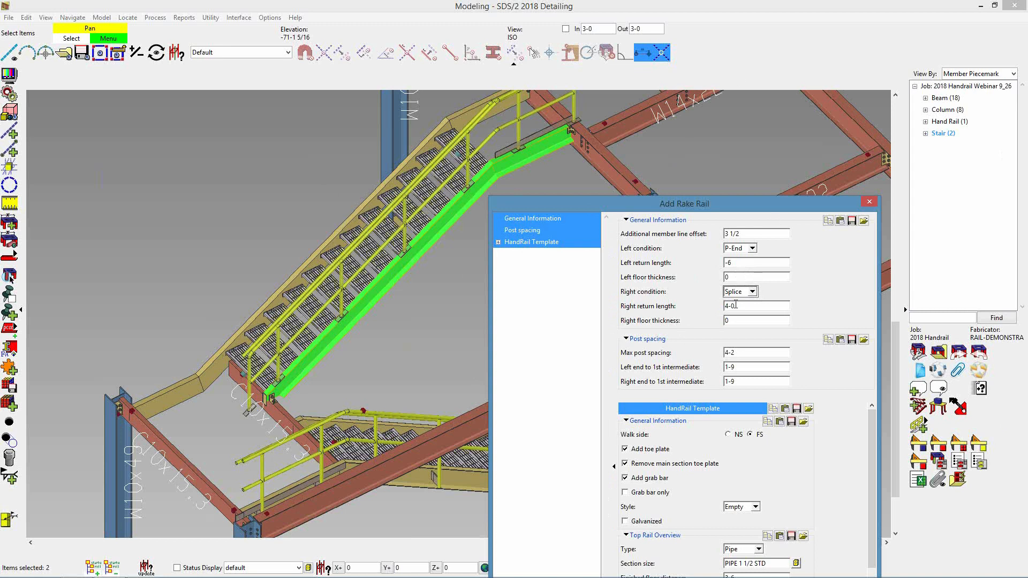
{"action": "left_click", "coordinate": [739, 306]}
{"action": "type", "text": "2-9"}
- Keep the rail style Empty, change the post connection type to Shear Tab, and create the first rake rail
{"action": "left_click_drag", "start_coordinate": [755, 204], "coordinate": [743, 113]}
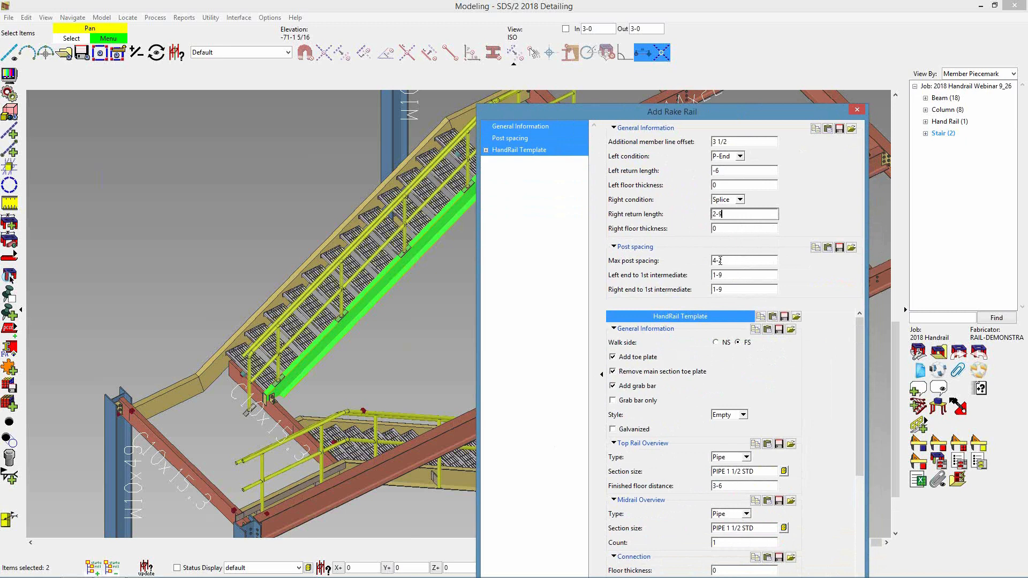
{"action": "left_click_drag", "start_coordinate": [741, 112], "coordinate": [721, 45]}
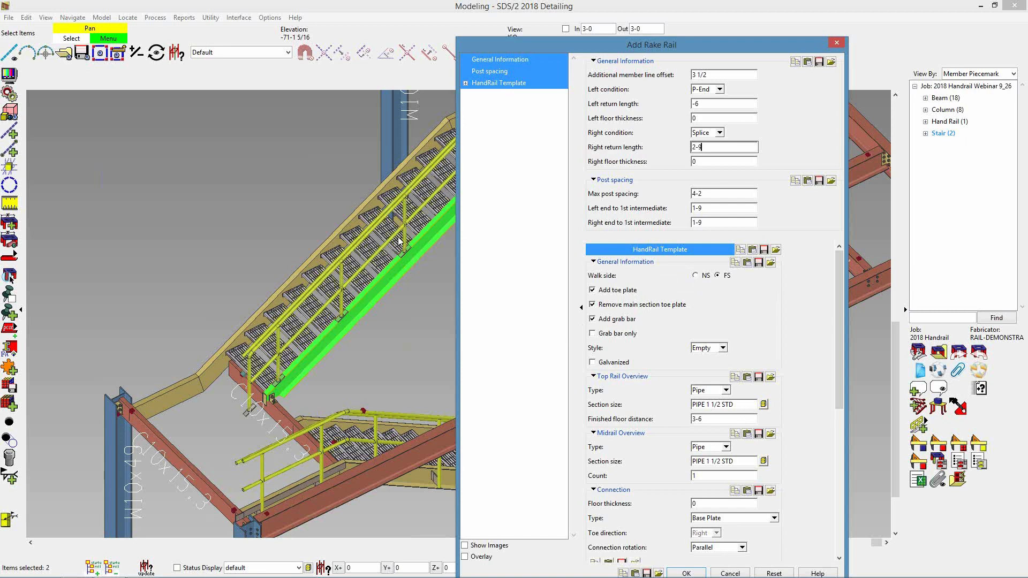
{"action": "left_click_drag", "start_coordinate": [686, 44], "coordinate": [574, 275]}
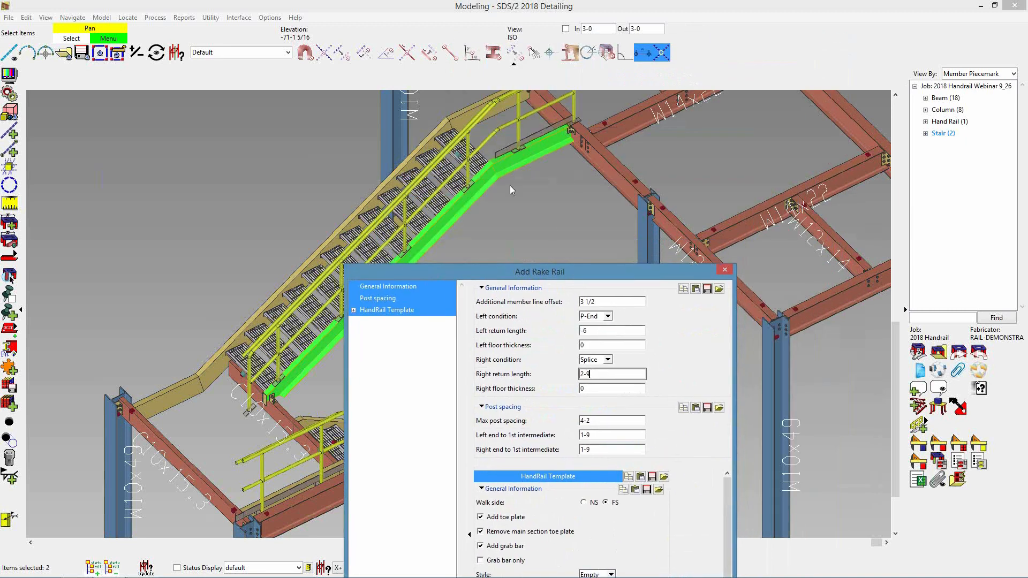
{"action": "left_click_drag", "start_coordinate": [567, 269], "coordinate": [694, 37]}
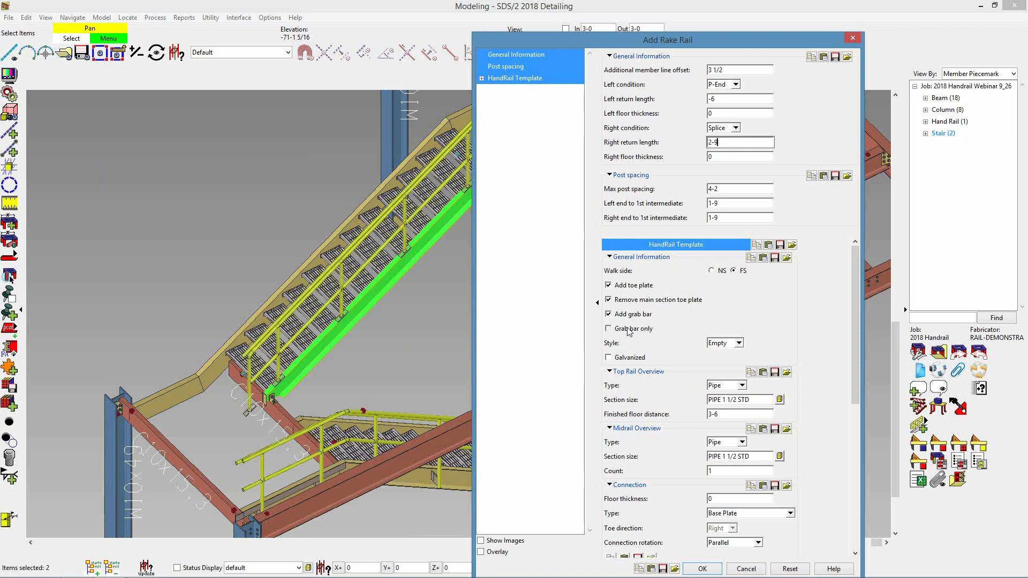
{"action": "left_click", "coordinate": [726, 345]}
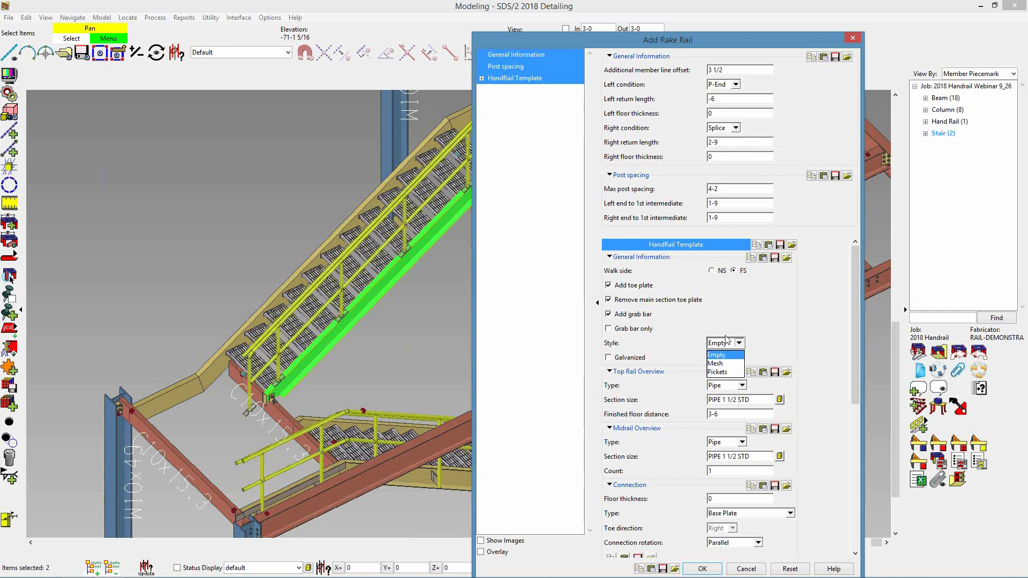
{"action": "left_click", "coordinate": [731, 323]}
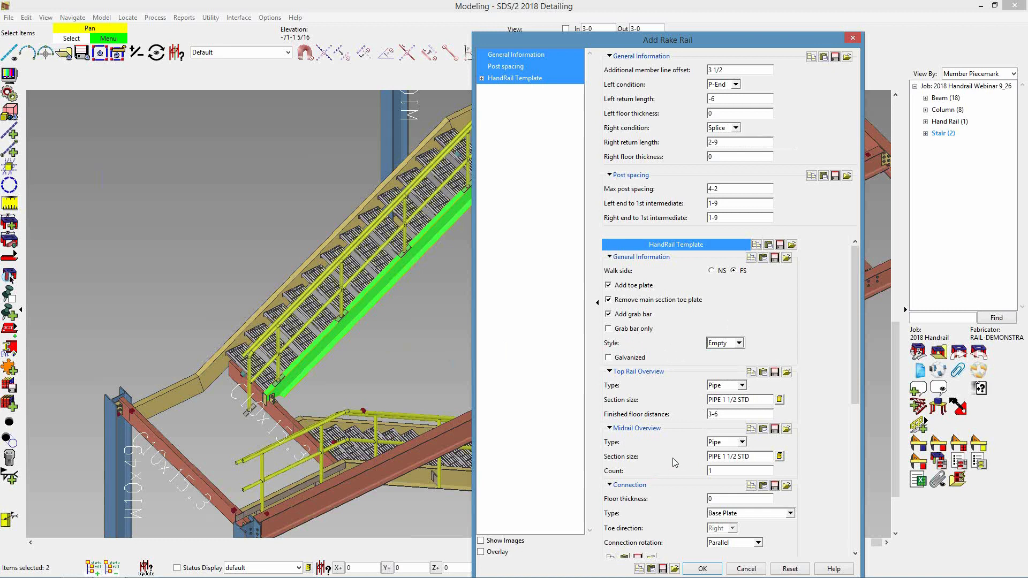
{"action": "scroll", "coordinate": [672, 458], "scroll_direction": "down", "scroll_amount": 4}
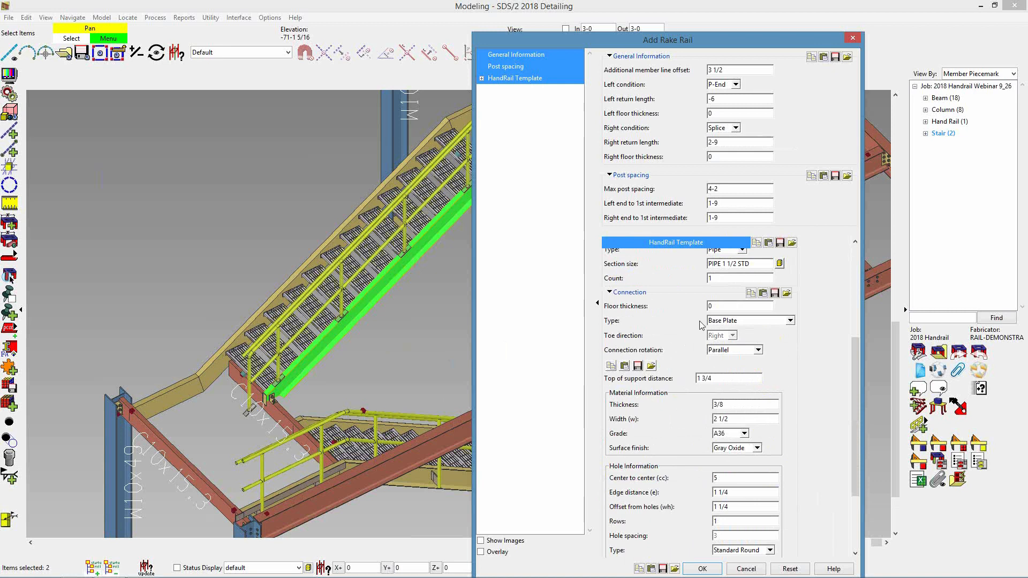
{"action": "left_click", "coordinate": [753, 322]}
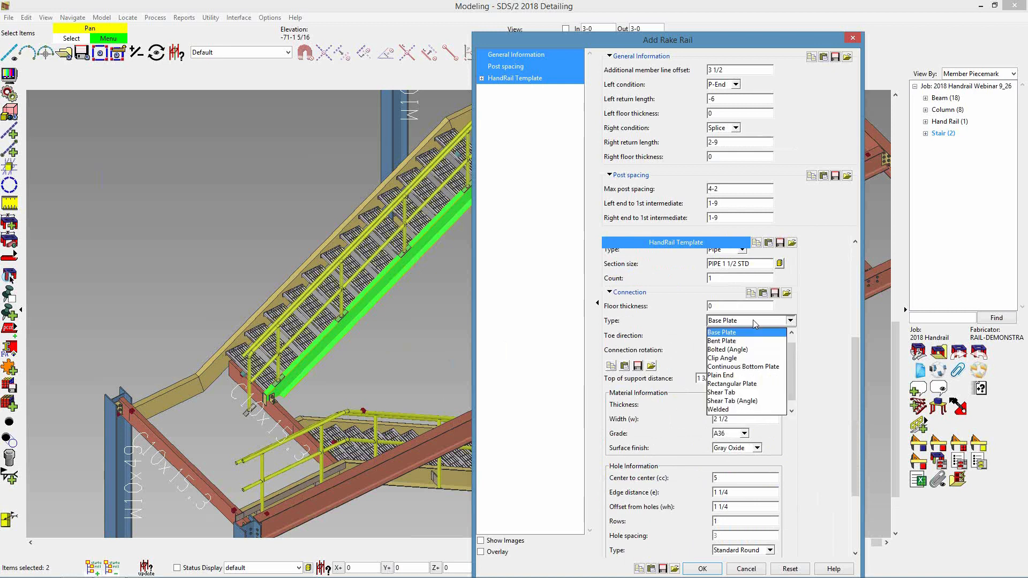
{"action": "left_click", "coordinate": [743, 394]}
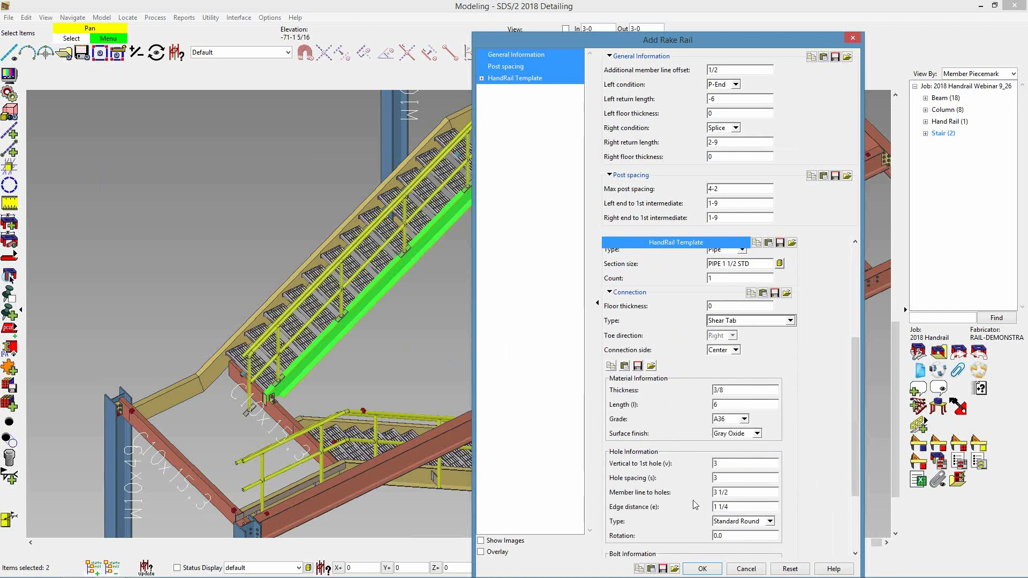
{"action": "left_click", "coordinate": [703, 569]}
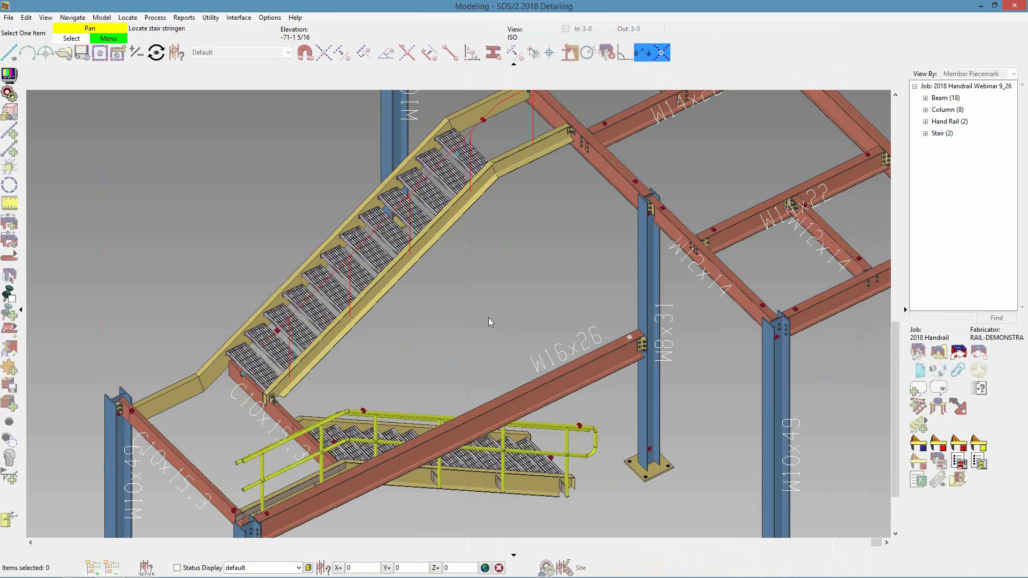
- Add a rake rail on the upper stair's far stringer with a 3.5 member line offset and a Splice left condition
{"action": "left_click", "coordinate": [366, 200]}
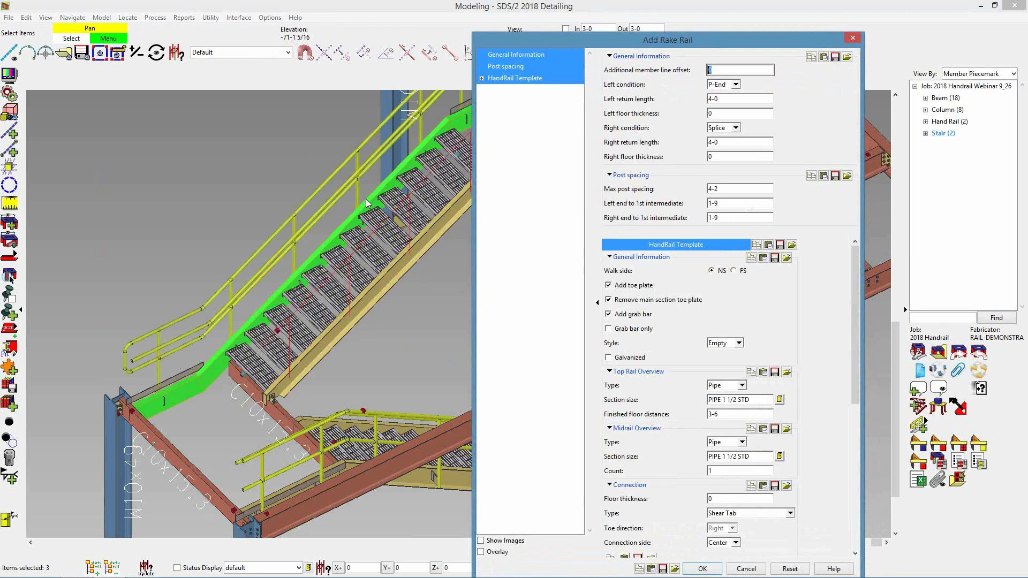
{"action": "type", "text": "3.5"}
{"action": "key", "text": "Tab"}
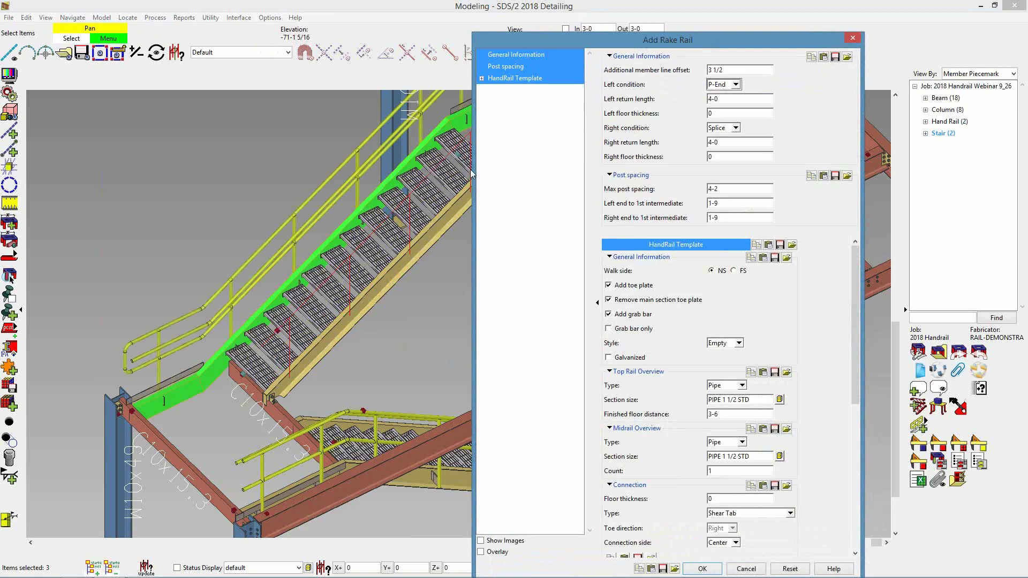
{"action": "left_click", "coordinate": [721, 86]}
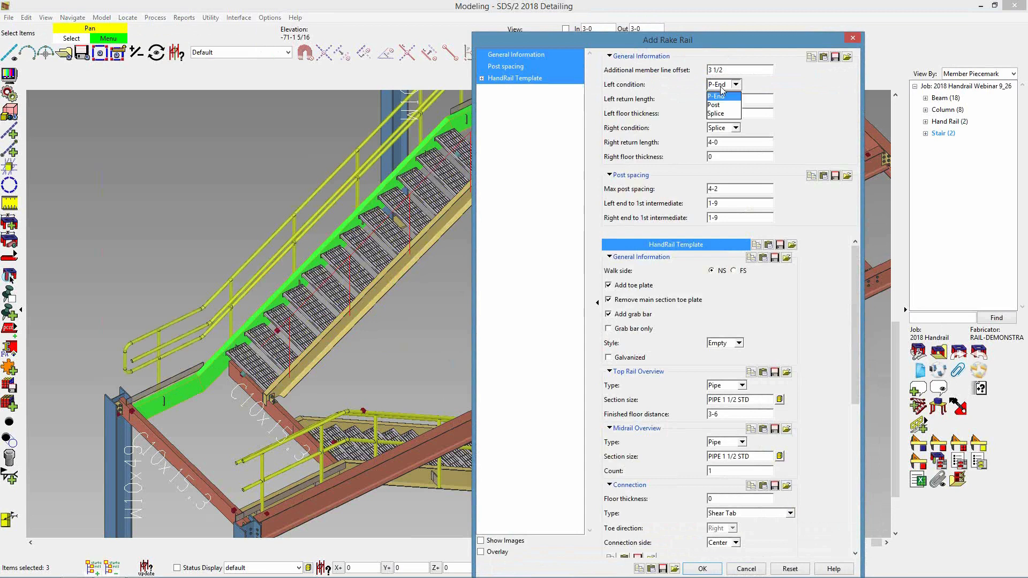
{"action": "left_click", "coordinate": [730, 114]}
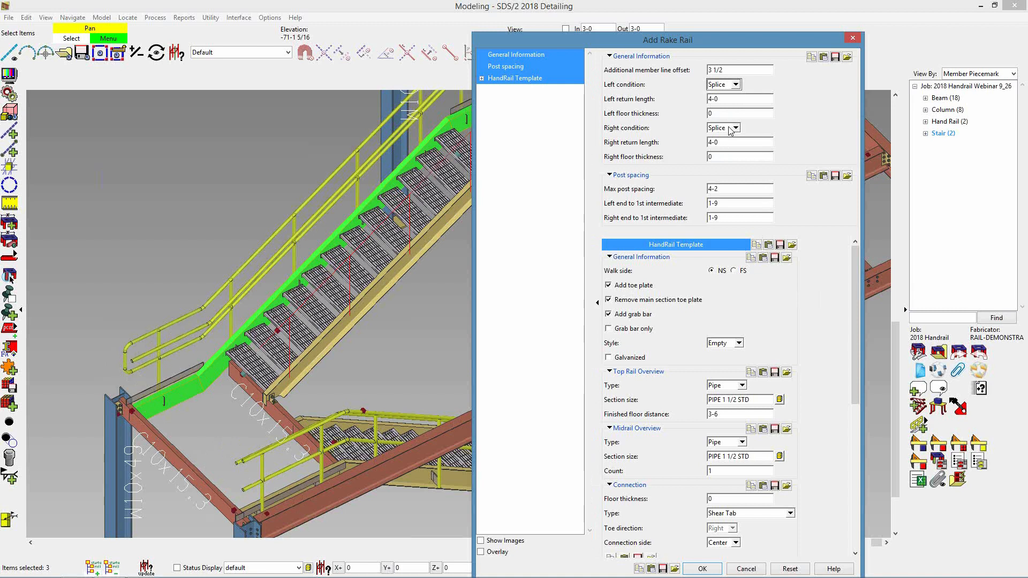
- Set the second rail's right return length to 2-9, create it, and finish adding rake rails
{"action": "left_click", "coordinate": [724, 142]}
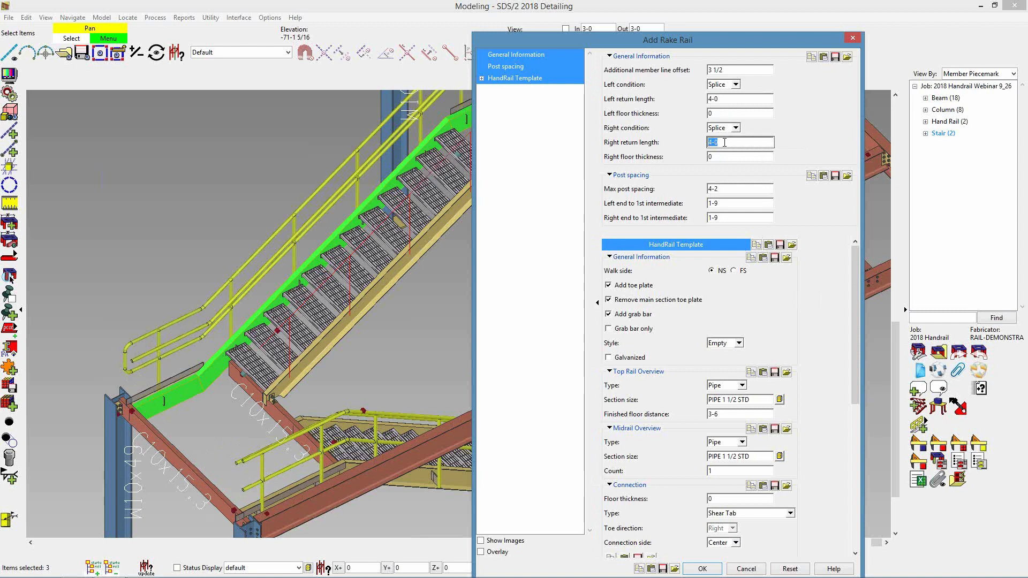
{"action": "type", "text": "2-9"}
{"action": "left_click", "coordinate": [702, 568]}
{"action": "right_click", "coordinate": [501, 294]}
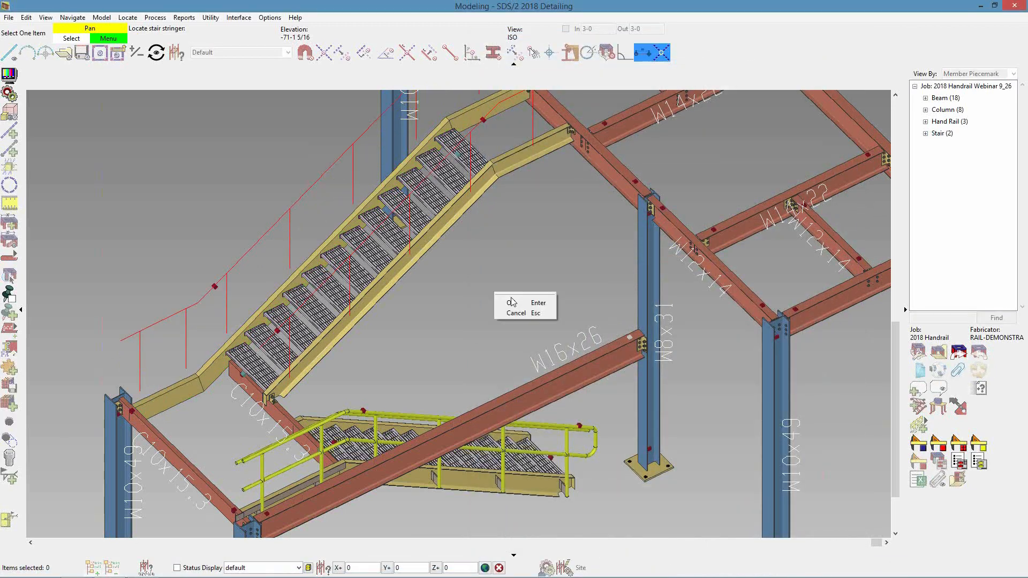
{"action": "left_click", "coordinate": [509, 303]}
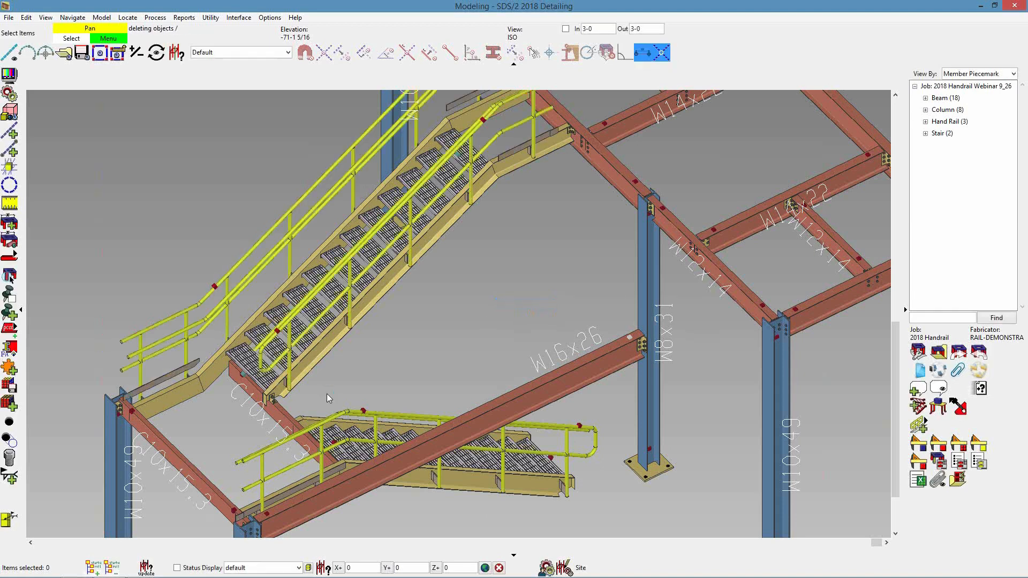
- Examine the new rake rails on the upper stair, including their end returns, post connections and toe plates at both landings
{"action": "scroll", "coordinate": [289, 348], "scroll_direction": "up", "scroll_amount": 6}
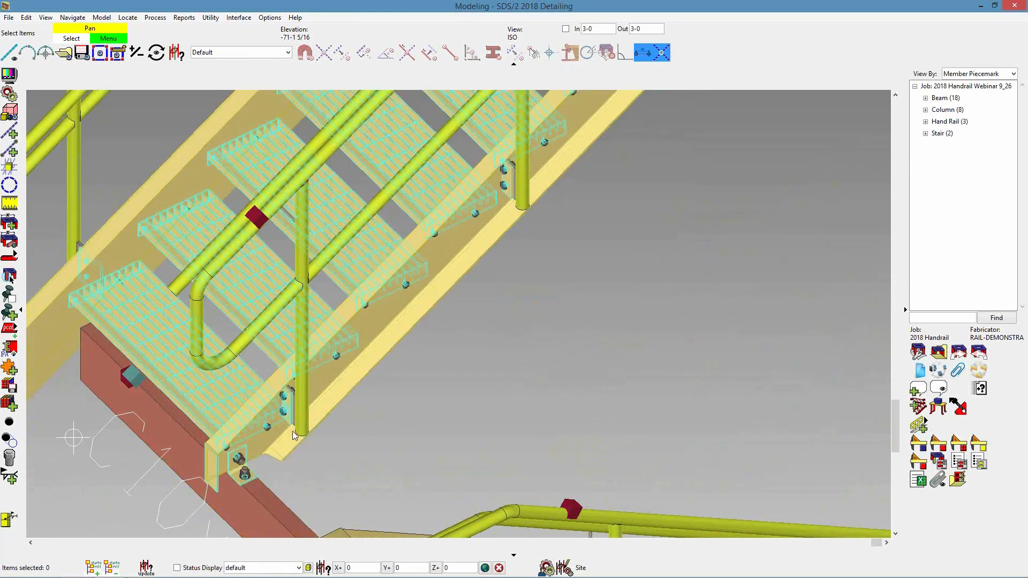
{"action": "scroll", "coordinate": [547, 190], "scroll_direction": "down", "scroll_amount": 3}
{"action": "middle_click_drag", "start_coordinate": [417, 213], "coordinate": [267, 435]}
{"action": "left_click", "coordinate": [451, 214]}
{"action": "middle_click_drag", "start_coordinate": [511, 287], "coordinate": [448, 320]}
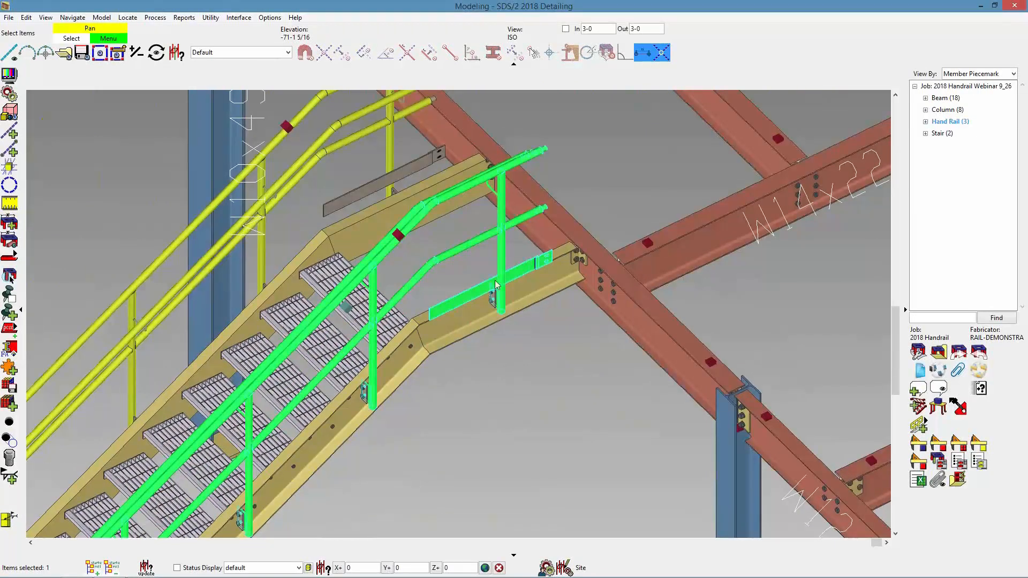
{"action": "scroll", "coordinate": [497, 296], "scroll_direction": "down", "scroll_amount": 2}
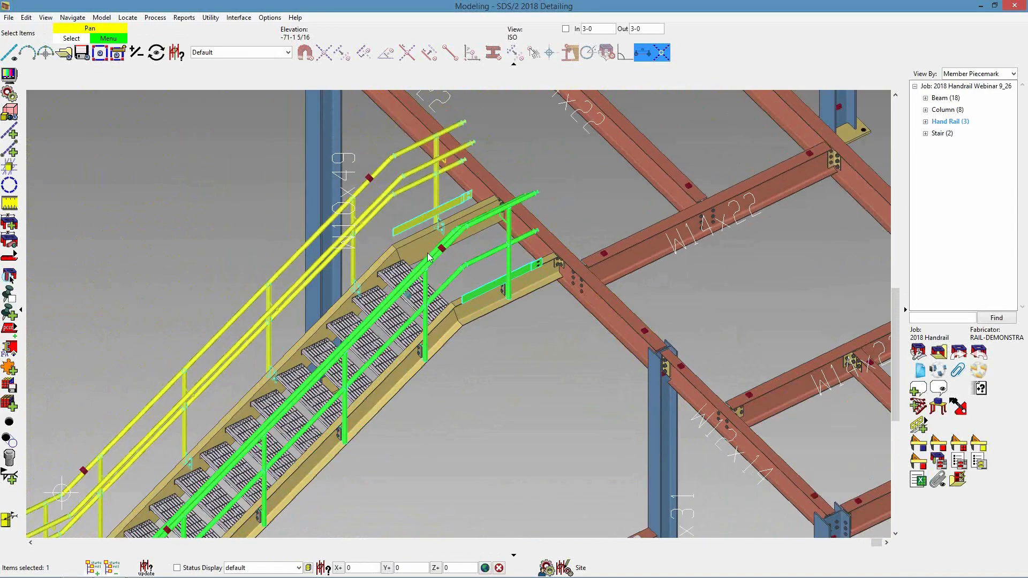
{"action": "scroll", "coordinate": [443, 263], "scroll_direction": "down", "scroll_amount": 4}
{"action": "middle_click_drag", "start_coordinate": [472, 245], "coordinate": [528, 140]}
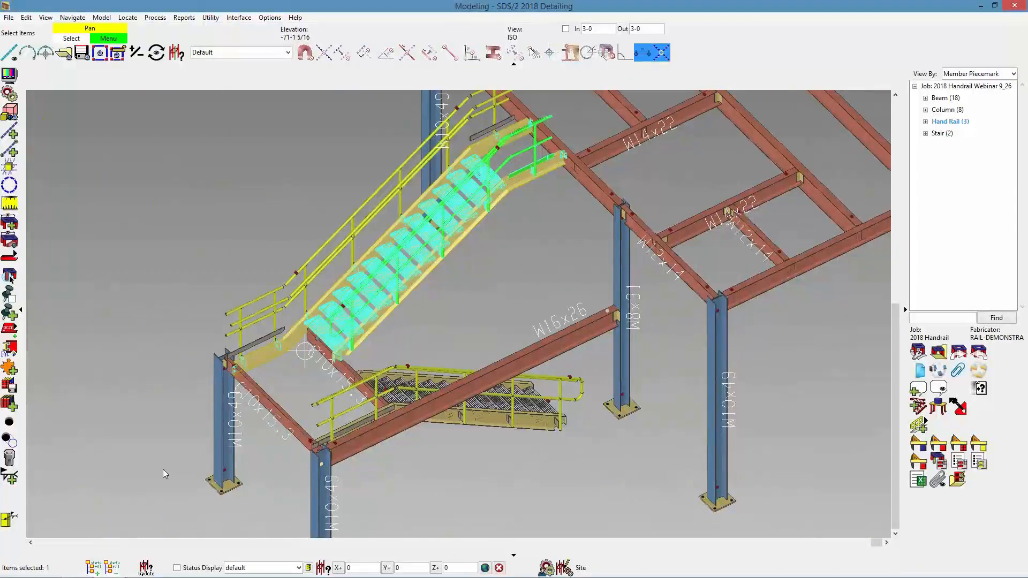
{"action": "left_click", "coordinate": [467, 294]}
{"action": "scroll", "coordinate": [358, 369], "scroll_direction": "up", "scroll_amount": 3}
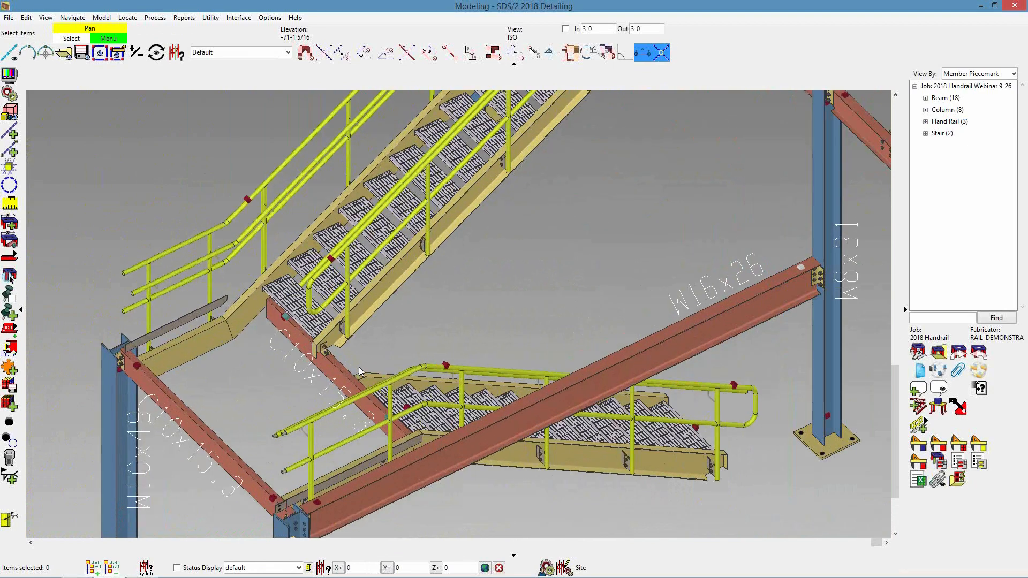
- Start a rake rail on the lower stair's far stringer with an additional member line offset of 3 1/2
{"action": "middle_click_drag", "start_coordinate": [419, 355], "coordinate": [366, 380], "text": "shift"}
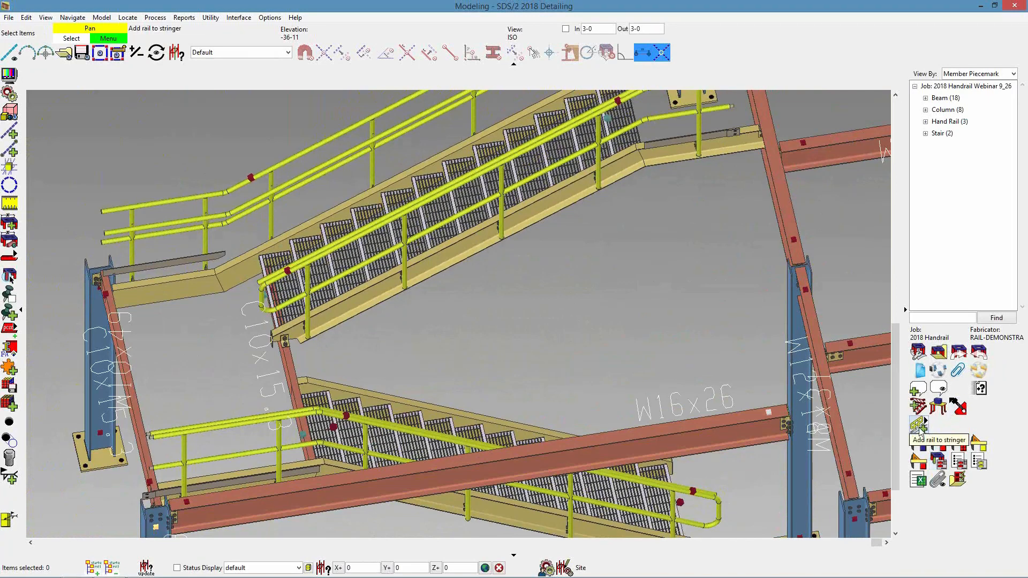
{"action": "left_click", "coordinate": [918, 427]}
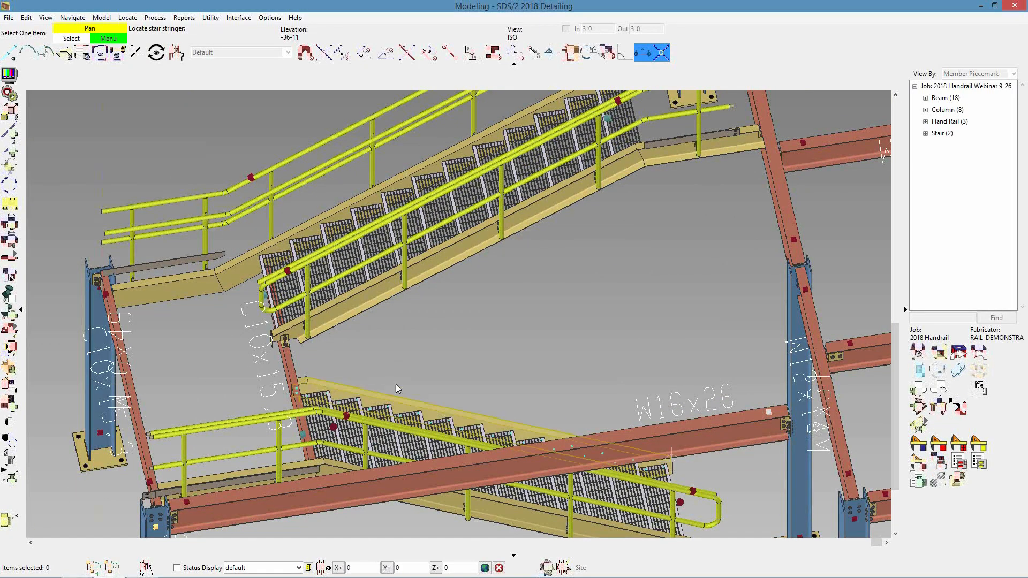
{"action": "left_click", "coordinate": [377, 406]}
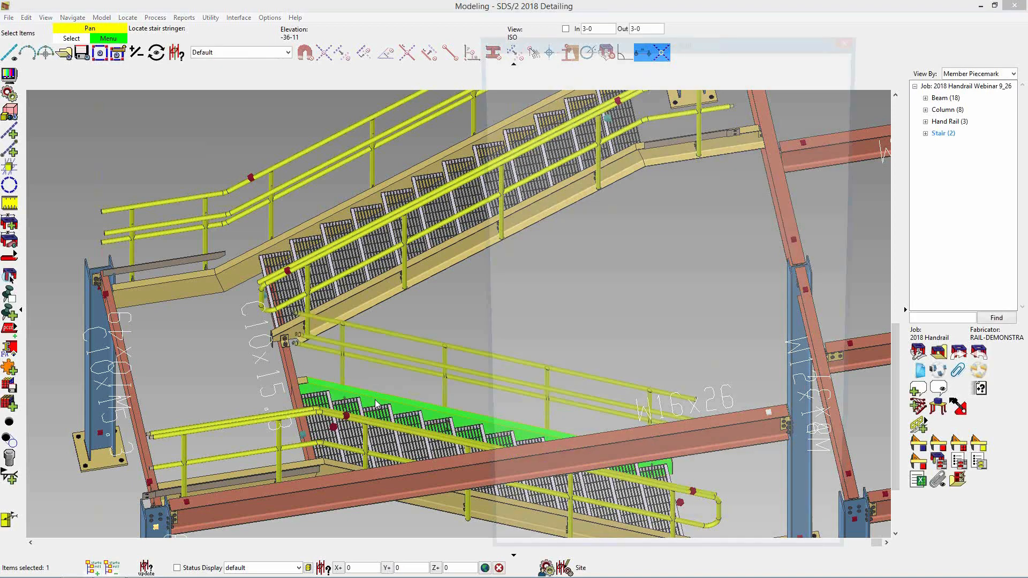
{"action": "type", "text": ".5"}
{"action": "key", "text": "Tab"}
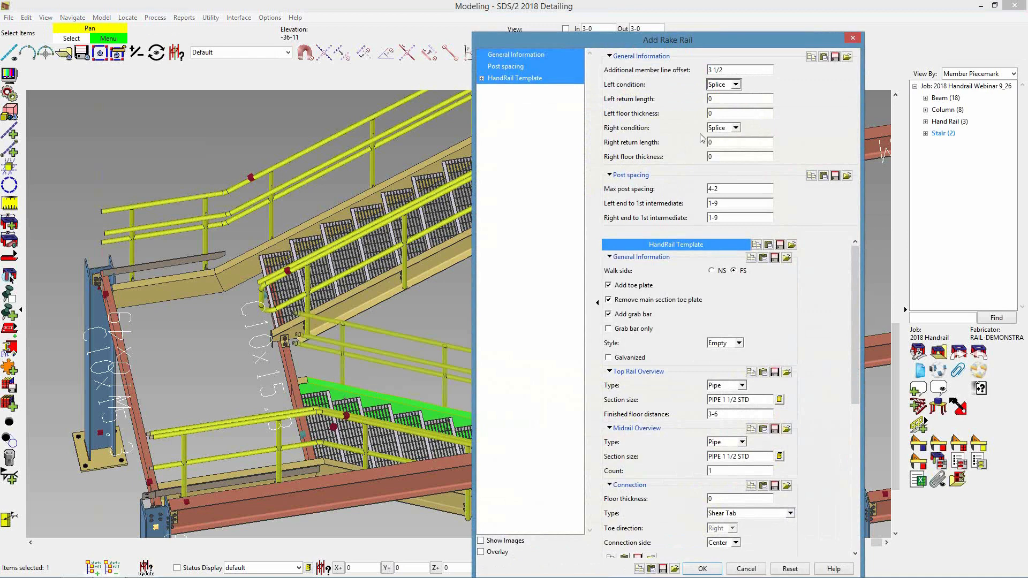
- Set both end conditions to P-End, create the rail as a grab bar only, and finish adding rake rails
{"action": "left_click", "coordinate": [725, 84]}
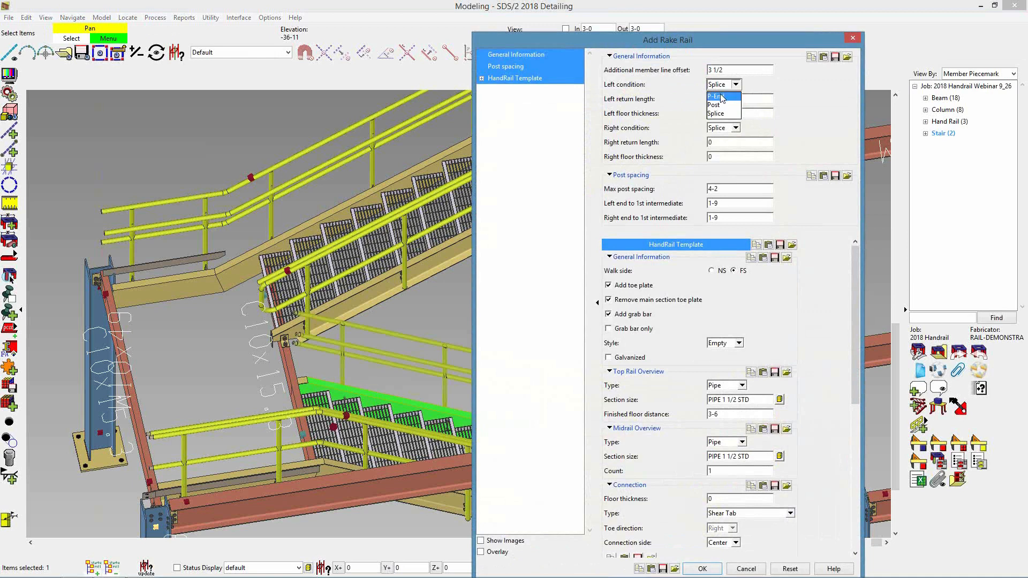
{"action": "left_click", "coordinate": [715, 97]}
{"action": "left_click", "coordinate": [725, 128]}
{"action": "left_click", "coordinate": [717, 140]}
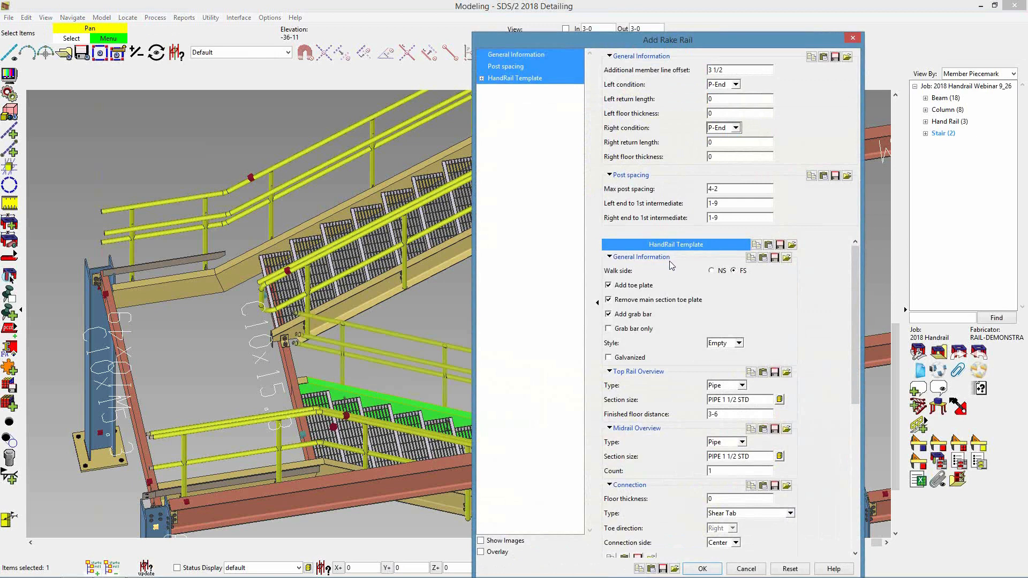
{"action": "left_click", "coordinate": [645, 332]}
{"action": "left_click", "coordinate": [701, 568]}
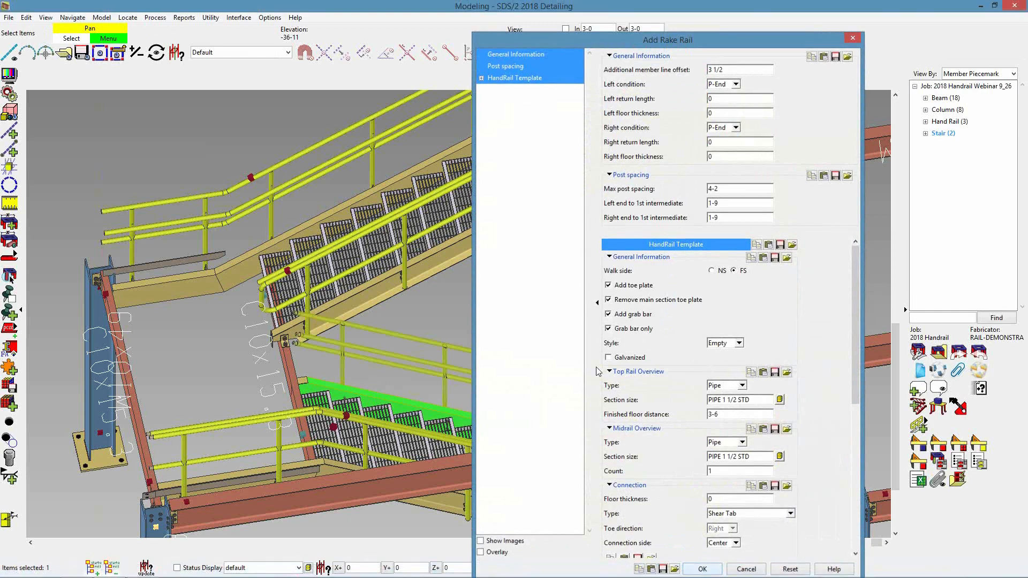
{"action": "right_click", "coordinate": [515, 305]}
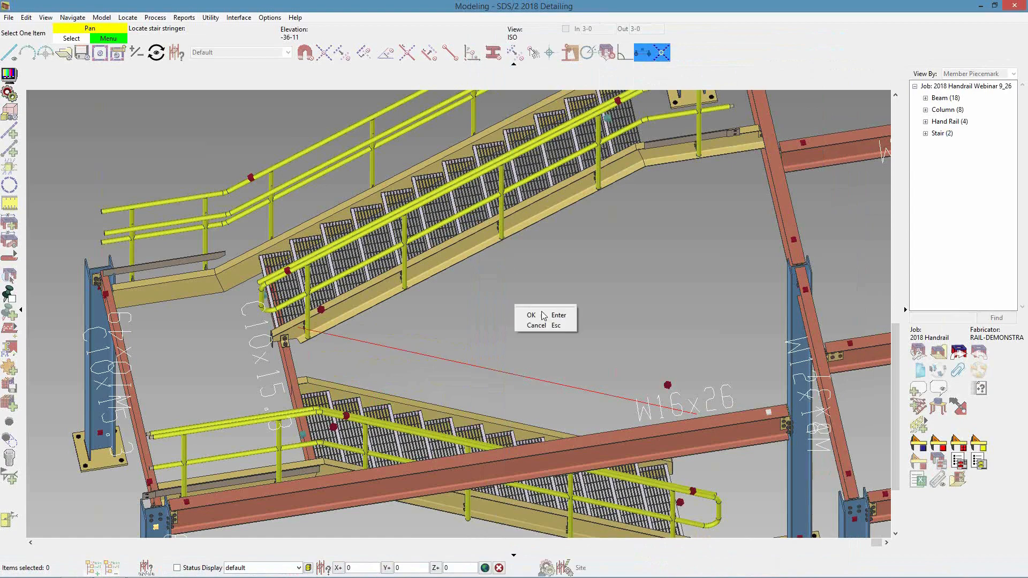
{"action": "left_click", "coordinate": [530, 315]}
- Turn off the grab bar only option for the new rail on the lower stair's far stringer
{"action": "scroll", "coordinate": [362, 346], "scroll_direction": "up", "scroll_amount": 5}
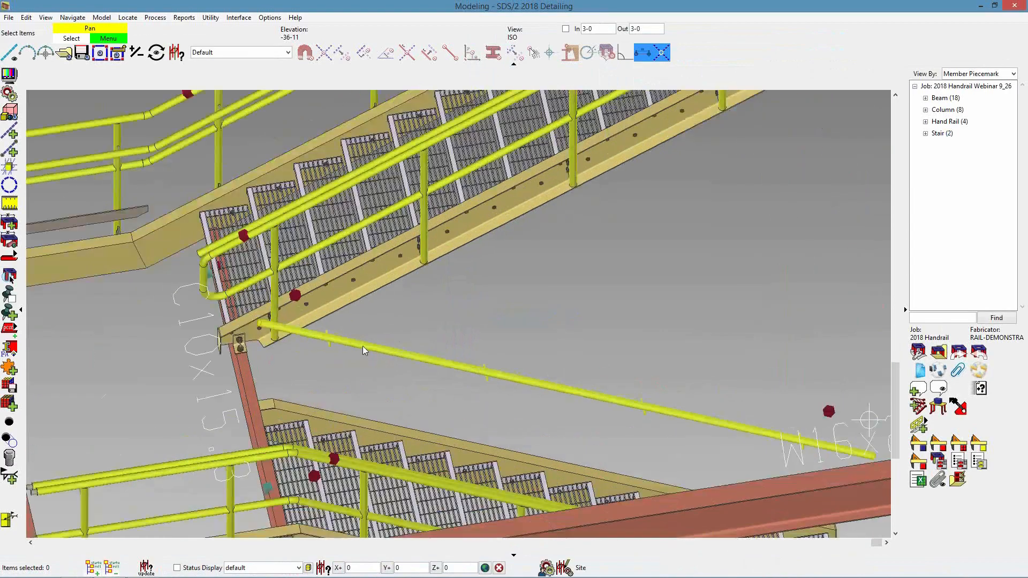
{"action": "middle_click_drag", "start_coordinate": [366, 342], "coordinate": [437, 322]}
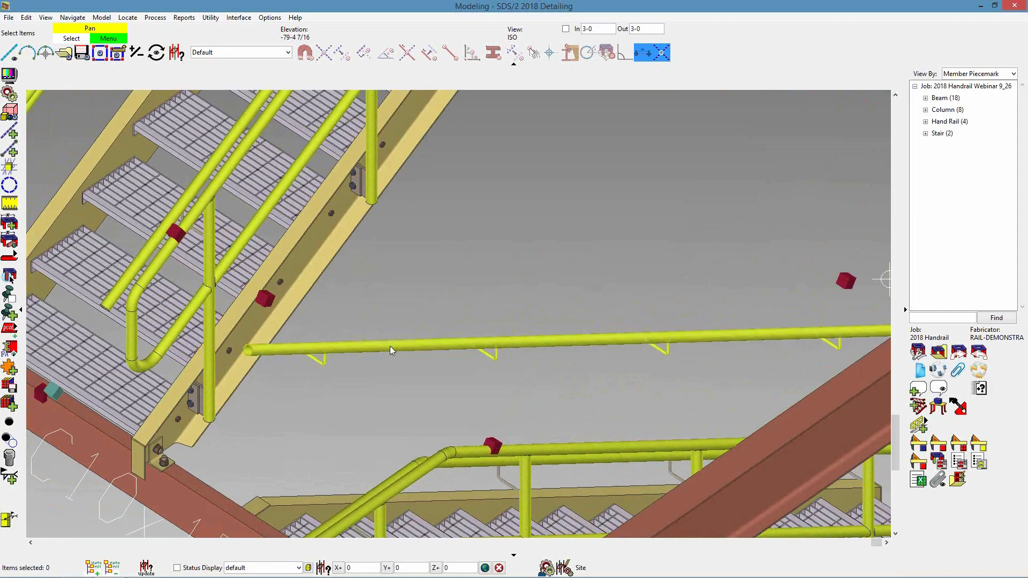
{"action": "scroll", "coordinate": [393, 348], "scroll_direction": "down", "scroll_amount": 2}
{"action": "middle_click_drag", "start_coordinate": [407, 347], "coordinate": [430, 346], "text": "shift"}
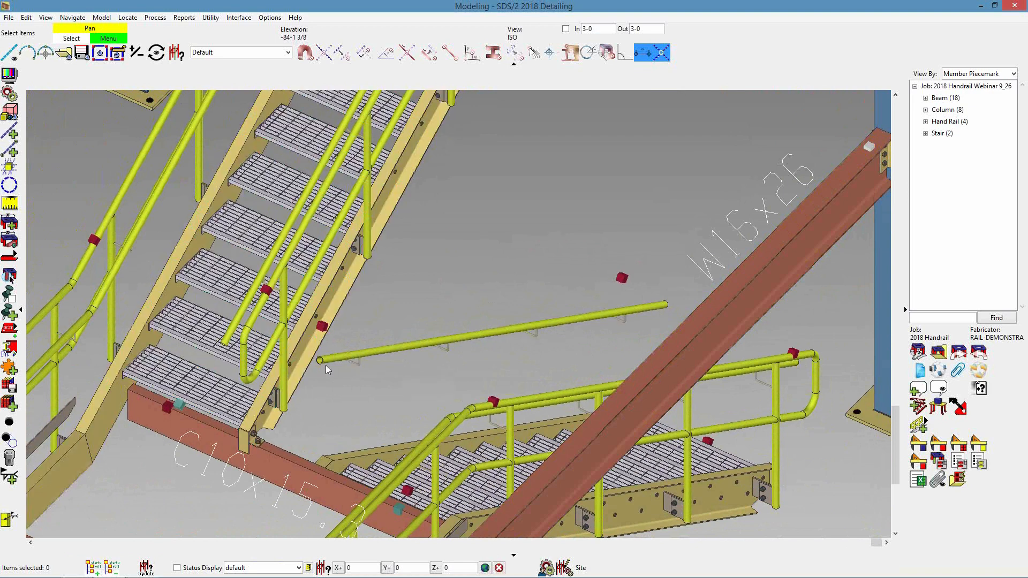
{"action": "double_click", "coordinate": [354, 361]}
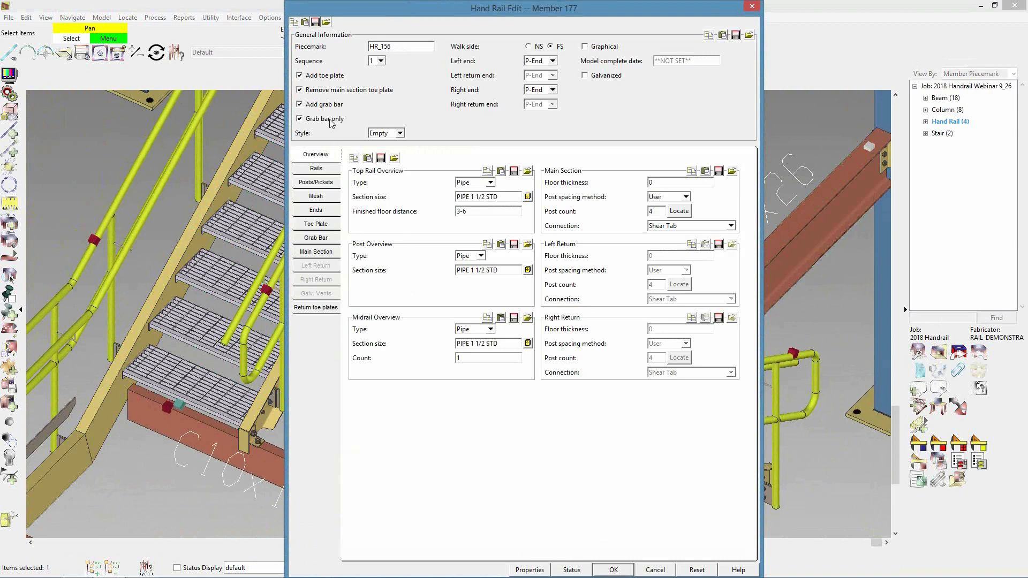
{"action": "left_click", "coordinate": [613, 570]}
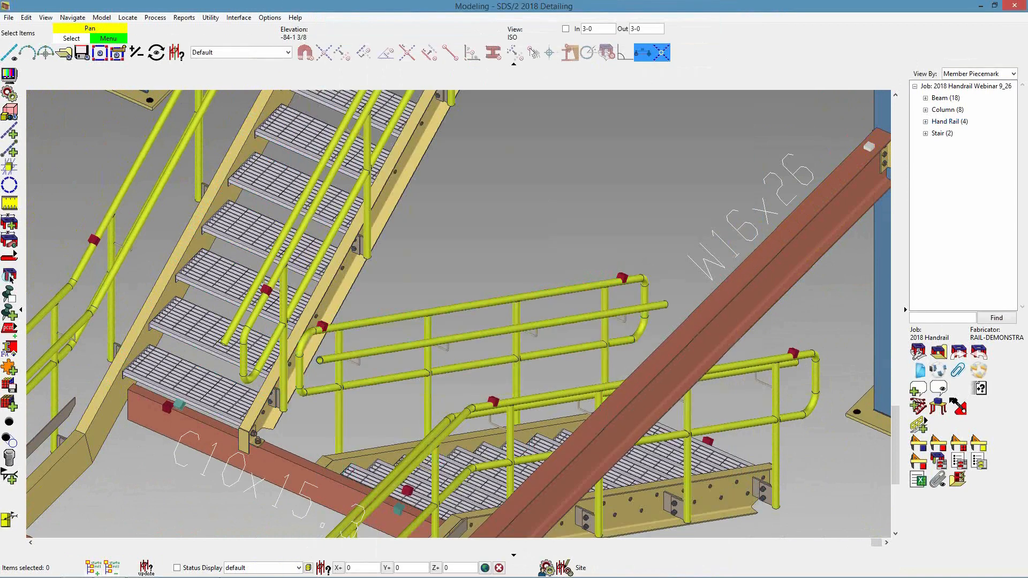
- Turn the grab bar only option back on for that rail
{"action": "mouse_move", "coordinate": [221, 576]}
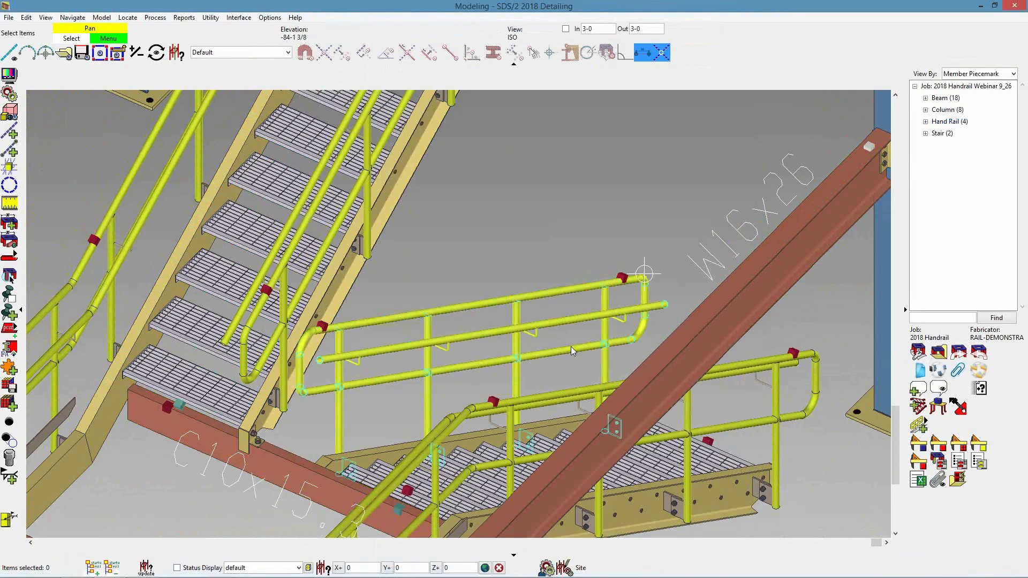
{"action": "double_click", "coordinate": [464, 304]}
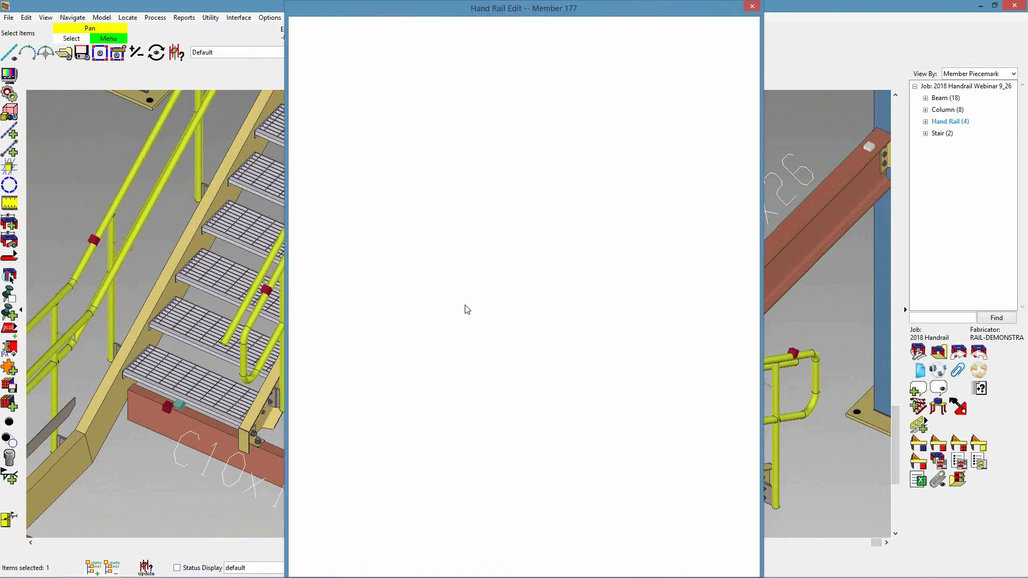
{"action": "left_click", "coordinate": [332, 119]}
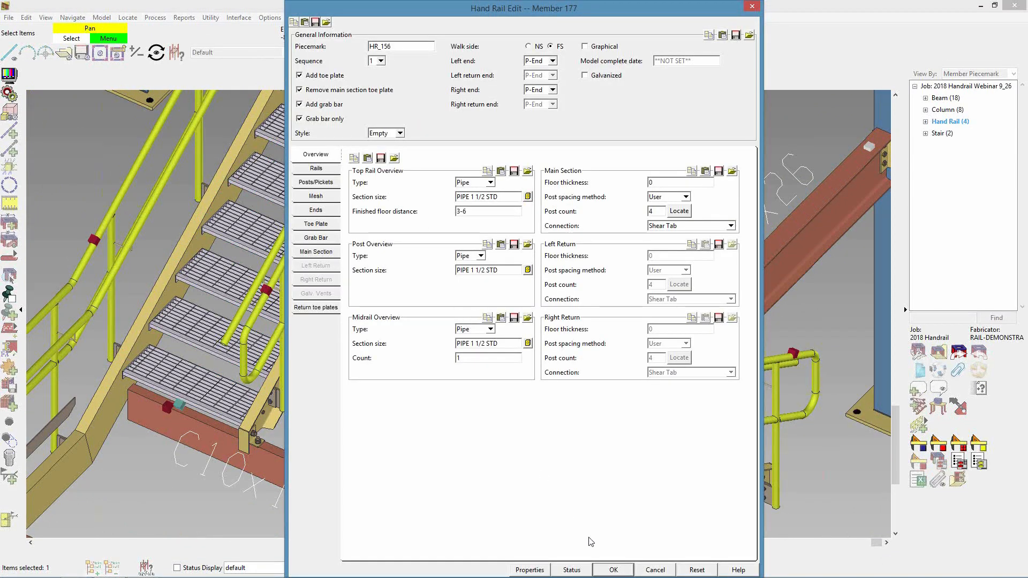
{"action": "left_click", "coordinate": [629, 571]}
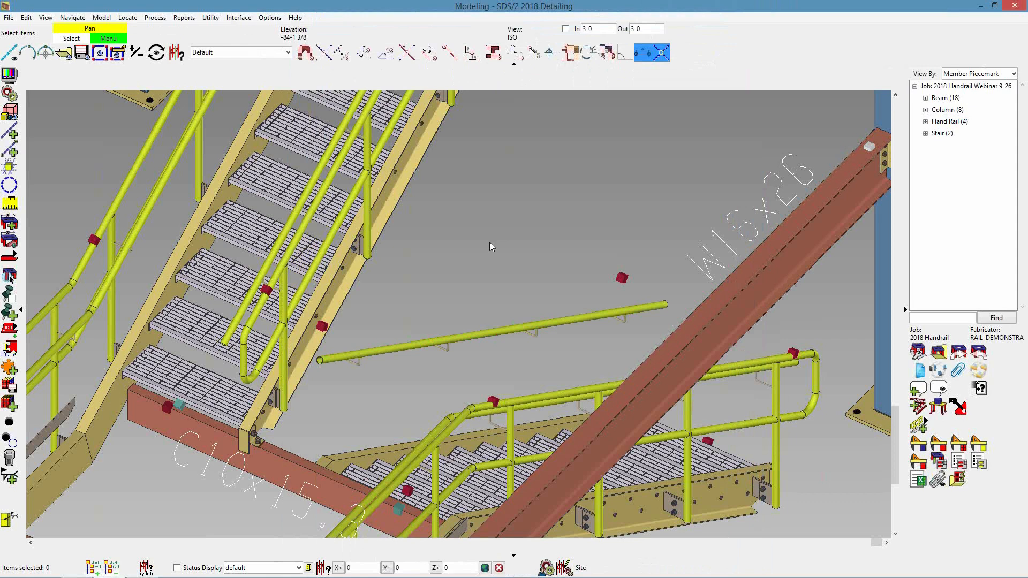
- Edit the lower stair's grab bar and set its left end condition to Return to Post
{"action": "double_click", "coordinate": [473, 336]}
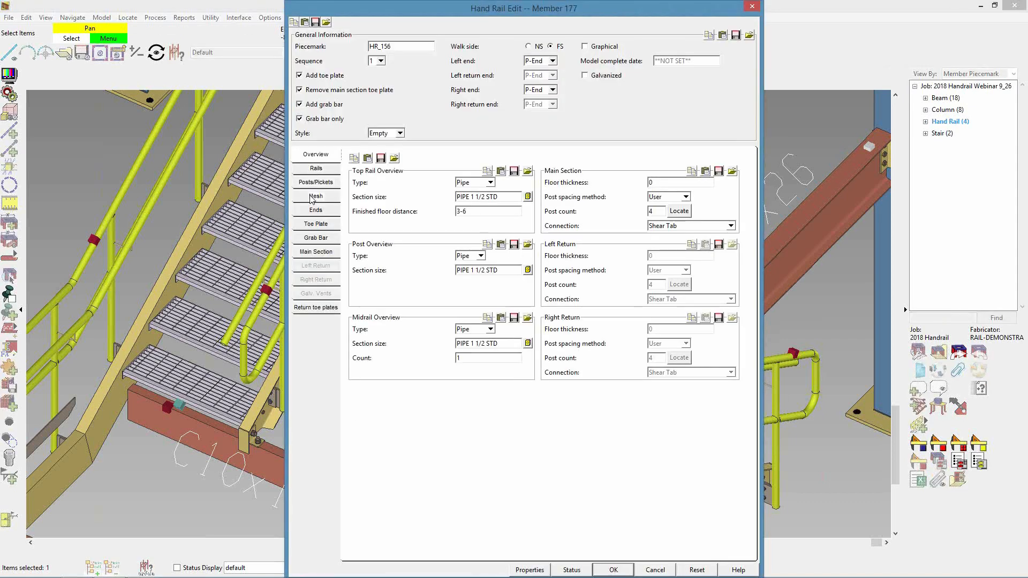
{"action": "left_click", "coordinate": [314, 211]}
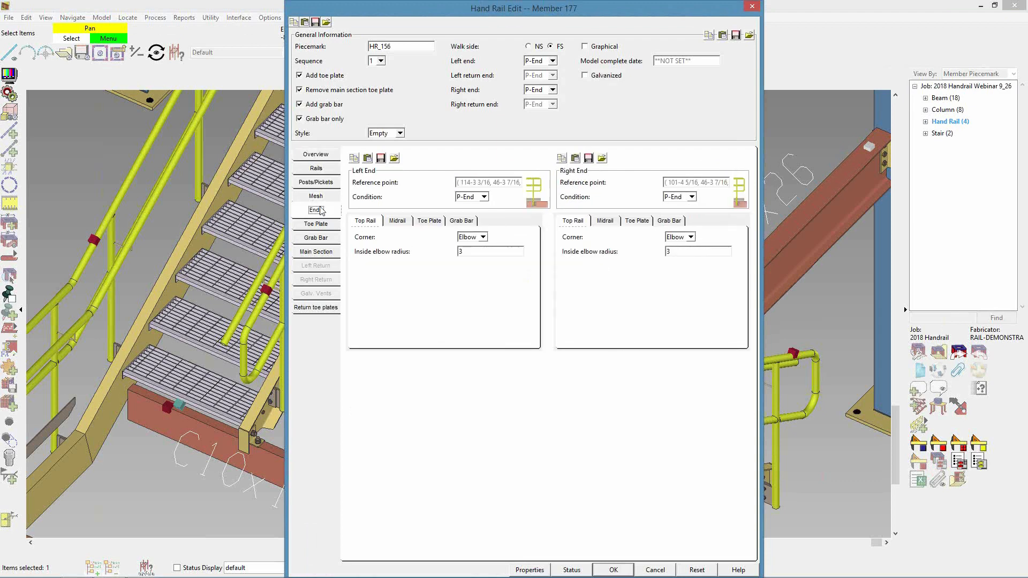
{"action": "left_click", "coordinate": [457, 221]}
{"action": "left_click", "coordinate": [496, 237]}
{"action": "left_click", "coordinate": [489, 250]}
- Set the grab bar's right end condition to Return to Post and apply the rail edit
{"action": "left_click", "coordinate": [670, 221]}
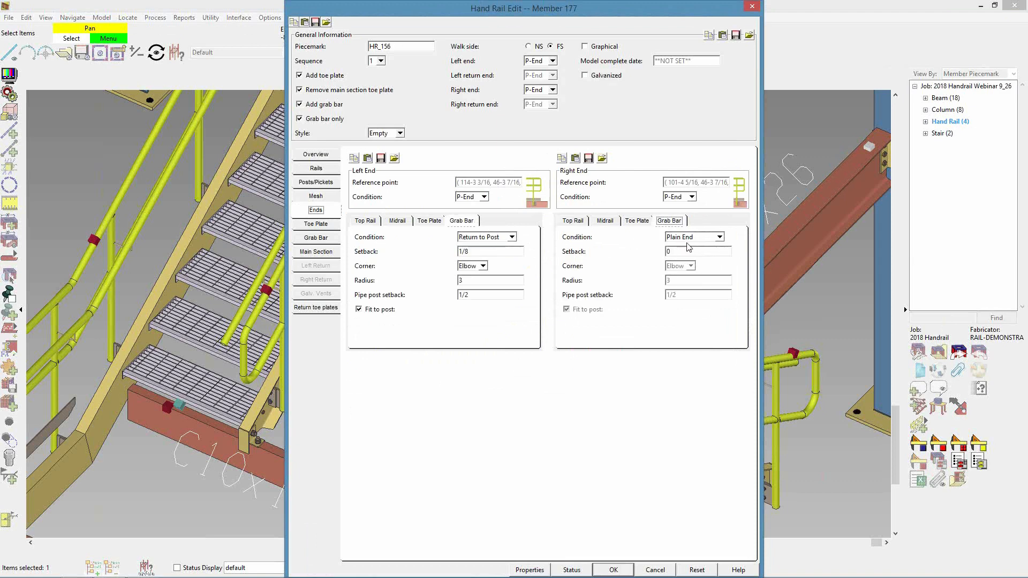
{"action": "left_click", "coordinate": [719, 237]}
{"action": "left_click", "coordinate": [690, 258]}
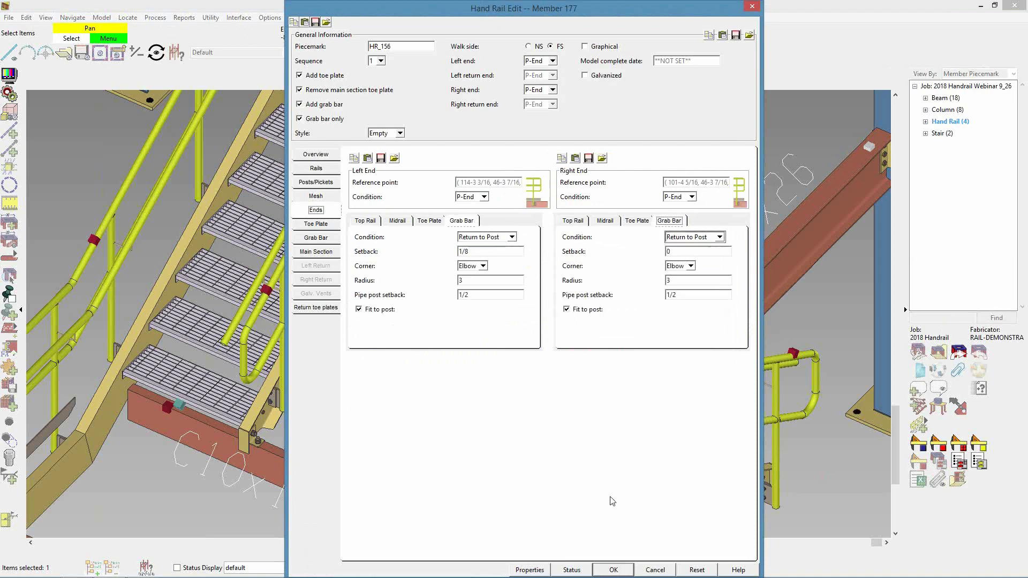
{"action": "left_click", "coordinate": [613, 570]}
{"action": "left_click", "coordinate": [528, 241]}
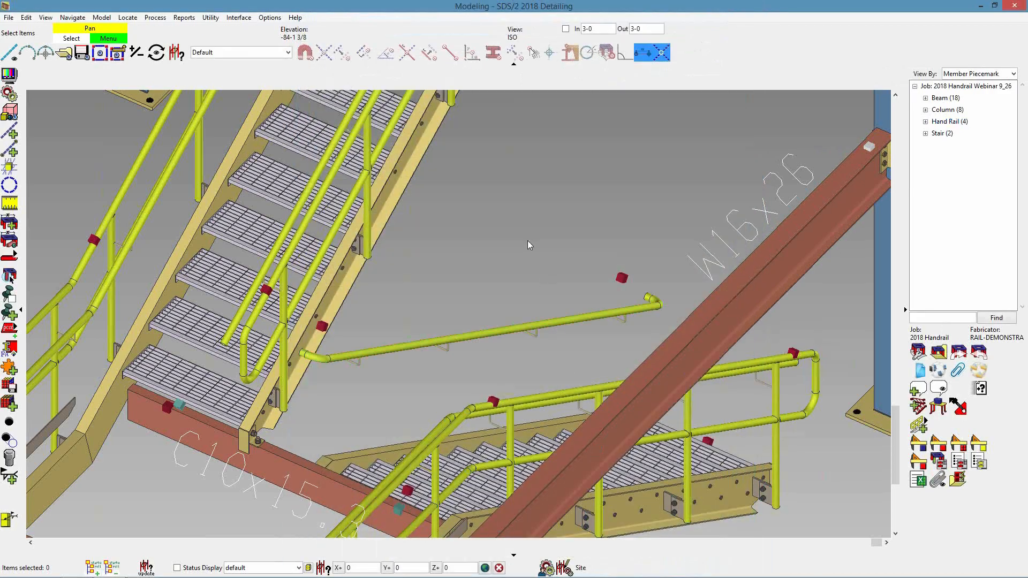
- Examine the grab bar's returned end near the upper stair's post and its support brackets
{"action": "scroll", "coordinate": [311, 357], "scroll_direction": "up", "scroll_amount": 4}
{"action": "middle_click_drag", "start_coordinate": [310, 357], "coordinate": [364, 363], "text": "shift"}
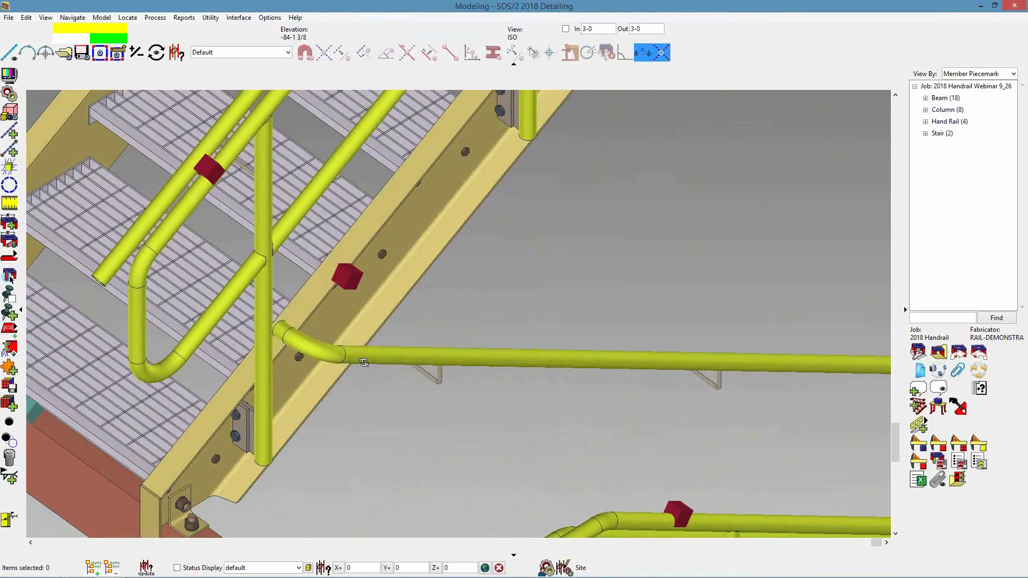
{"action": "scroll", "coordinate": [424, 371], "scroll_direction": "up", "scroll_amount": 3}
{"action": "mouse_move", "coordinate": [429, 358]}
{"action": "middle_mouse_down", "text": "shift"}
{"action": "mouse_move", "coordinate": [428, 335]}
{"action": "mouse_move", "coordinate": [424, 345]}
{"action": "middle_mouse_up", "text": "shift"}
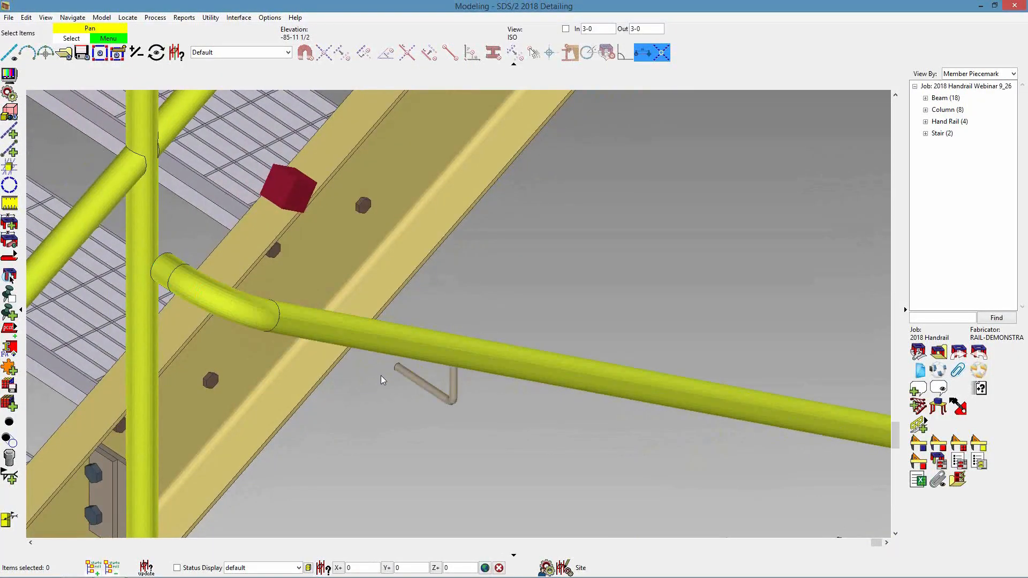
{"action": "scroll", "coordinate": [382, 376], "scroll_direction": "down", "scroll_amount": 4}
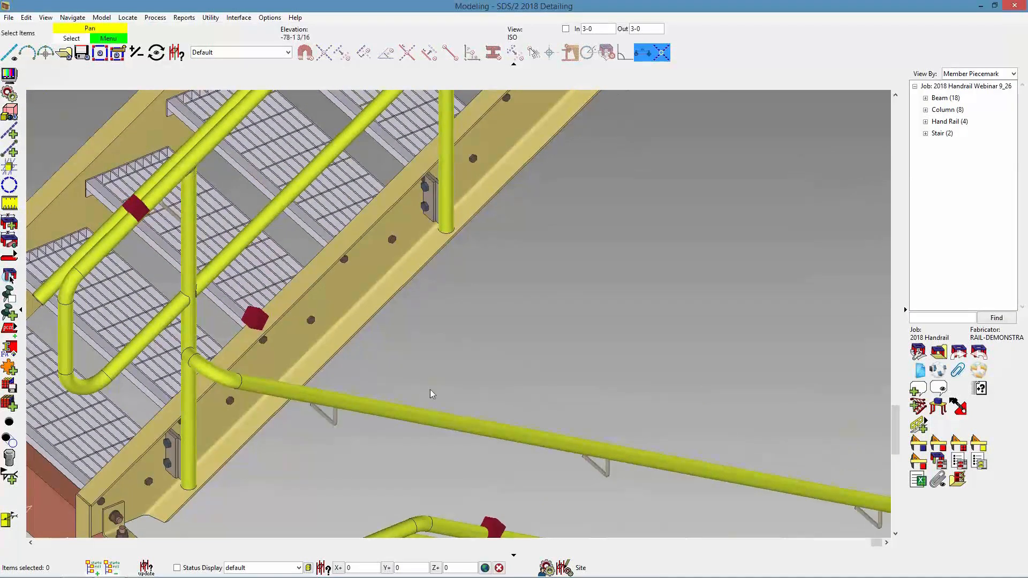
{"action": "scroll", "coordinate": [430, 390], "scroll_direction": "down", "scroll_amount": 3}
{"action": "middle_click_drag", "start_coordinate": [451, 397], "coordinate": [448, 345]}
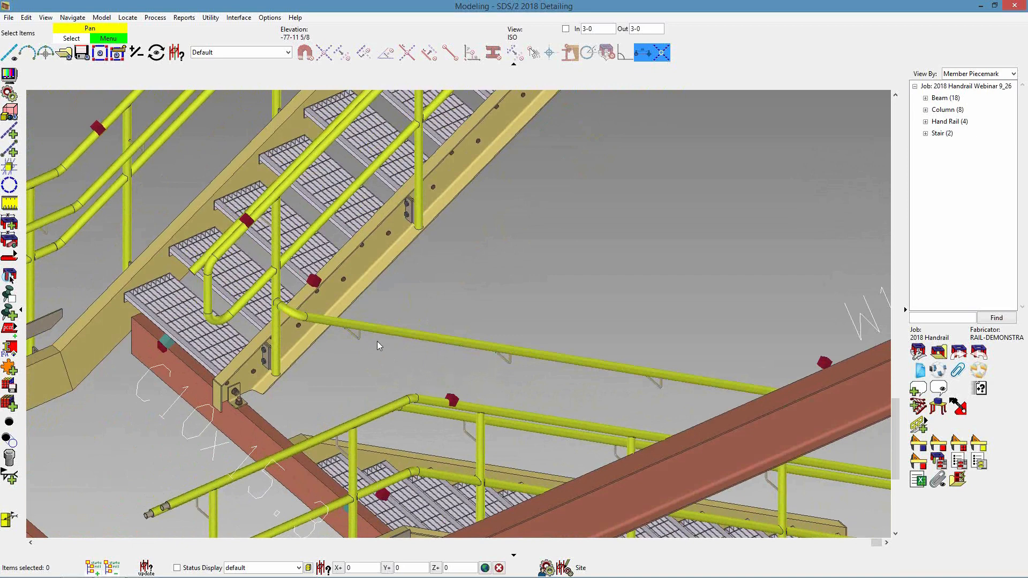
- Start a continued flat rail from the spliced end of the upper stair's near handrail at the platform
{"action": "scroll", "coordinate": [377, 342], "scroll_direction": "down", "scroll_amount": 5}
{"action": "middle_click_drag", "start_coordinate": [370, 348], "coordinate": [313, 469]}
{"action": "scroll", "coordinate": [314, 469], "scroll_direction": "down", "scroll_amount": 1}
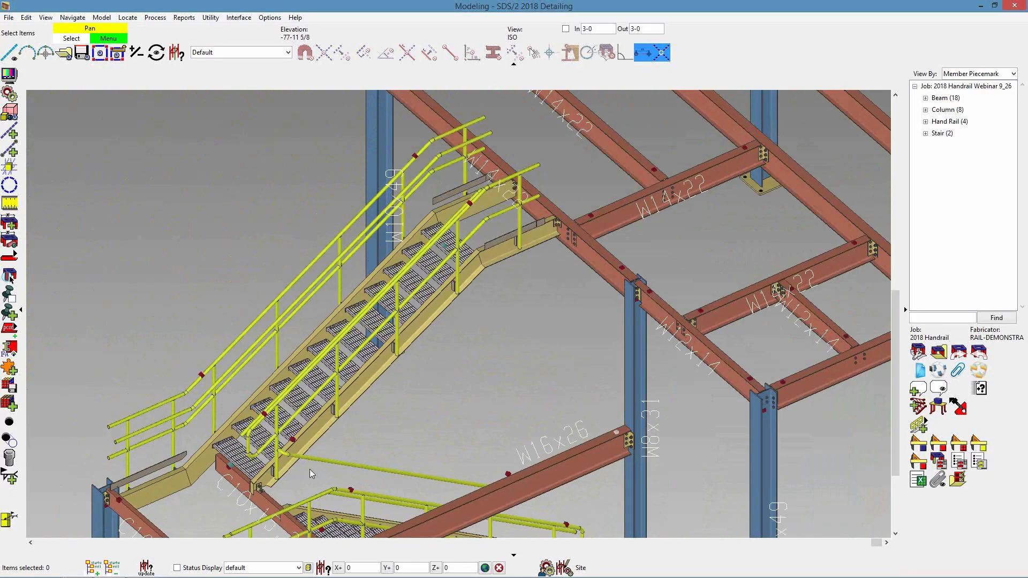
{"action": "middle_click_drag", "start_coordinate": [482, 307], "coordinate": [231, 389]}
{"action": "scroll", "coordinate": [265, 409], "scroll_direction": "down", "scroll_amount": 4}
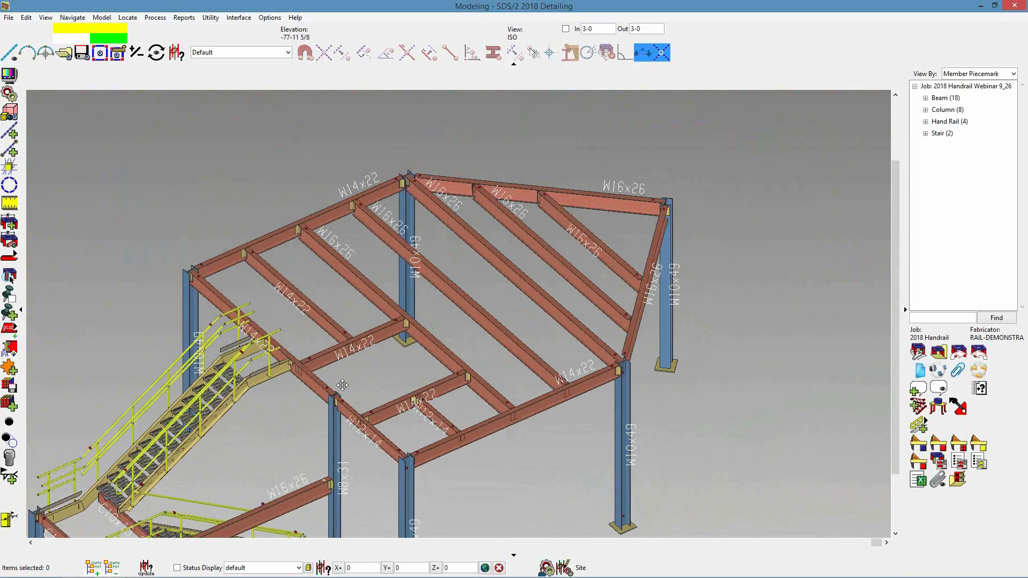
{"action": "scroll", "coordinate": [353, 400], "scroll_direction": "up", "scroll_amount": 2}
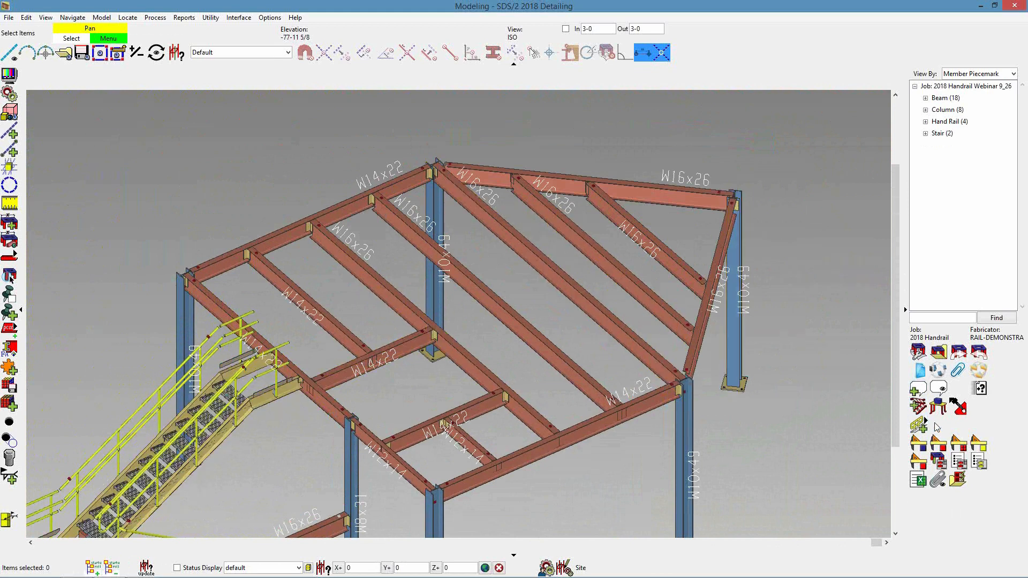
{"action": "mouse_move", "coordinate": [925, 424]}
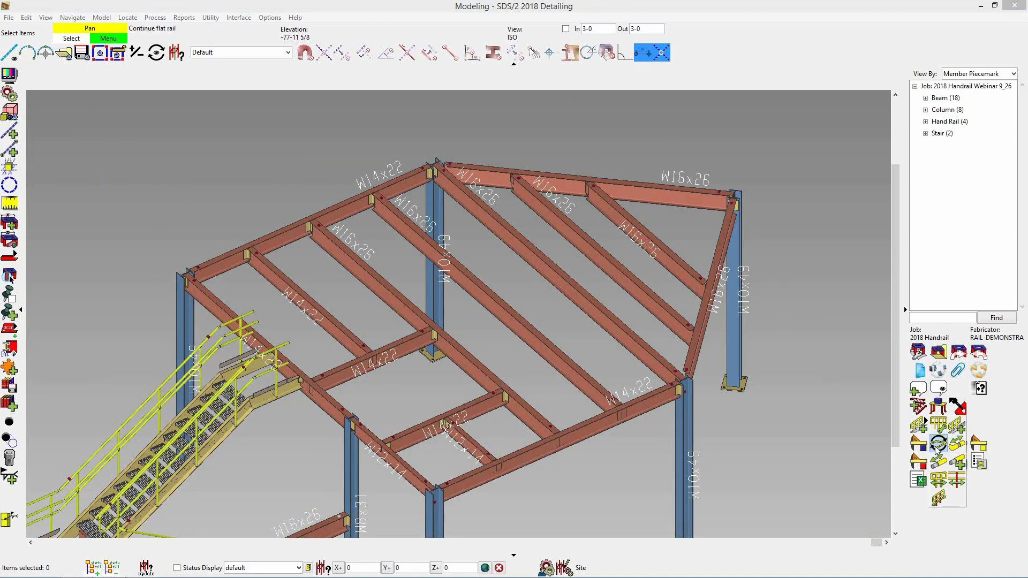
{"action": "left_click", "coordinate": [936, 446]}
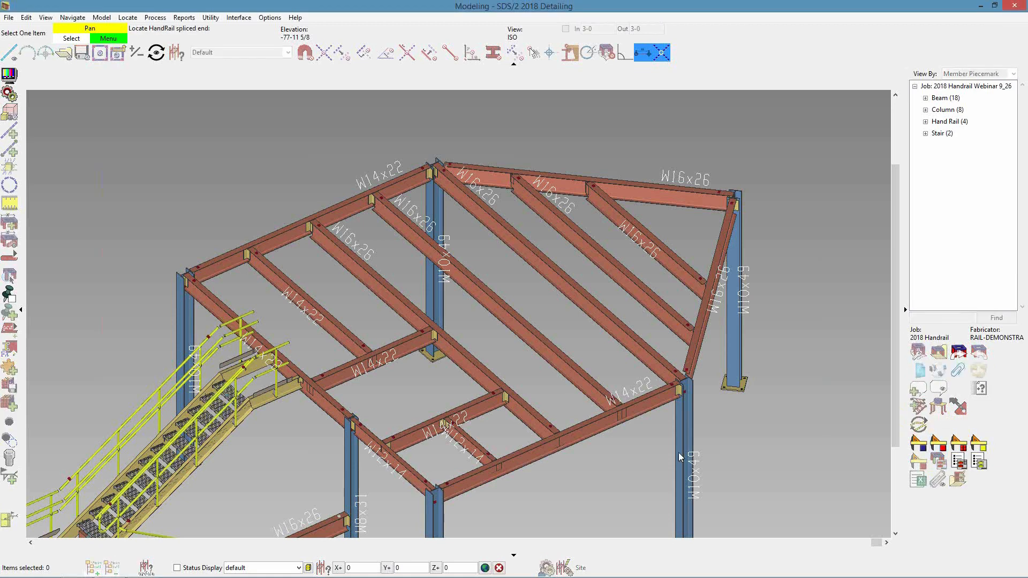
{"action": "left_click", "coordinate": [243, 373]}
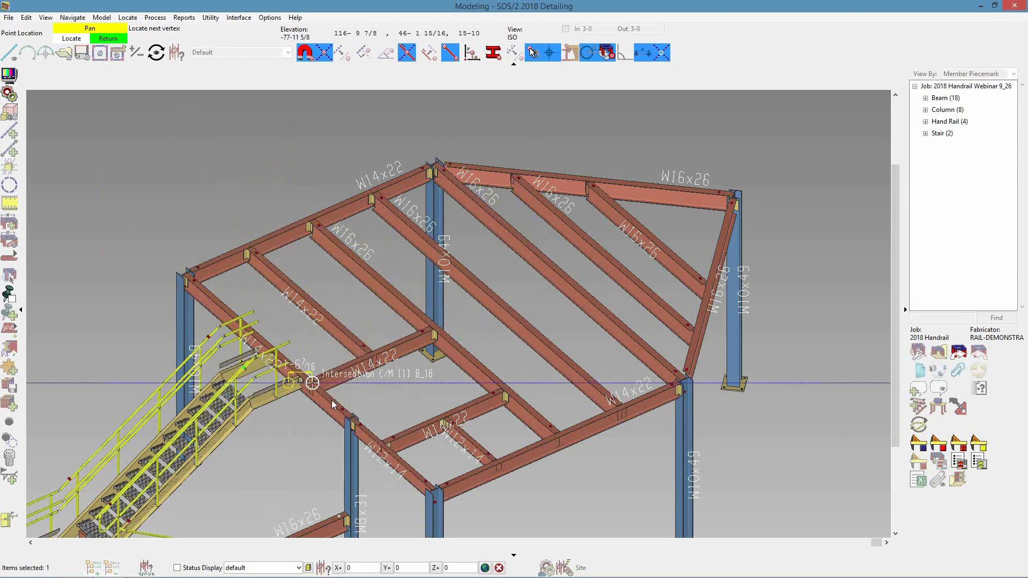
- Set the flat rail's offset to 6 without repeat prompting and route it from the front corner column through the two right-hand platform corners
{"action": "left_click", "coordinate": [426, 493]}
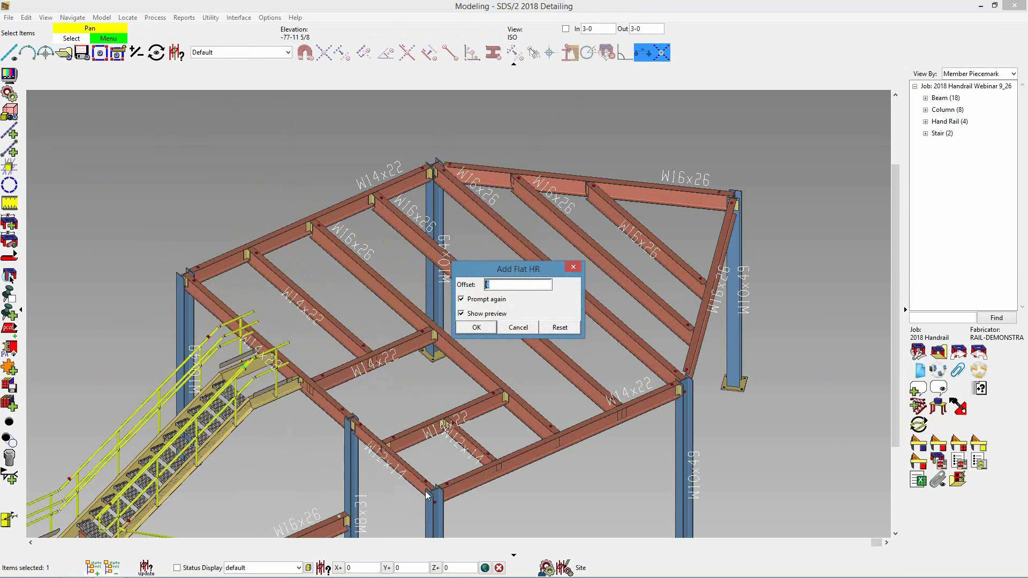
{"action": "type", "text": "6"}
{"action": "left_click", "coordinate": [476, 326]}
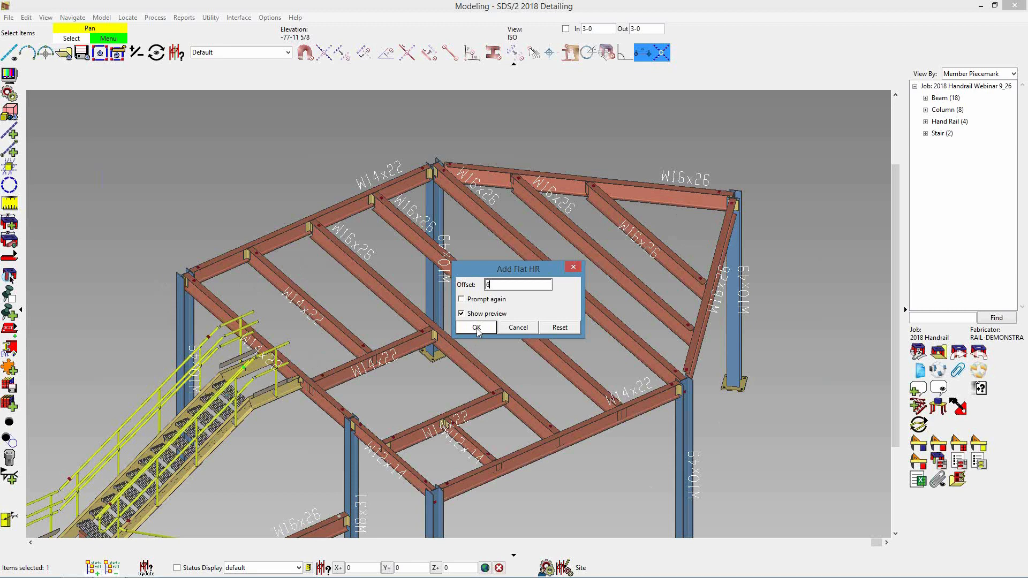
{"action": "left_click", "coordinate": [438, 494]}
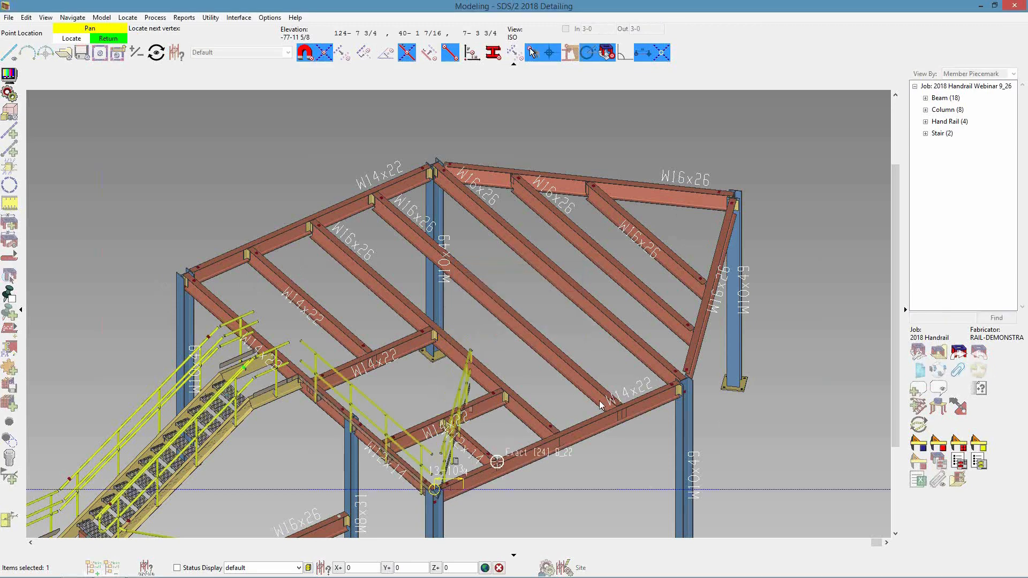
{"action": "left_click", "coordinate": [685, 380]}
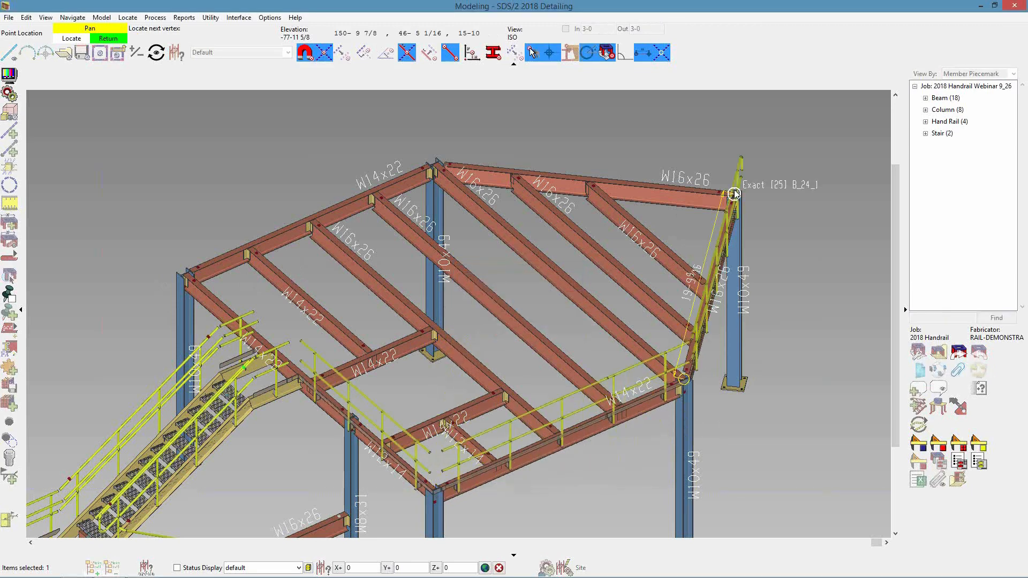
{"action": "left_click", "coordinate": [734, 194]}
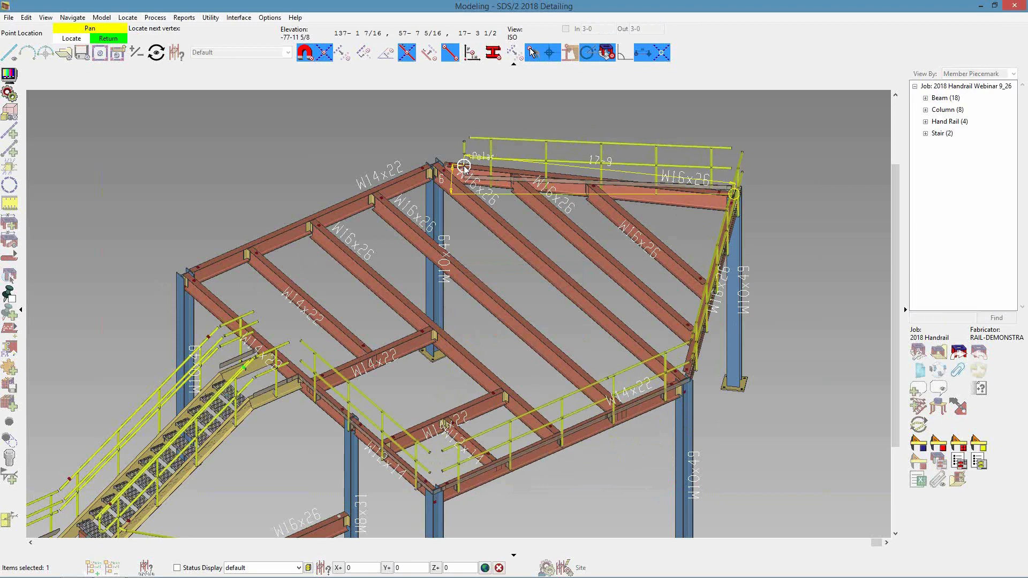
- Remove the last rail vertex at the platform's far right corner column and locate it there again
{"action": "key", "text": "shift"}
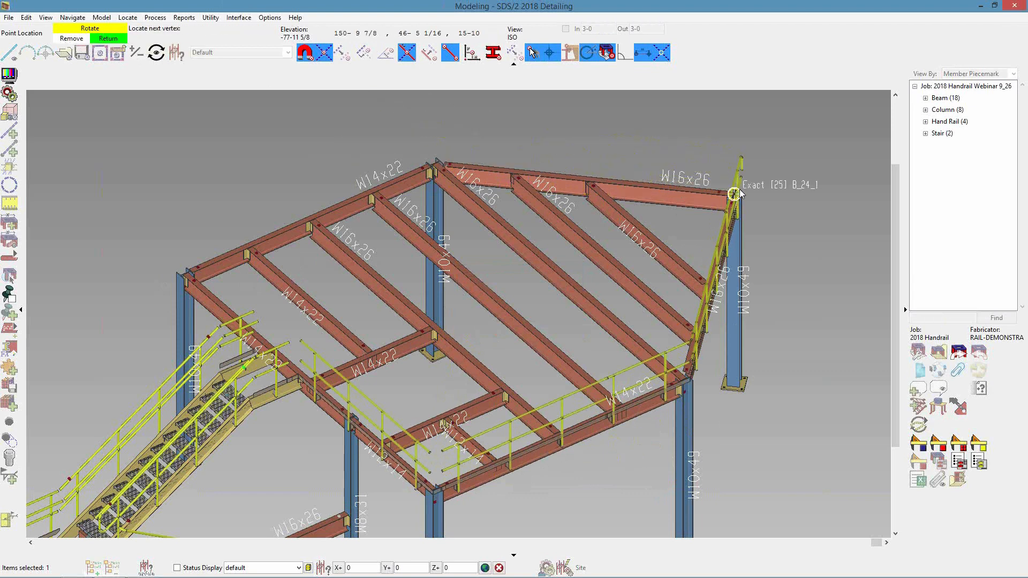
{"action": "left_click", "coordinate": [674, 373]}
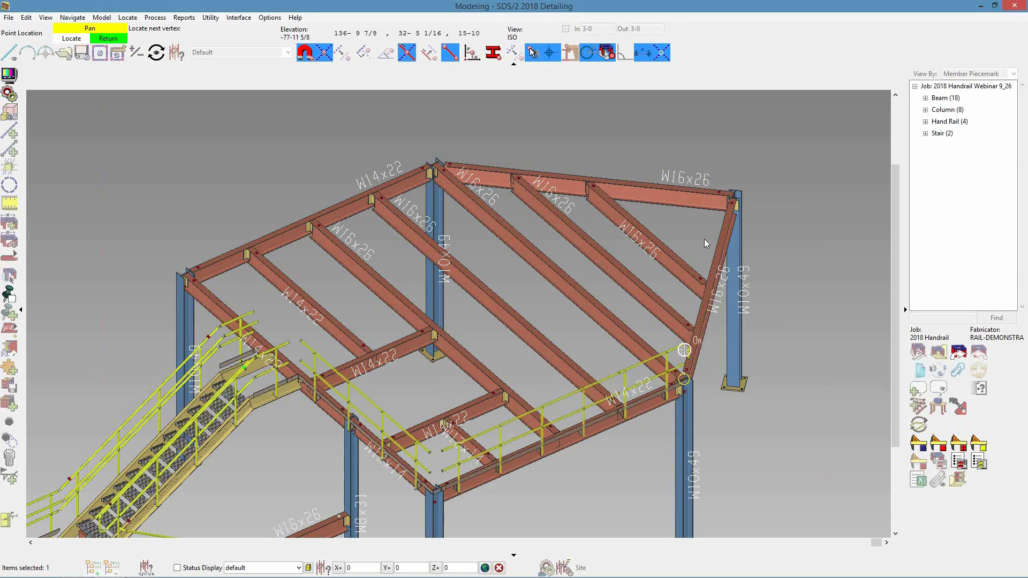
{"action": "left_click", "coordinate": [735, 194]}
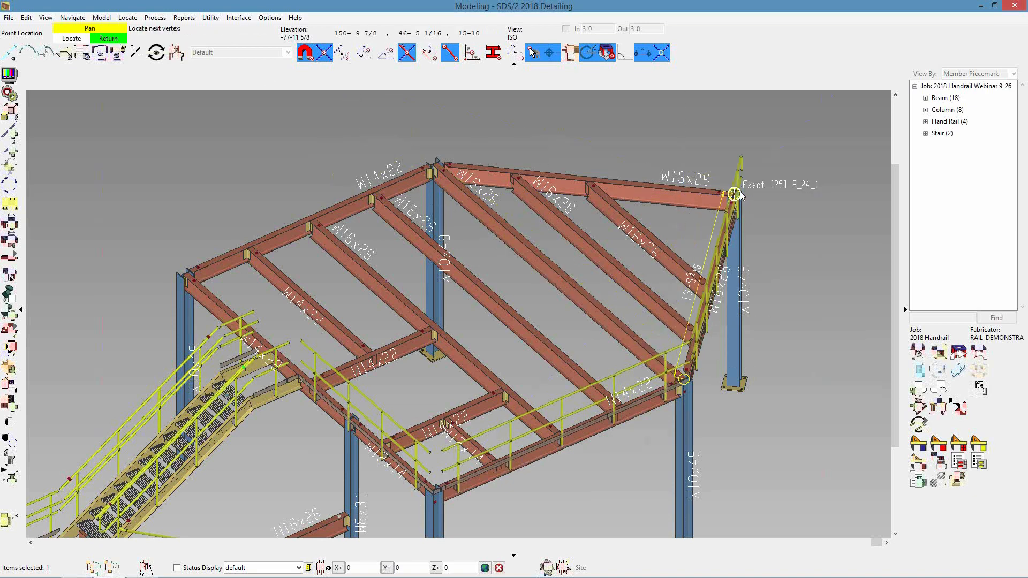
- Continue the flat rail around the rear corner column, end it near the W14x22 infill beam, and skip the second spliced end
{"action": "left_click", "coordinate": [434, 163]}
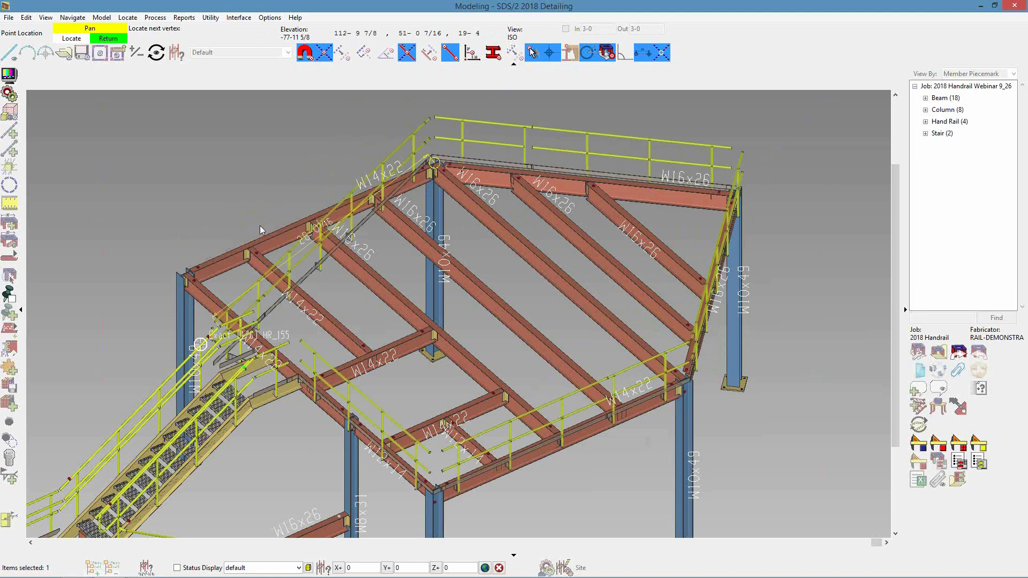
{"action": "left_click", "coordinate": [250, 242]}
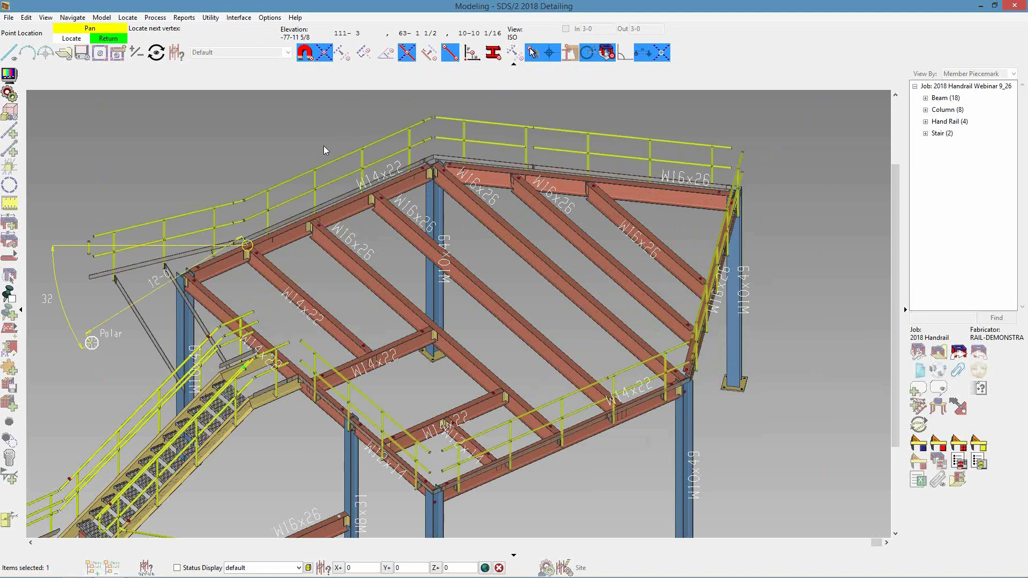
{"action": "right_click", "coordinate": [271, 141]}
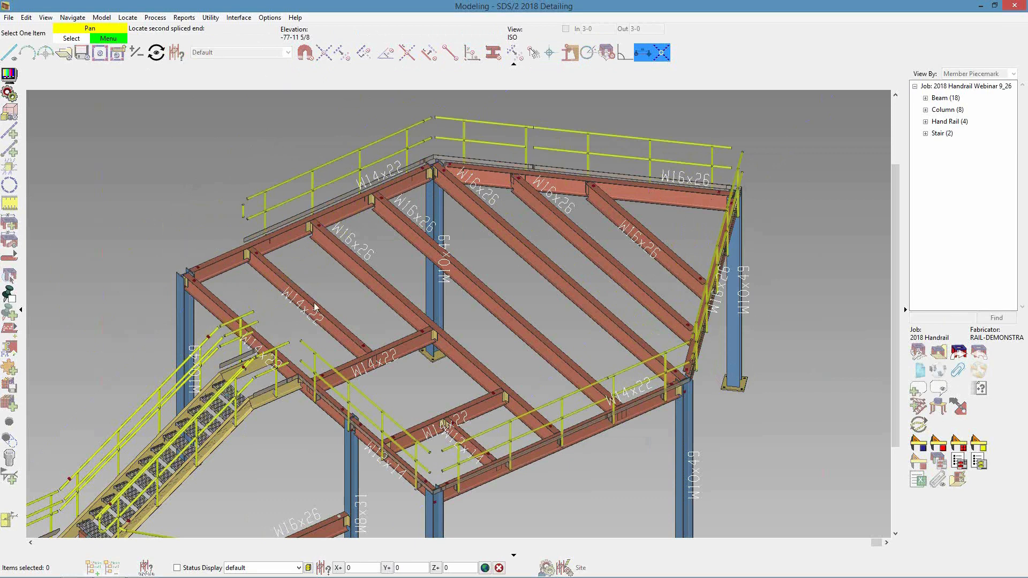
{"action": "right_click", "coordinate": [220, 139]}
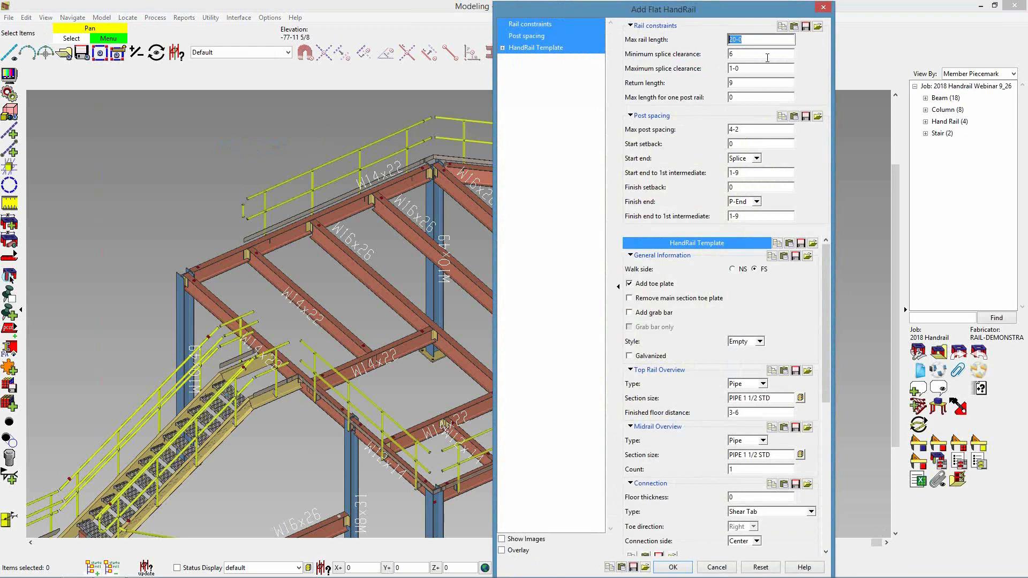
- Review the rail constraints, post spacing and connection settings, and create the flat handrail with a Splice start and P-End finish
{"action": "left_click", "coordinate": [742, 84]}
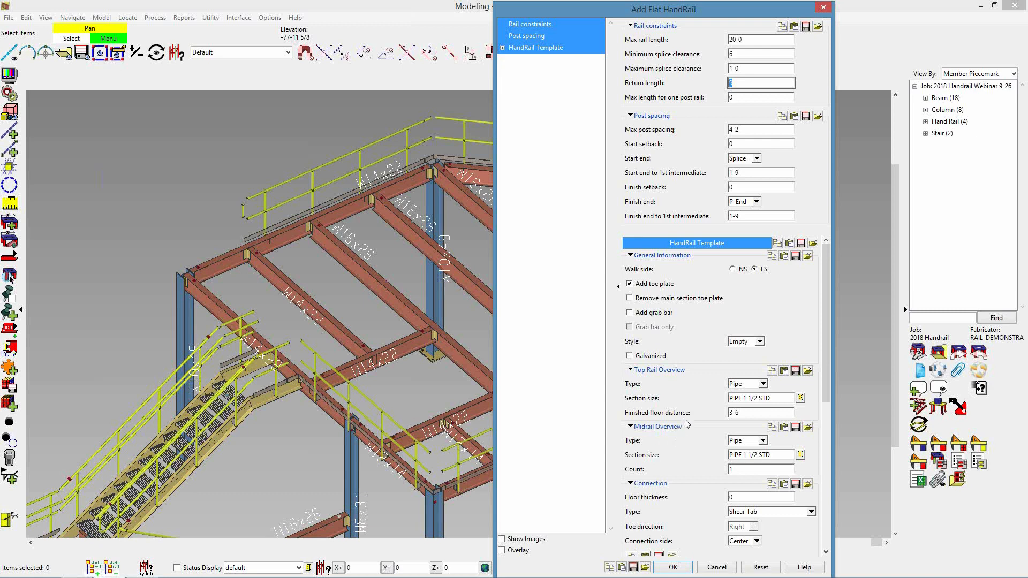
{"action": "scroll", "coordinate": [687, 424], "scroll_direction": "down", "scroll_amount": 3}
{"action": "scroll", "coordinate": [687, 424], "scroll_direction": "down", "scroll_amount": 3}
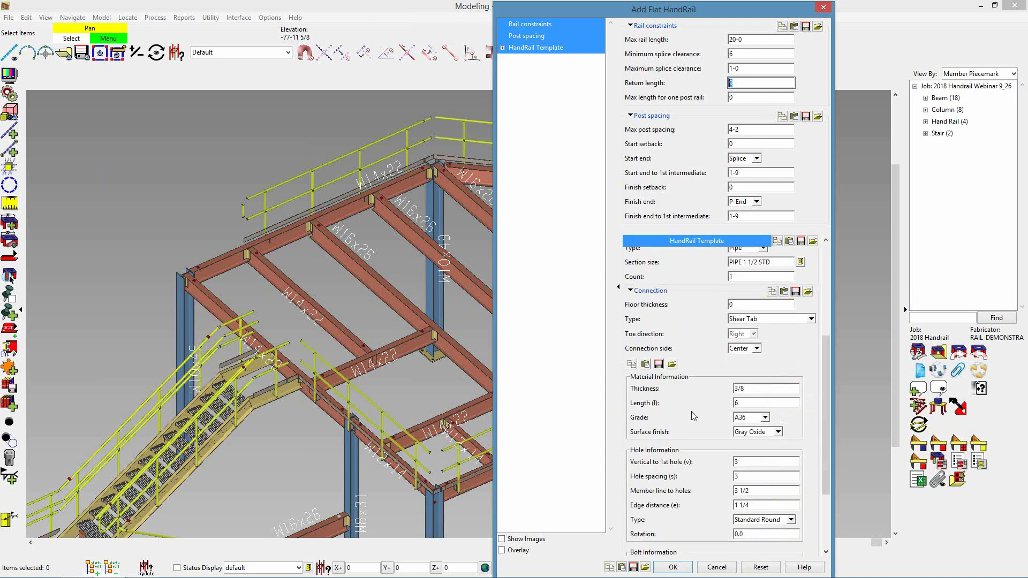
{"action": "left_click", "coordinate": [673, 567]}
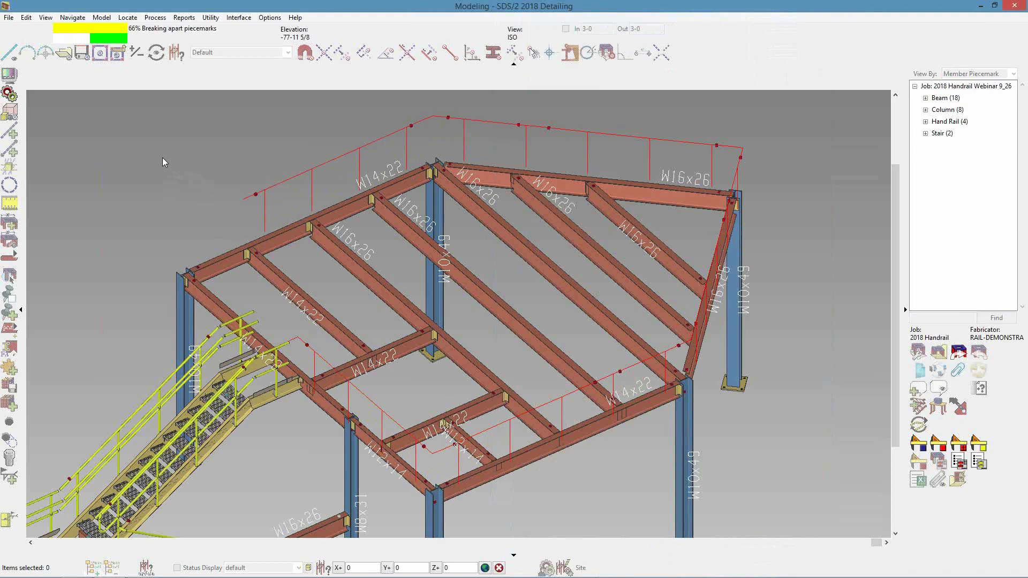
- Examine the new flat handrail's corners, splices and toe plates around the upper platform, from the stair tie-in to the open end
{"action": "scroll", "coordinate": [288, 348], "scroll_direction": "up", "scroll_amount": 5}
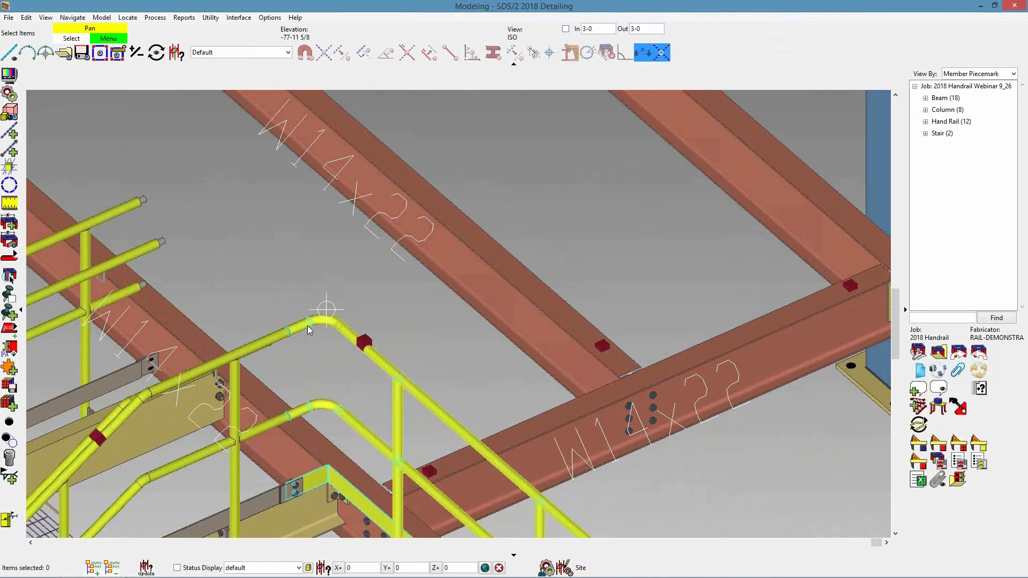
{"action": "scroll", "coordinate": [299, 335], "scroll_direction": "down", "scroll_amount": 6}
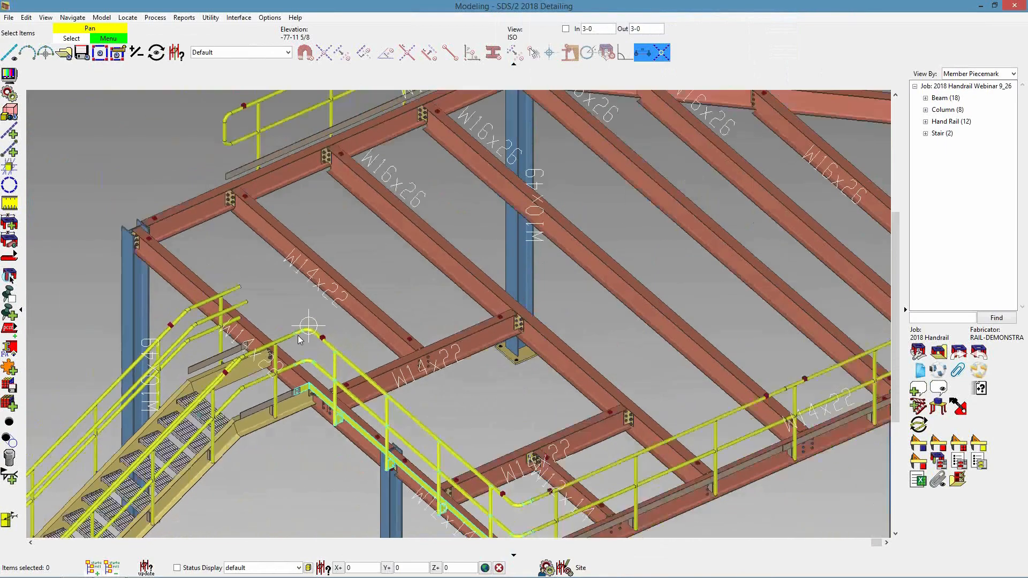
{"action": "scroll", "coordinate": [349, 348], "scroll_direction": "down", "scroll_amount": 2}
{"action": "scroll", "coordinate": [329, 301], "scroll_direction": "up", "scroll_amount": 4}
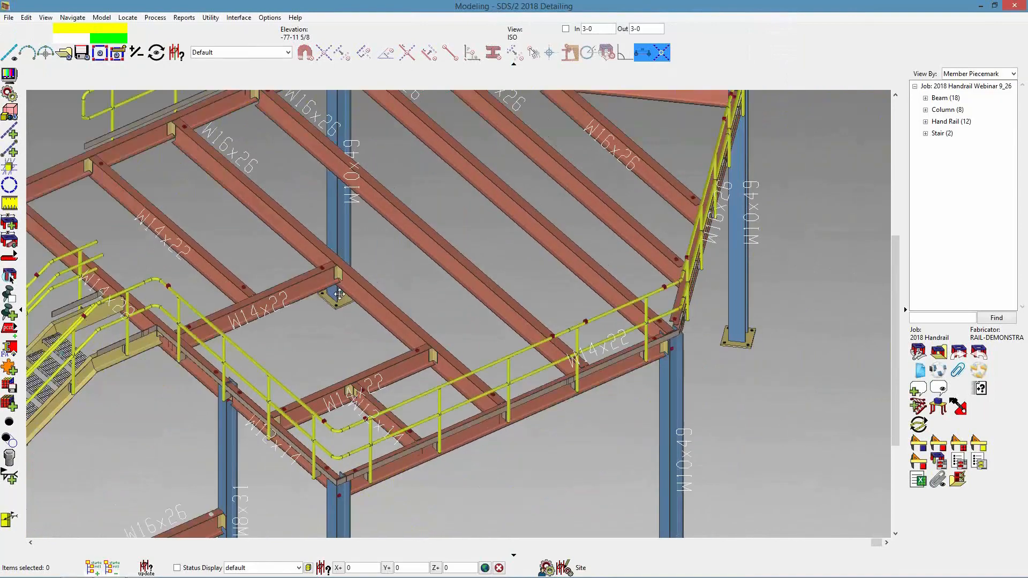
{"action": "middle_click_drag", "start_coordinate": [334, 364], "coordinate": [317, 344], "text": "shift"}
{"action": "middle_click_drag", "start_coordinate": [395, 109], "coordinate": [402, 218]}
{"action": "scroll", "coordinate": [402, 218], "scroll_direction": "up", "scroll_amount": 2}
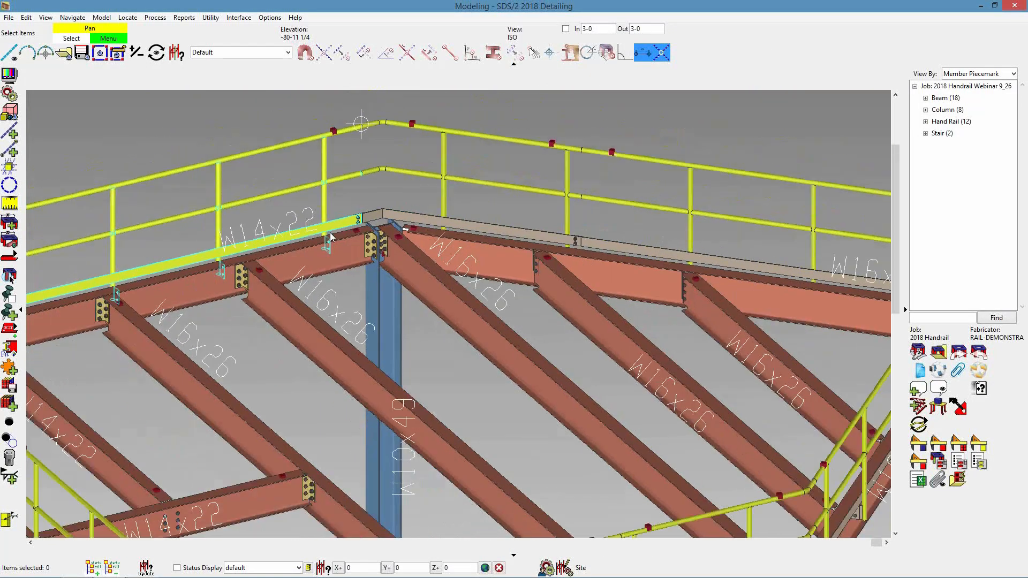
{"action": "middle_click_drag", "start_coordinate": [247, 302], "coordinate": [465, 291]}
{"action": "scroll", "coordinate": [465, 292], "scroll_direction": "down", "scroll_amount": 1}
{"action": "scroll", "coordinate": [464, 292], "scroll_direction": "down", "scroll_amount": 1}
{"action": "middle_click_drag", "start_coordinate": [361, 354], "coordinate": [409, 377], "text": "shift"}
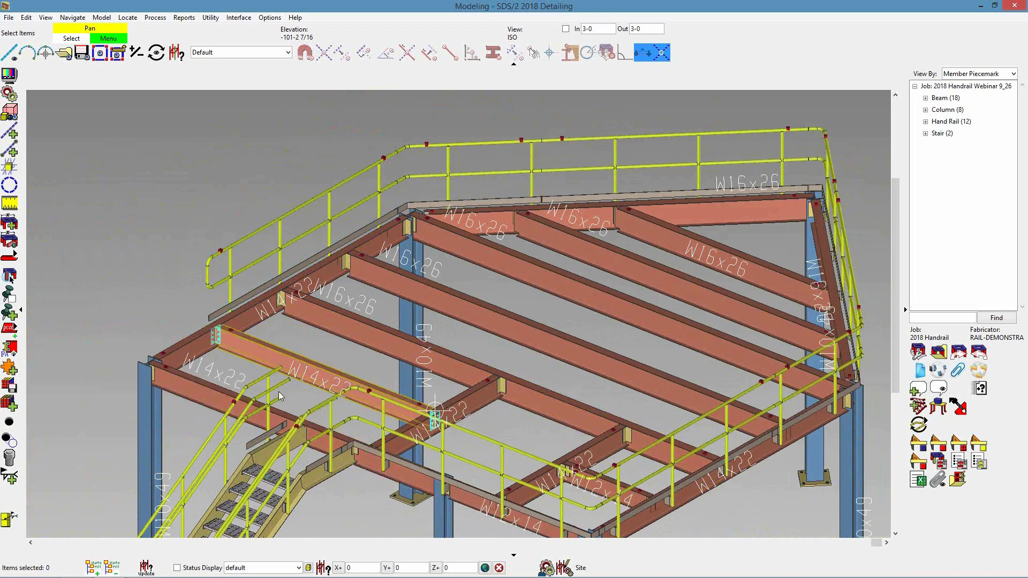
- Edit the handrail at the open end of the platform run, set its right end to Splice, and apply the change
{"action": "double_click", "coordinate": [233, 243]}
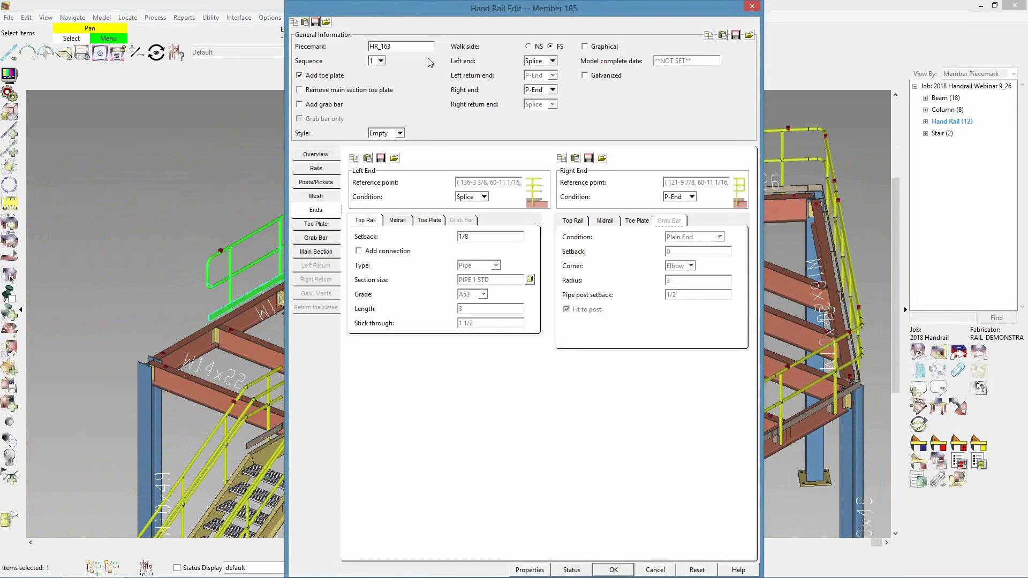
{"action": "left_click", "coordinate": [546, 91]}
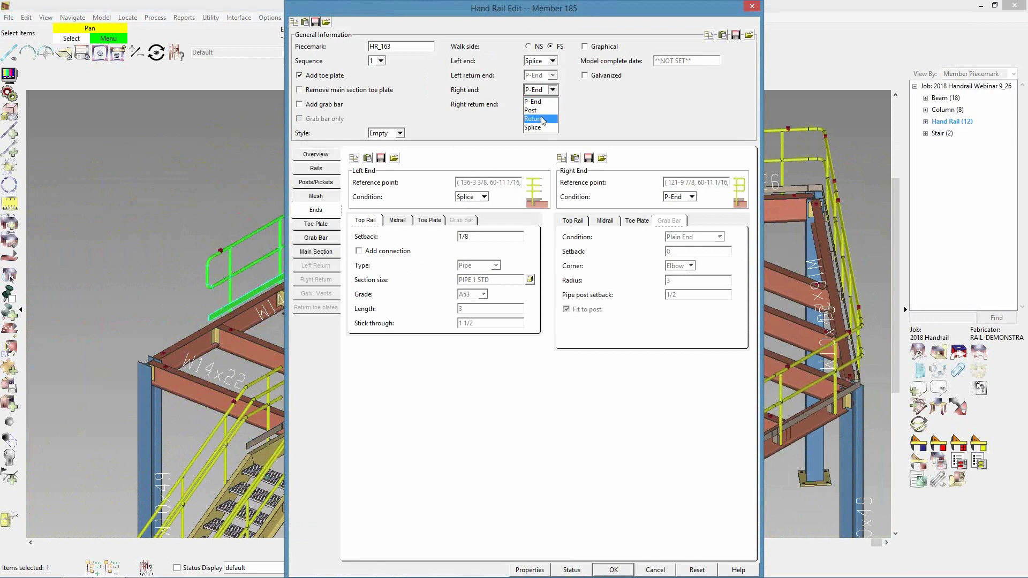
{"action": "left_click", "coordinate": [533, 128]}
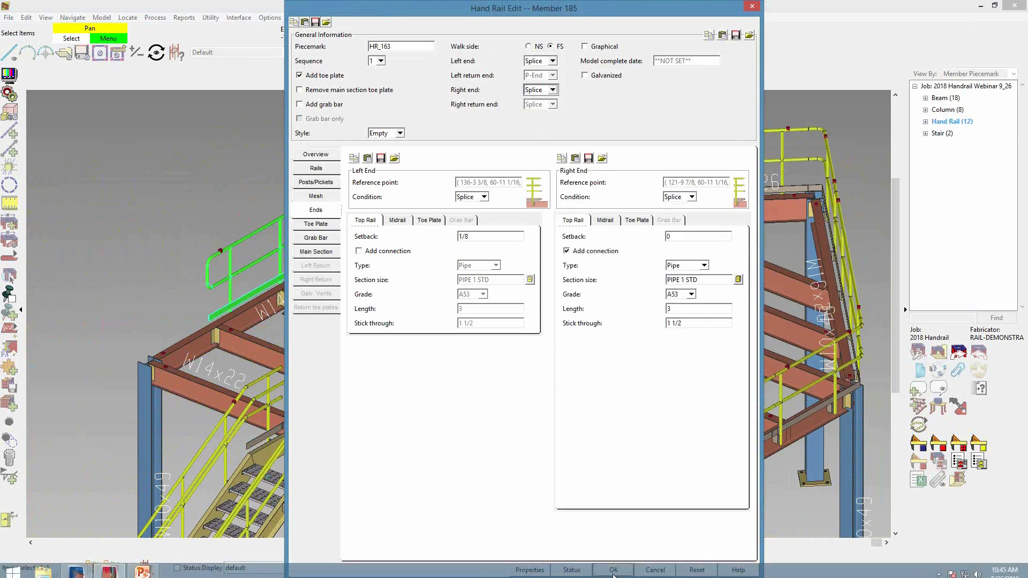
{"action": "left_click", "coordinate": [614, 569]}
{"action": "left_click", "coordinate": [549, 530]}
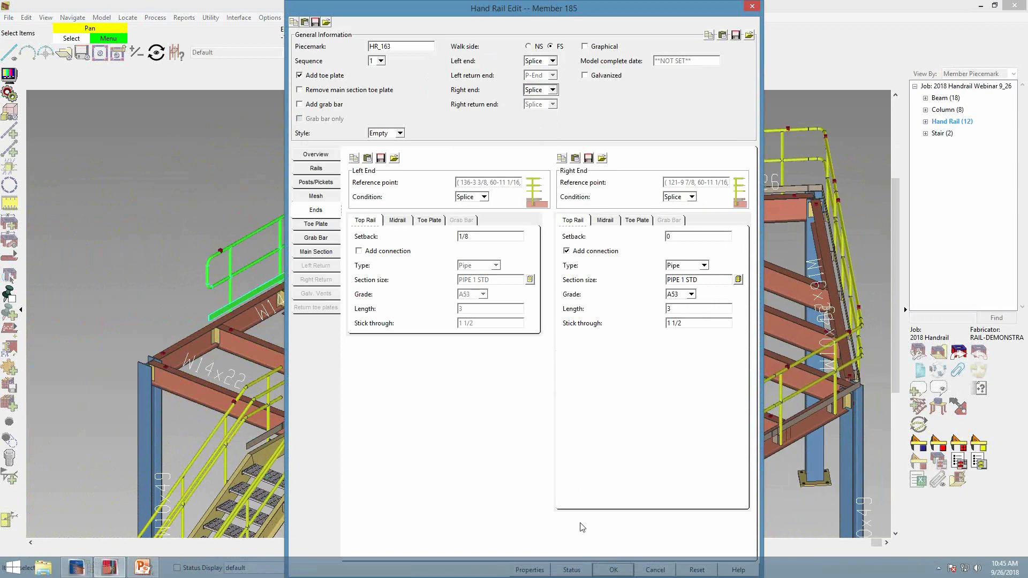
{"action": "left_click", "coordinate": [614, 569]}
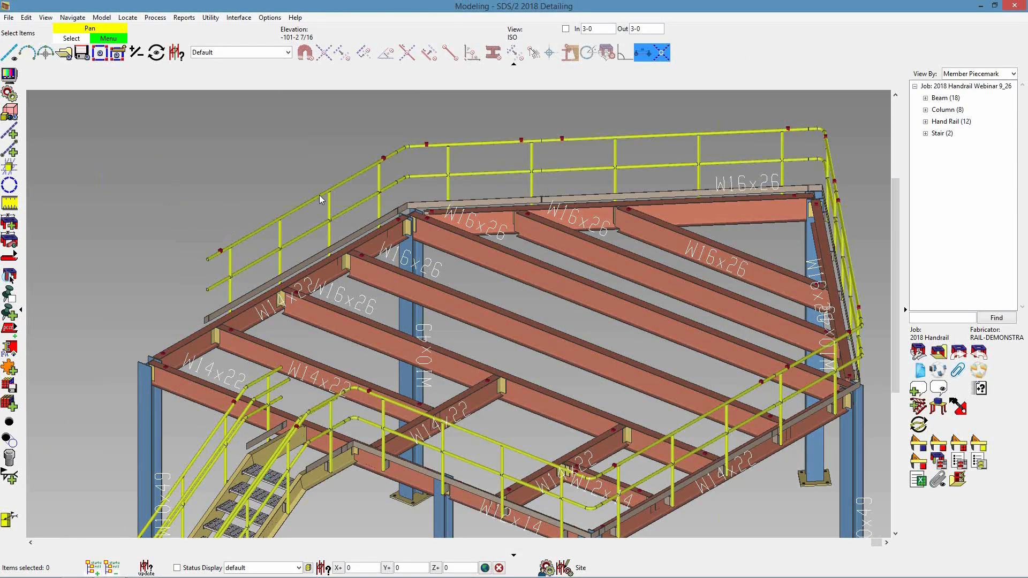
- Start a continued flat rail from the new spliced end to the left corner column with offset 6 and repeat prompting off
{"action": "left_click", "coordinate": [918, 426]}
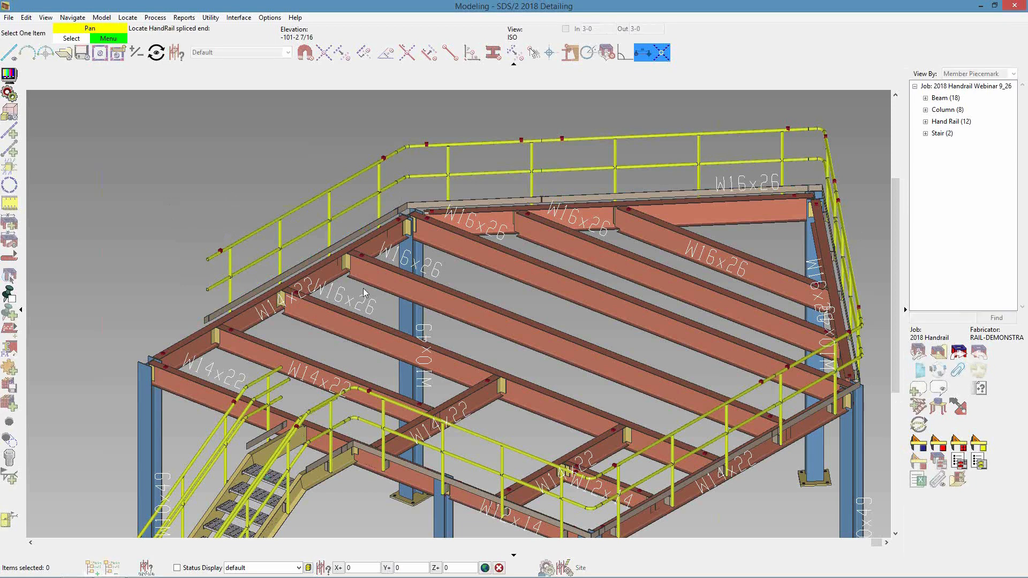
{"action": "left_click", "coordinate": [222, 255]}
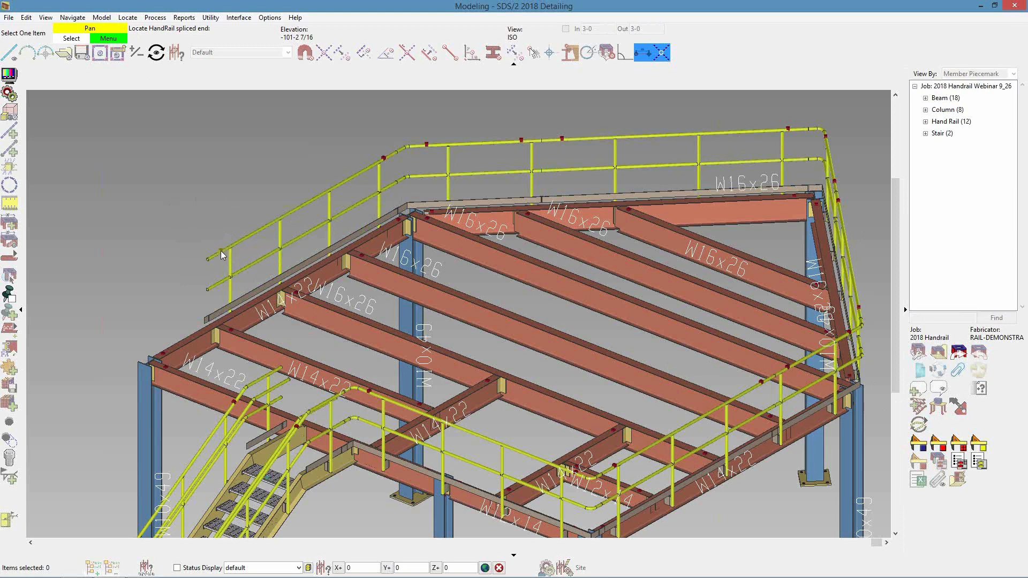
{"action": "left_click", "coordinate": [143, 364]}
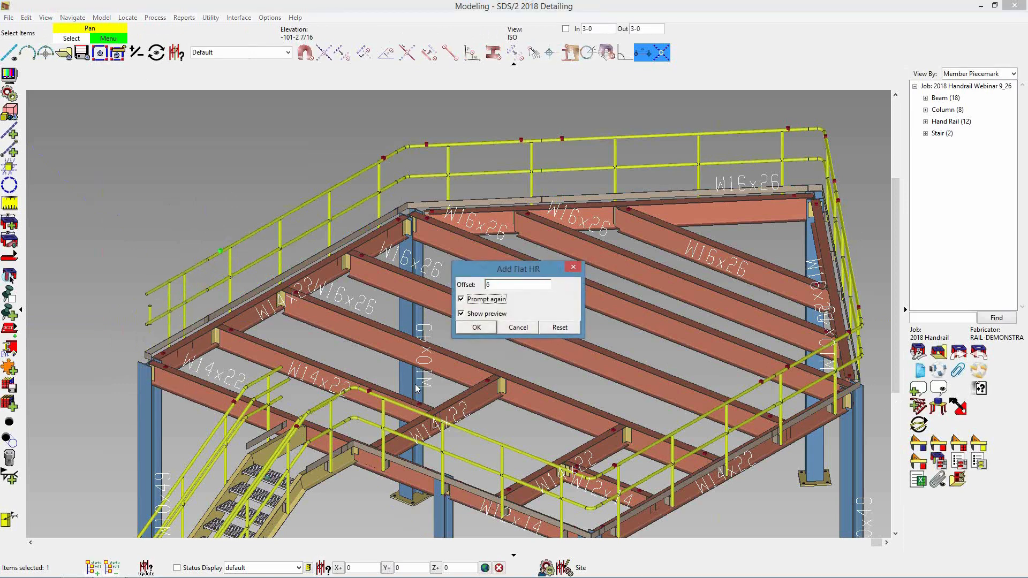
{"action": "left_click", "coordinate": [477, 300]}
{"action": "left_click", "coordinate": [476, 329]}
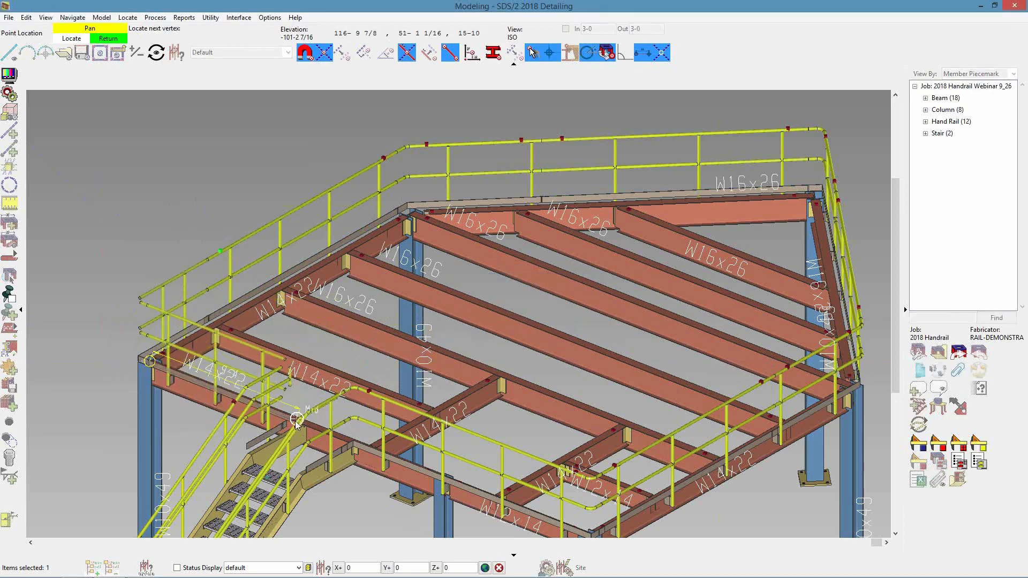
- End the rail path beside the stair, connect it to the far stair handrail's spliced end, create it, and inspect the joint
{"action": "right_click", "coordinate": [178, 164]}
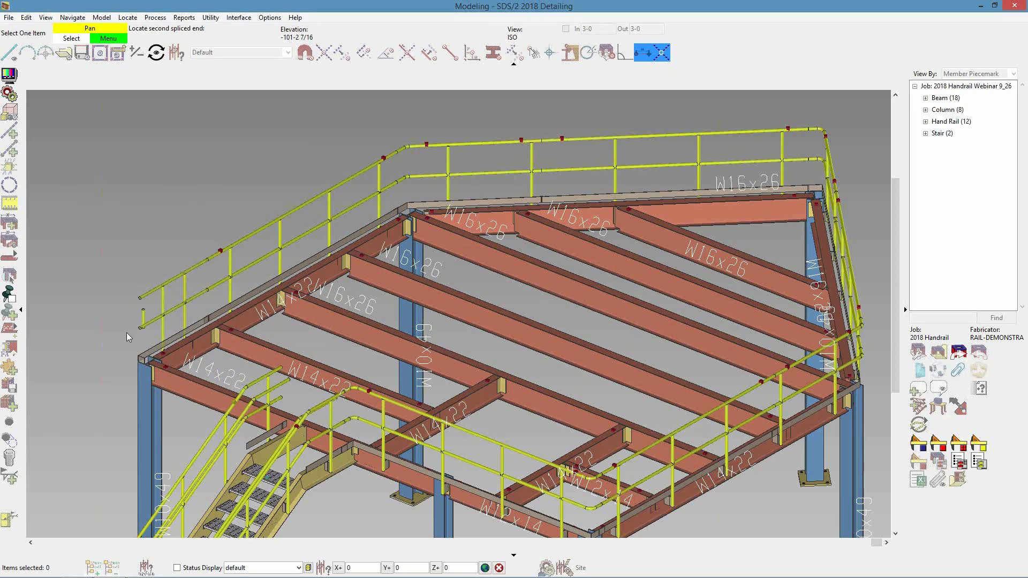
{"action": "left_click", "coordinate": [110, 268]}
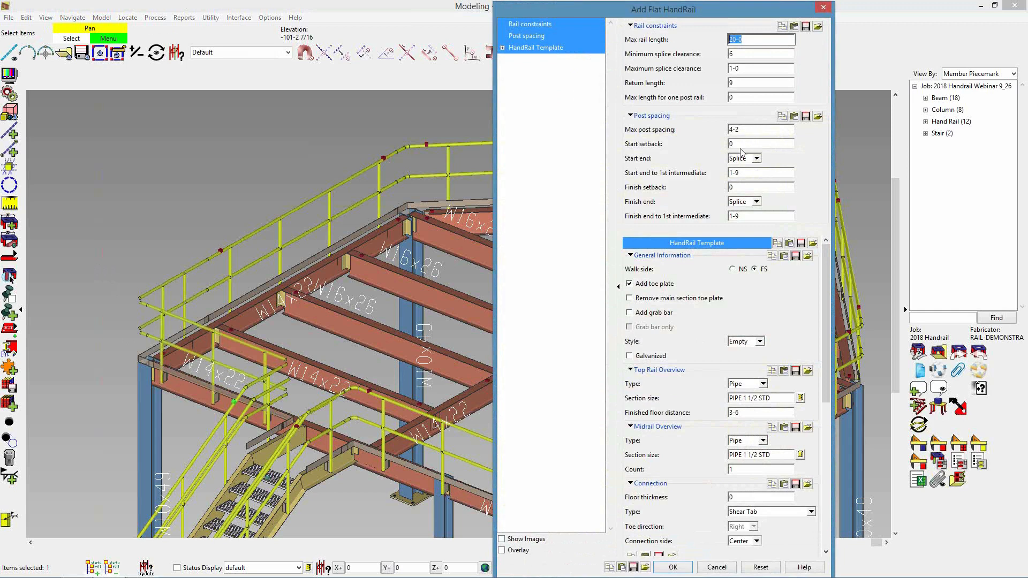
{"action": "left_click", "coordinate": [679, 567]}
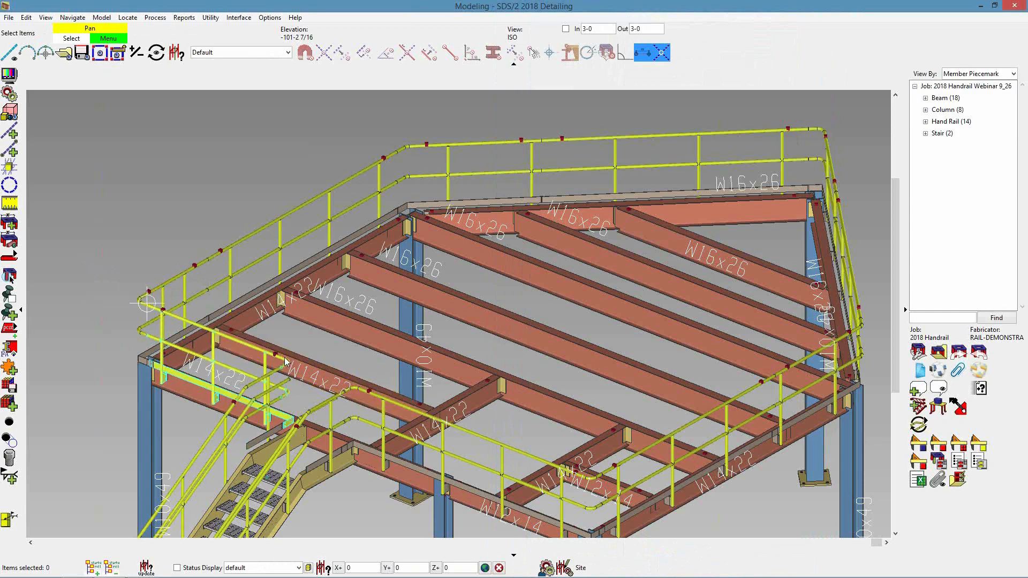
{"action": "scroll", "coordinate": [129, 292], "scroll_direction": "up", "scroll_amount": 5}
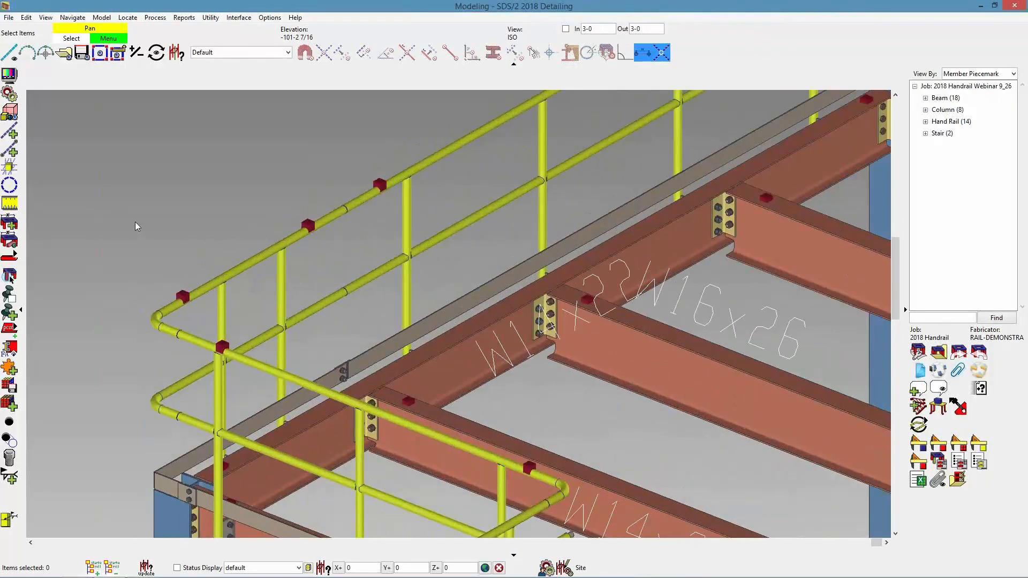
{"action": "middle_click_drag", "start_coordinate": [270, 368], "coordinate": [270, 284], "text": "shift"}
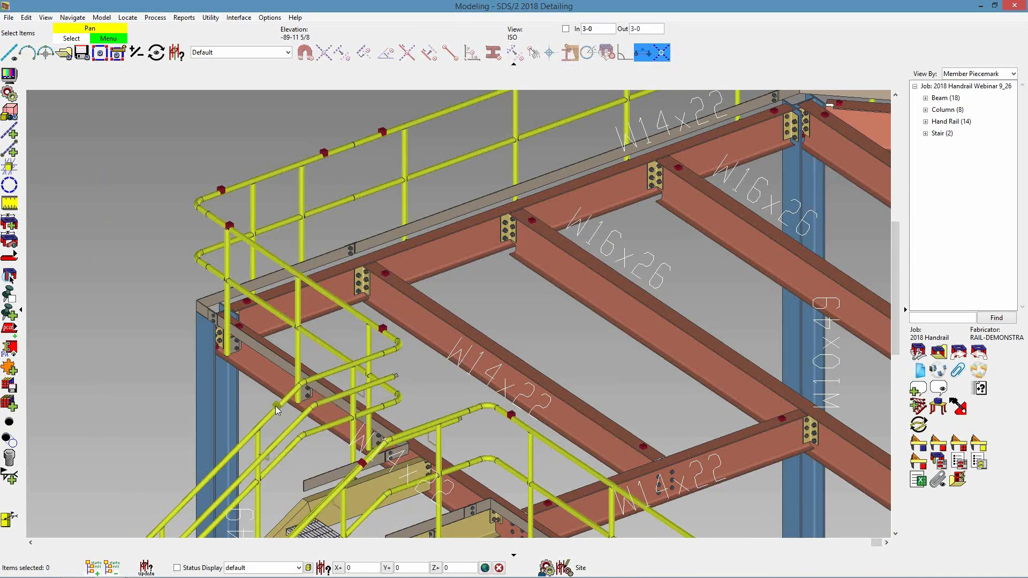
{"action": "scroll", "coordinate": [293, 377], "scroll_direction": "down", "scroll_amount": 2}
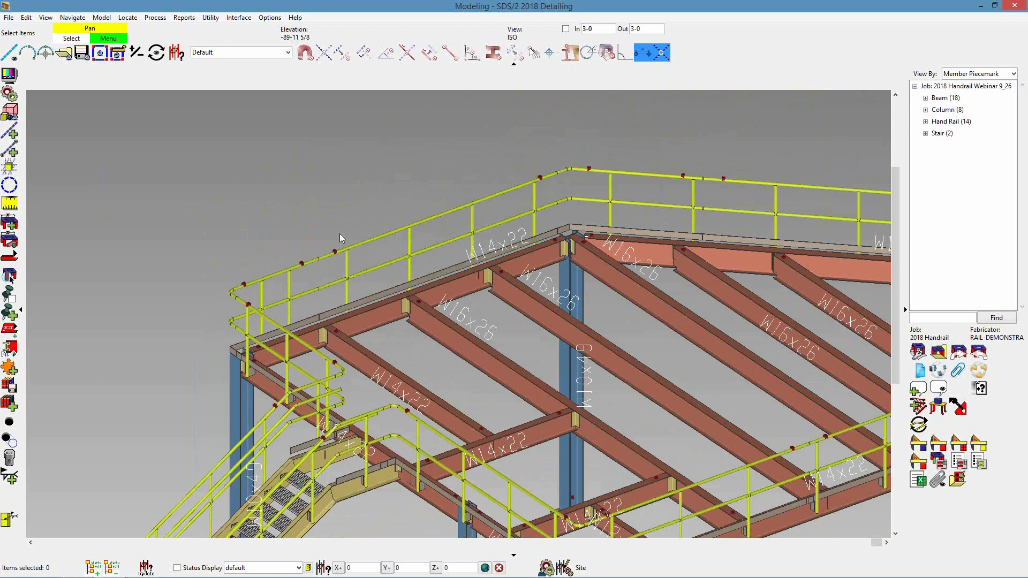
- Start a continued flat rail at the intermediate landing from the spliced end of the lower stair's outer handrail
{"action": "scroll", "coordinate": [281, 237], "scroll_direction": "down", "scroll_amount": 3}
{"action": "mouse_move", "coordinate": [390, 295]}
{"action": "middle_mouse_down", "text": "shift"}
{"action": "mouse_move", "coordinate": [407, 290]}
{"action": "mouse_move", "coordinate": [393, 281]}
{"action": "mouse_move", "coordinate": [374, 291]}
{"action": "middle_mouse_up", "text": "shift"}
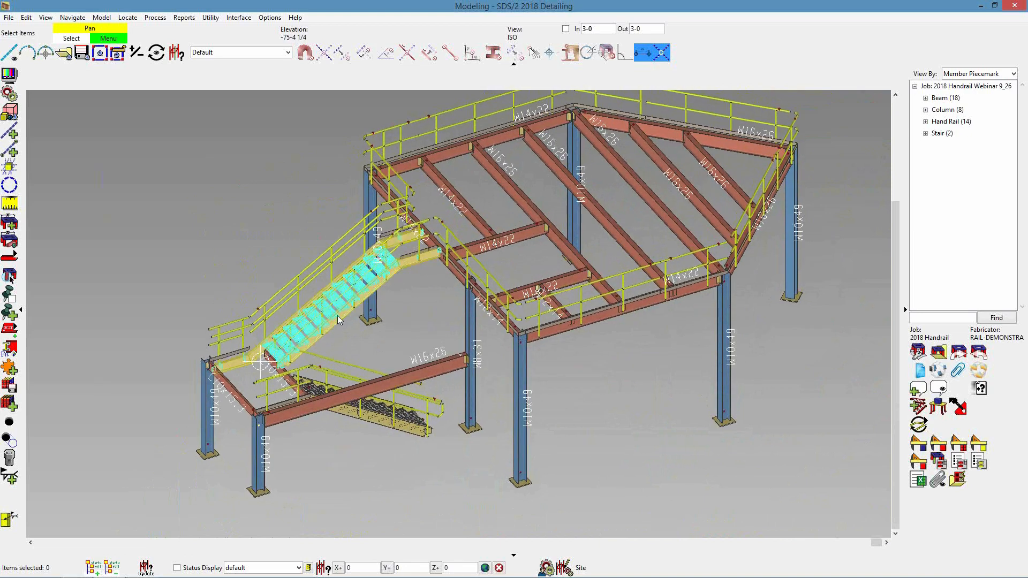
{"action": "scroll", "coordinate": [183, 393], "scroll_direction": "up", "scroll_amount": 5}
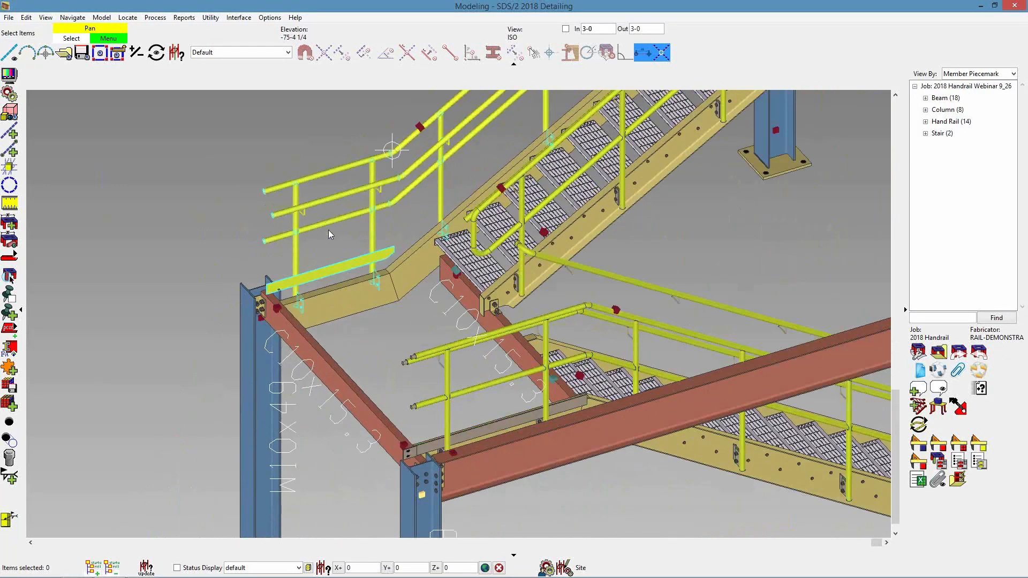
{"action": "scroll", "coordinate": [419, 425], "scroll_direction": "down", "scroll_amount": 3}
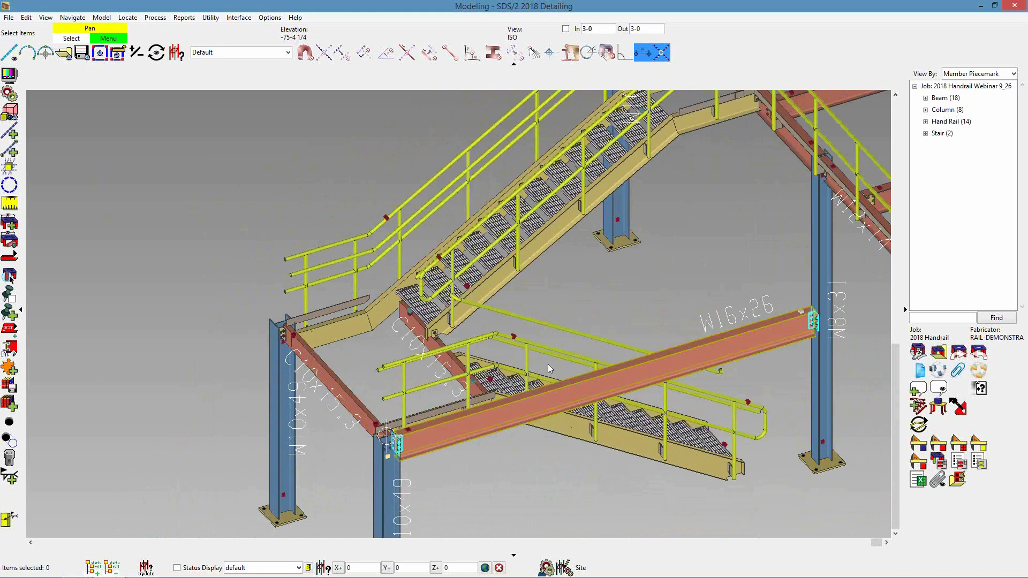
{"action": "left_click", "coordinate": [917, 425]}
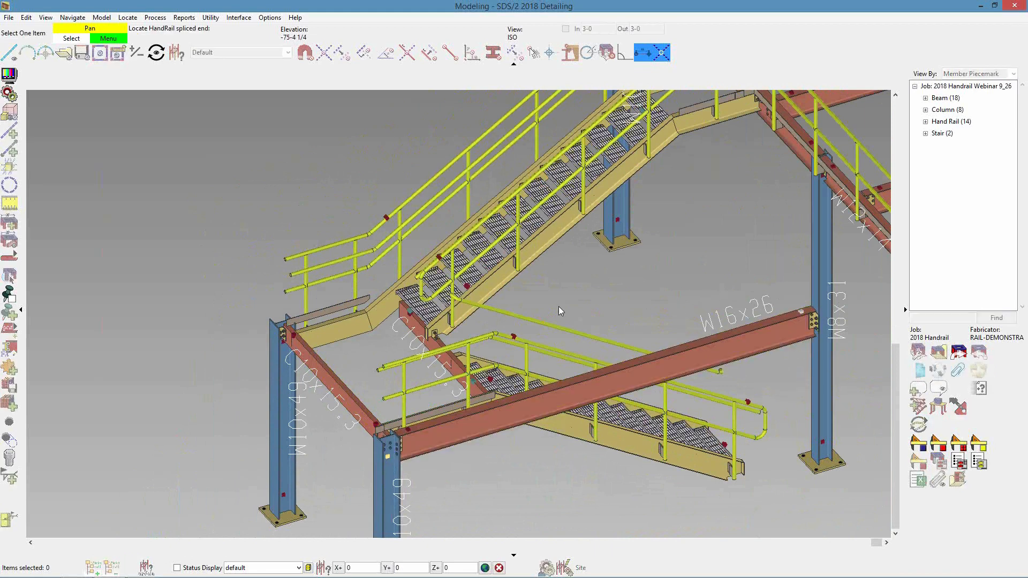
{"action": "left_click", "coordinate": [518, 337]}
{"action": "scroll", "coordinate": [512, 340], "scroll_direction": "up", "scroll_amount": 5}
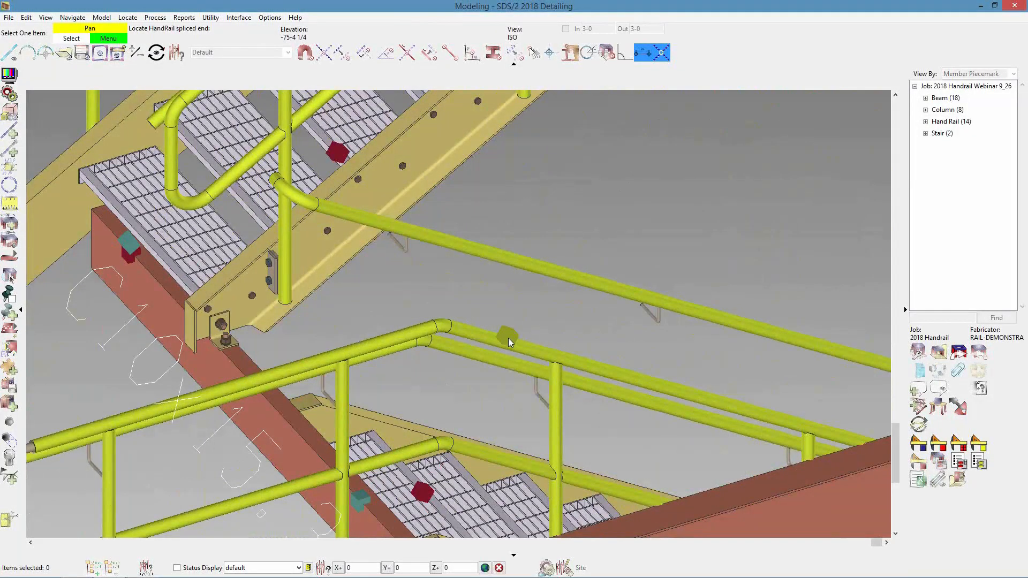
{"action": "left_click", "coordinate": [509, 338]}
- End the path without extra vertices, connect it to the upper stair handrail's spliced end on the landing's outer side, and create the rail
{"action": "scroll", "coordinate": [535, 338], "scroll_direction": "down", "scroll_amount": 5}
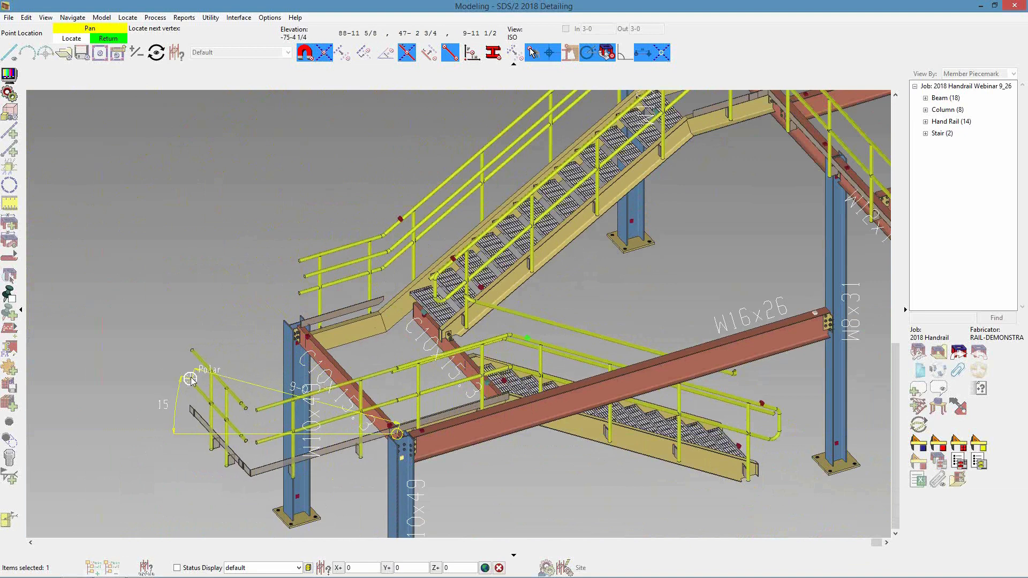
{"action": "right_click", "coordinate": [189, 374]}
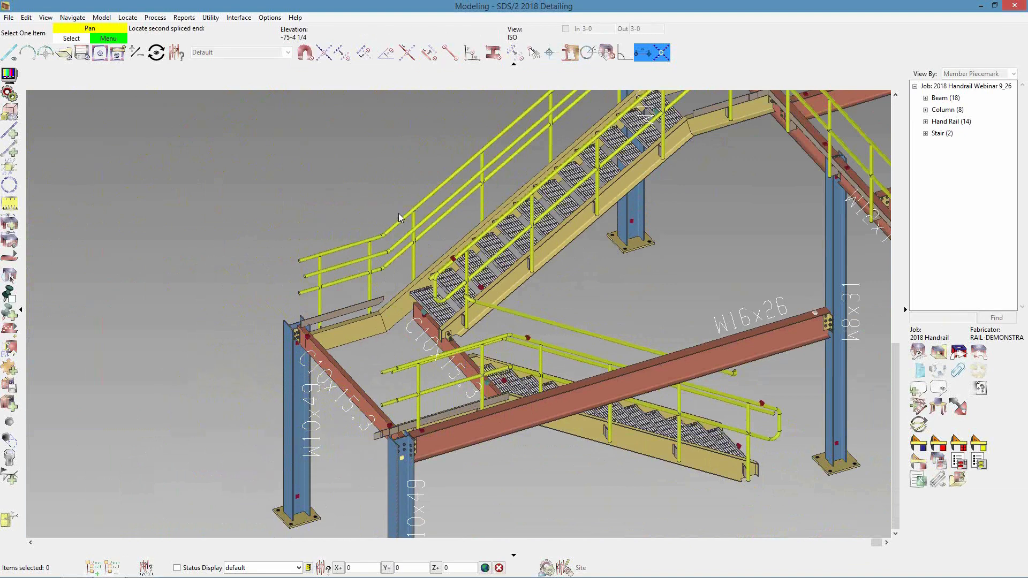
{"action": "left_click", "coordinate": [213, 306]}
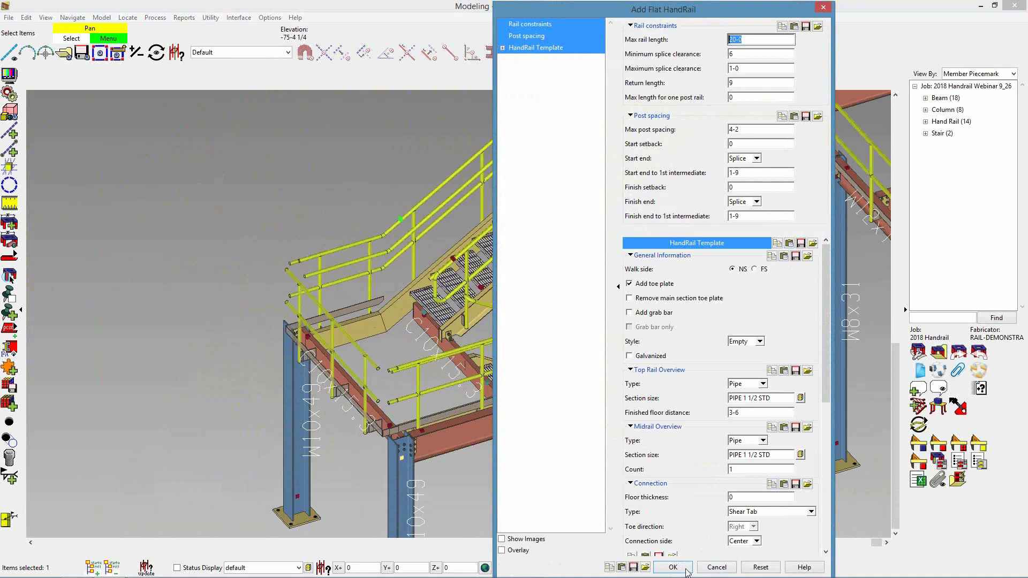
{"action": "left_click", "coordinate": [666, 568]}
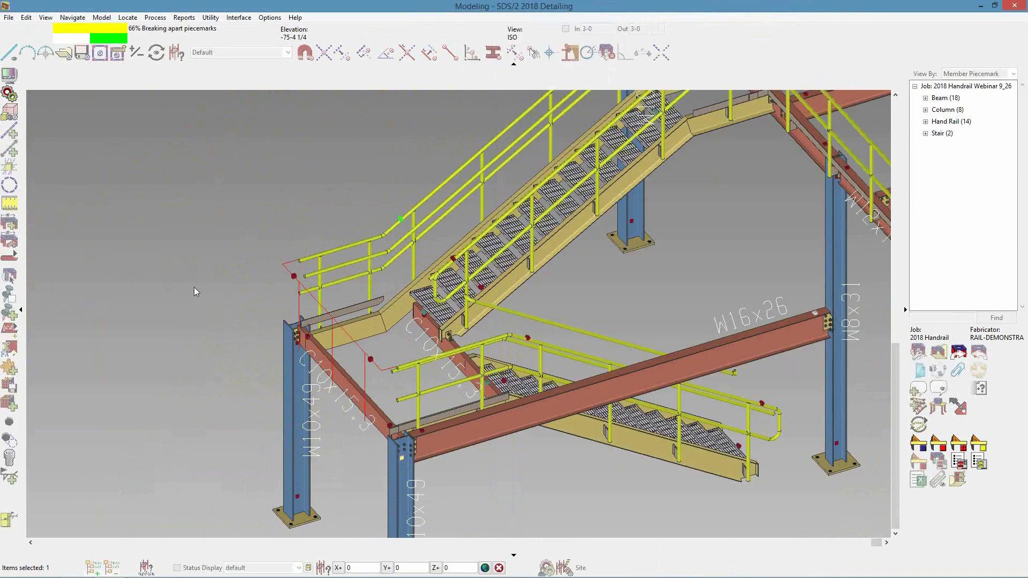
- Examine the new landing rail's corners, posts and toe plates, and how it ties into both stair handrails
{"action": "scroll", "coordinate": [323, 418], "scroll_direction": "up", "scroll_amount": 3}
{"action": "scroll", "coordinate": [423, 453], "scroll_direction": "up", "scroll_amount": 2}
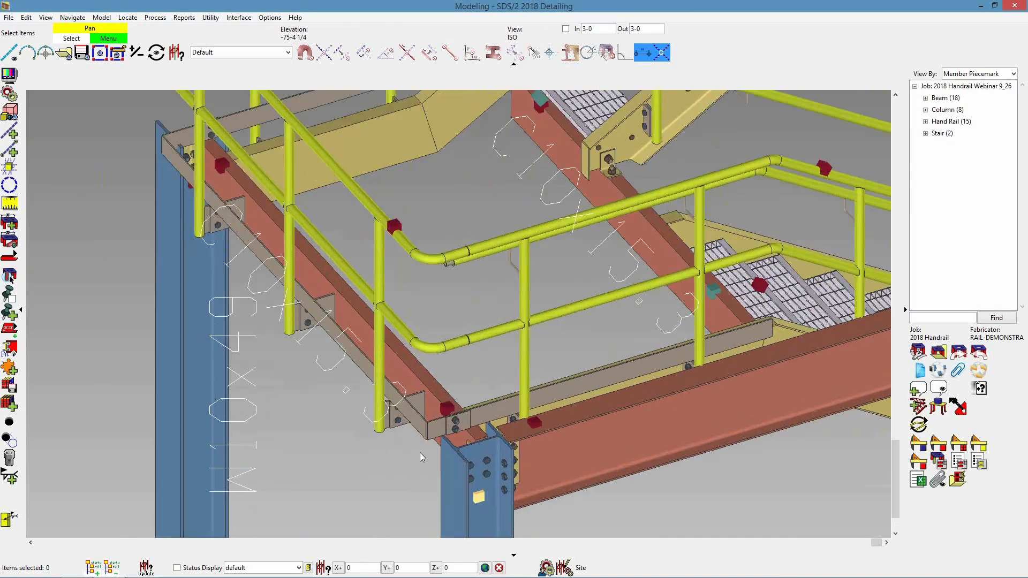
{"action": "middle_click_drag", "start_coordinate": [471, 449], "coordinate": [438, 451], "text": "shift"}
{"action": "middle_click_drag", "start_coordinate": [402, 418], "coordinate": [353, 408], "text": "shift"}
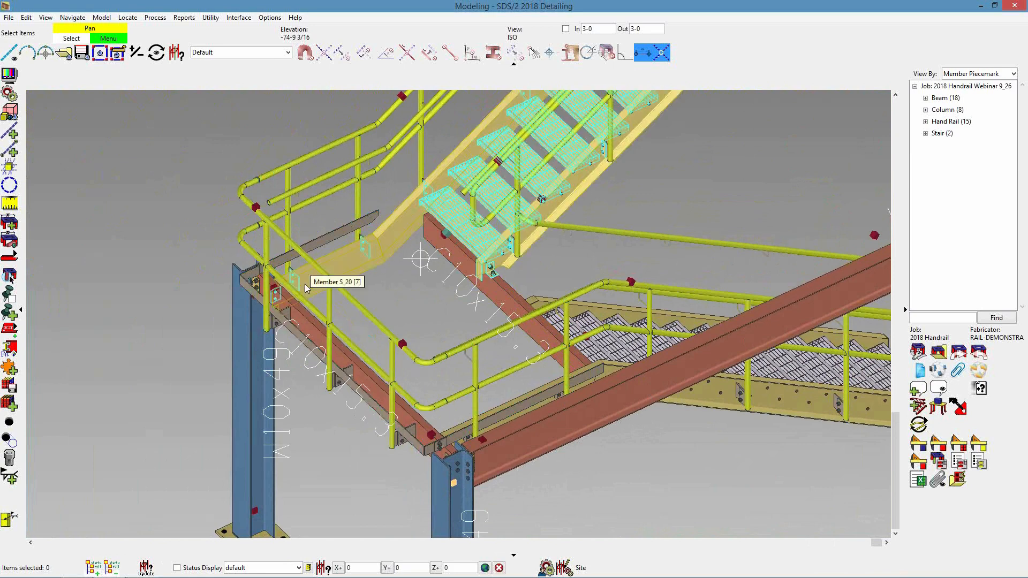
{"action": "middle_click_drag", "start_coordinate": [376, 343], "coordinate": [426, 348], "text": "shift"}
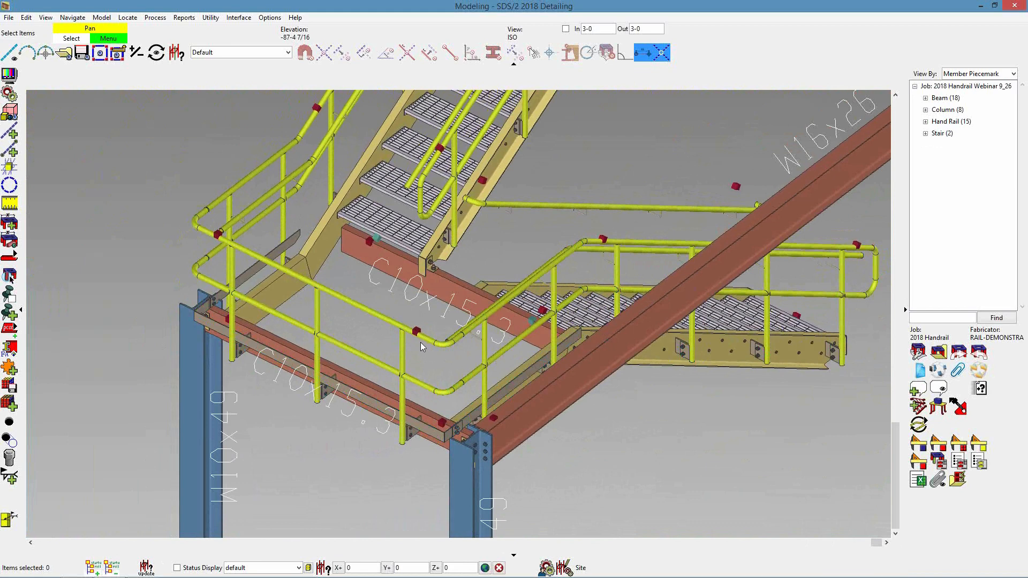
{"action": "scroll", "coordinate": [420, 342], "scroll_direction": "down", "scroll_amount": 3}
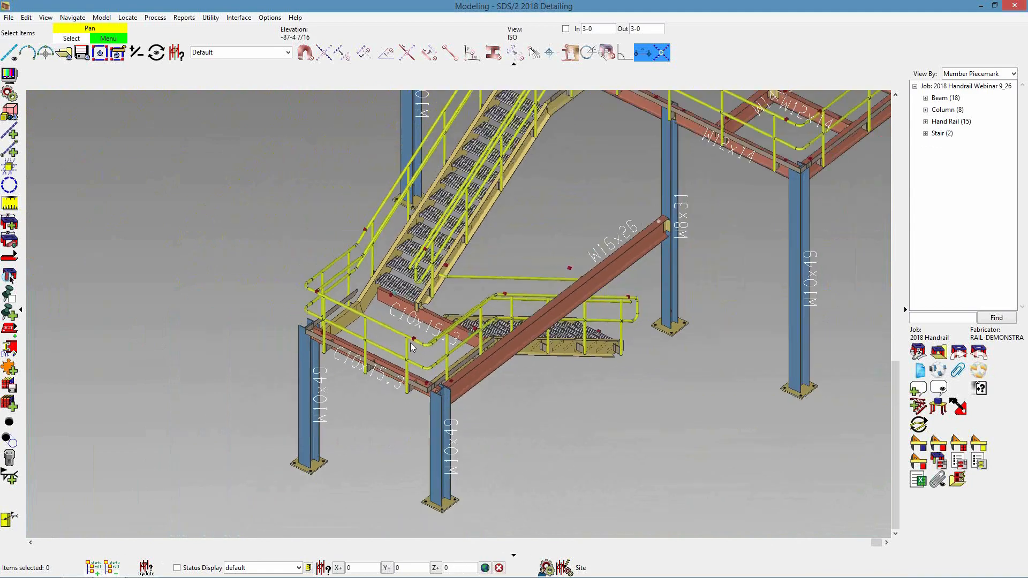
{"action": "middle_click_drag", "start_coordinate": [430, 330], "coordinate": [347, 373]}
{"action": "scroll", "coordinate": [347, 373], "scroll_direction": "down", "scroll_amount": 3}
{"action": "middle_click_drag", "start_coordinate": [387, 323], "coordinate": [375, 350]}
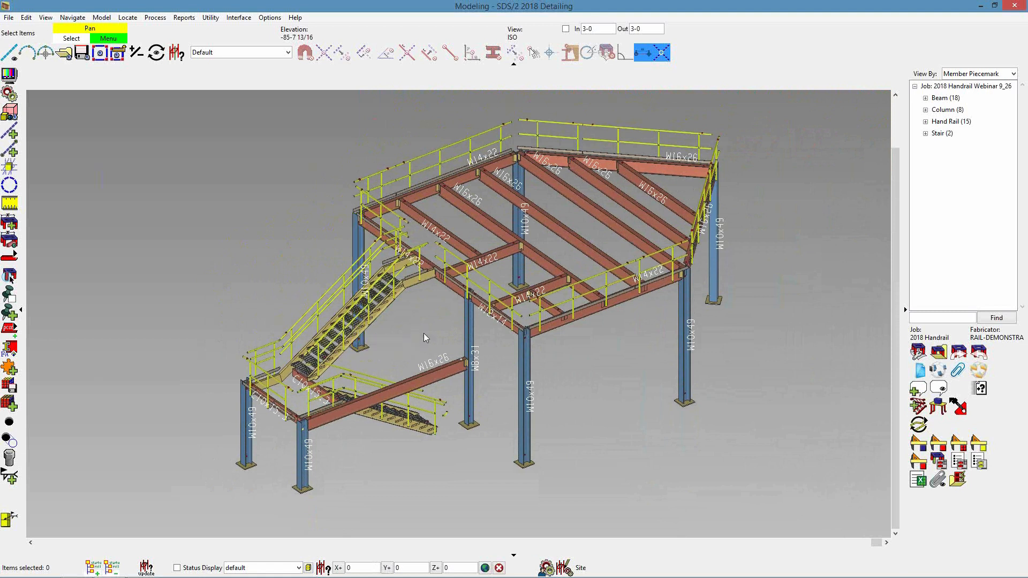
{"action": "left_click", "coordinate": [925, 424]}
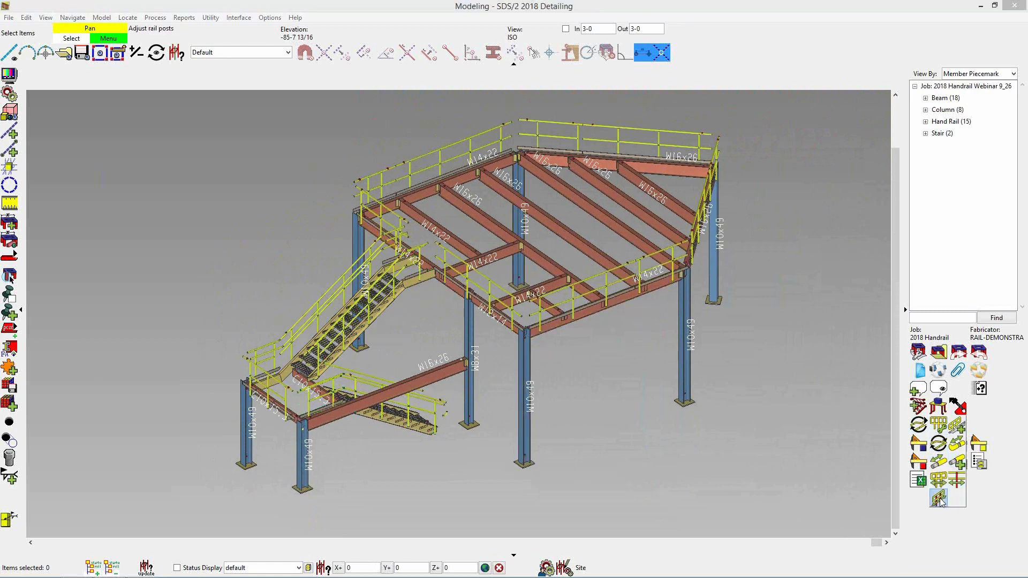
{"action": "left_click", "coordinate": [940, 499]}
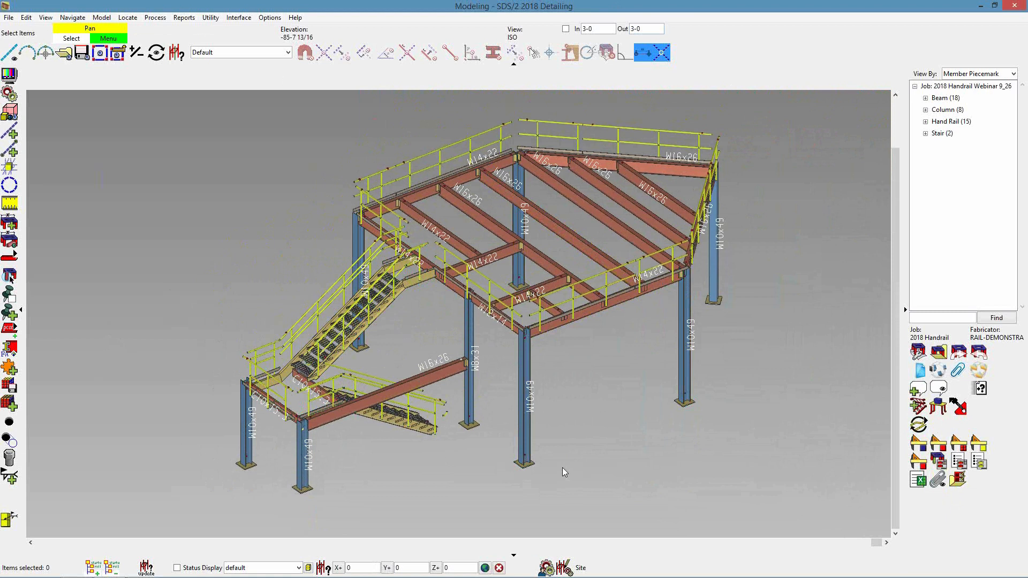
{"action": "middle_click_drag", "start_coordinate": [509, 209], "coordinate": [586, 205]}
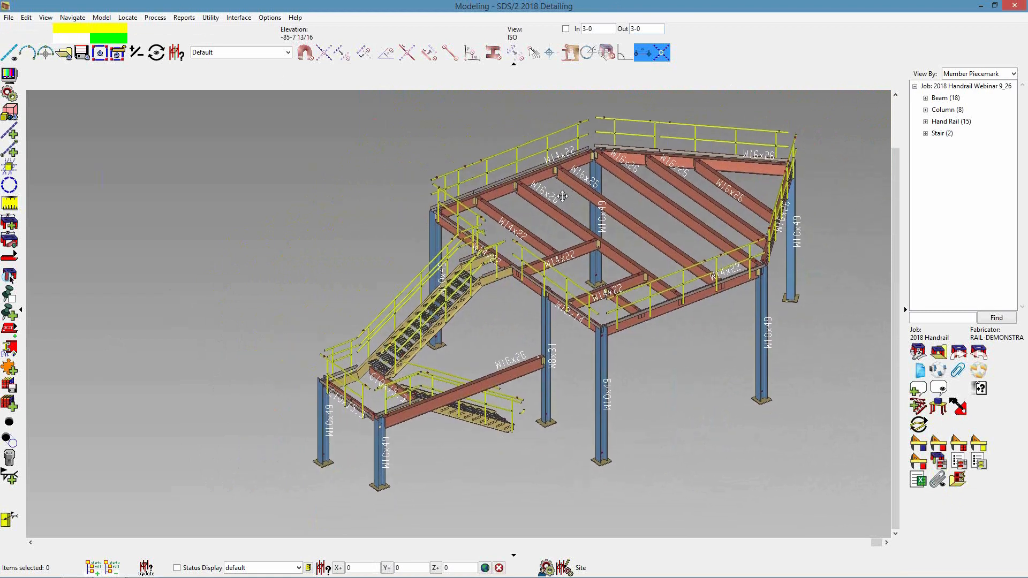
- Set the selection filter to By Status Display and change its members condition to Member type
{"action": "left_click", "coordinate": [248, 53]}
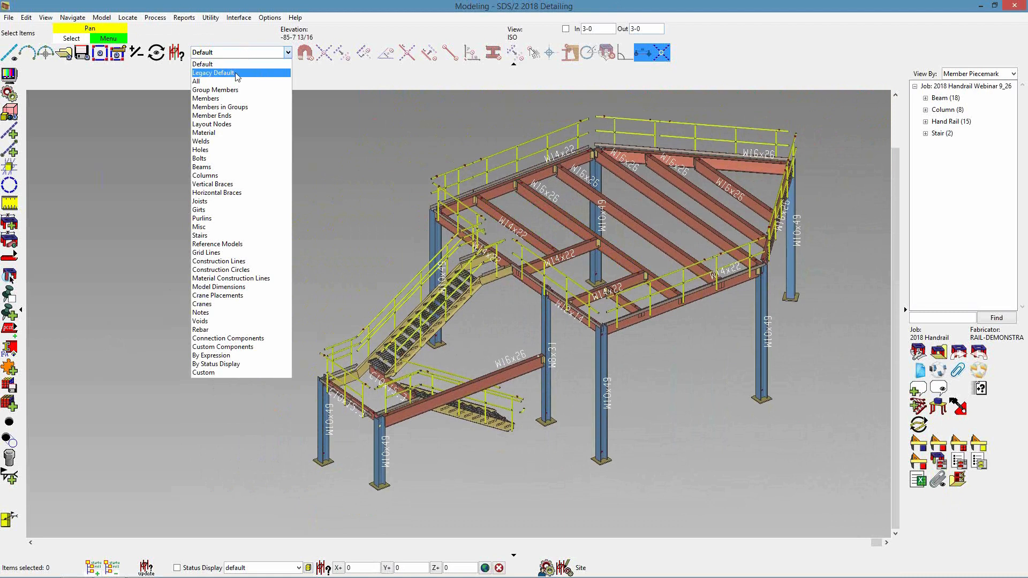
{"action": "left_click", "coordinate": [215, 364]}
{"action": "left_click_drag", "start_coordinate": [316, 60], "coordinate": [198, 59]}
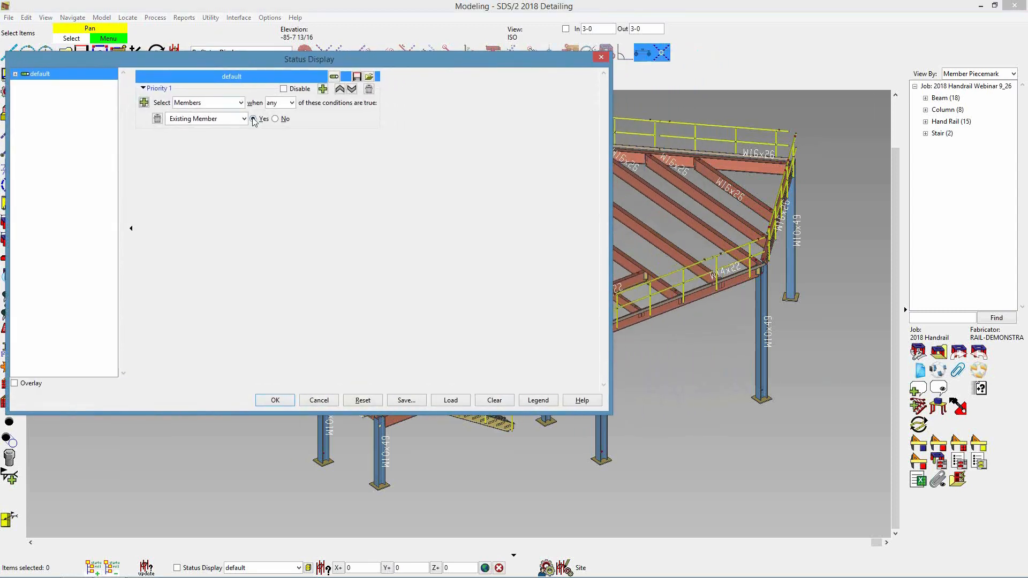
{"action": "left_click", "coordinate": [234, 120]}
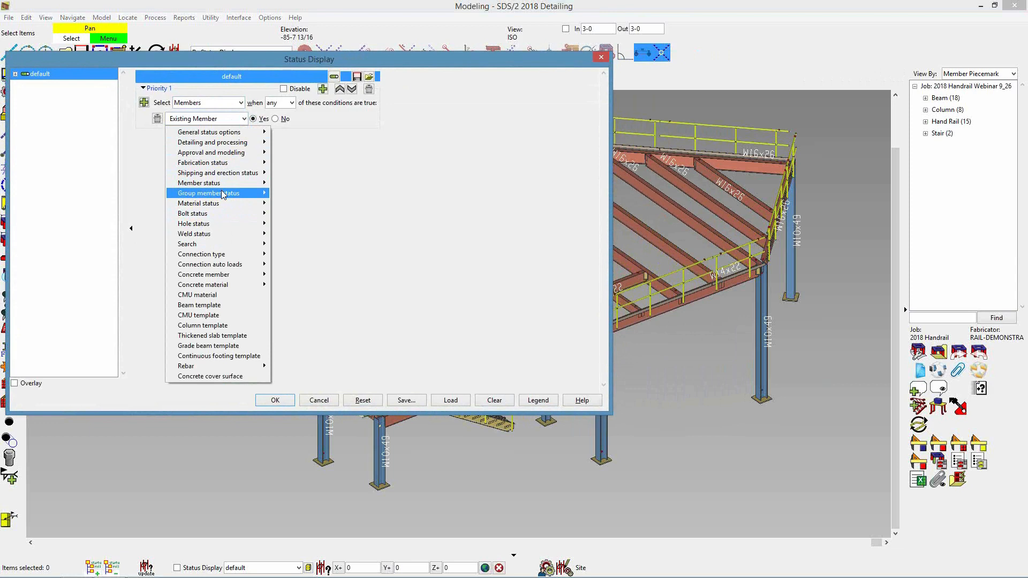
{"action": "mouse_move", "coordinate": [225, 183]}
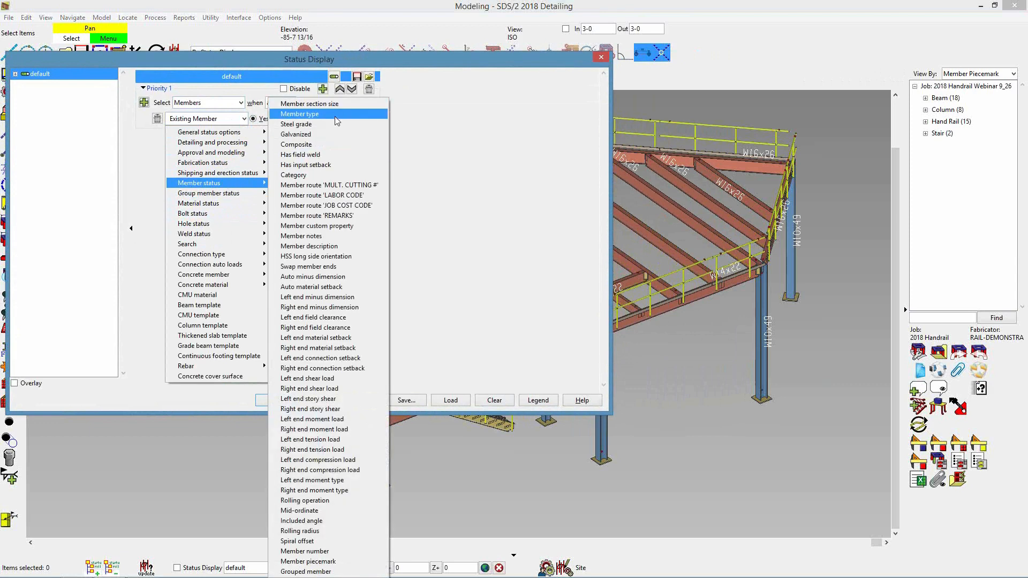
{"action": "left_click", "coordinate": [335, 115]}
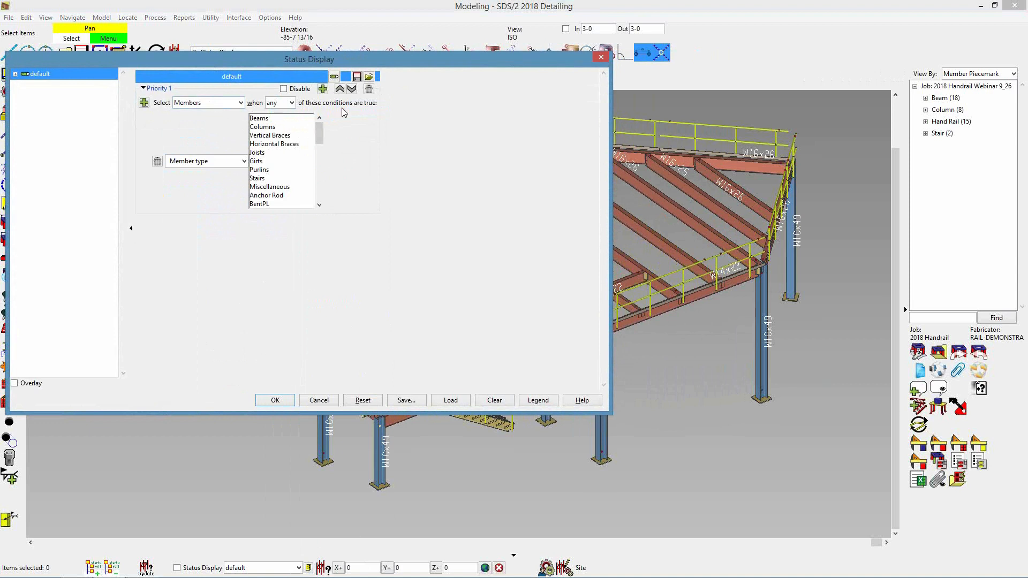
- Choose Hand Rail as the filter's member type and apply the status display filter
{"action": "left_click", "coordinate": [244, 161]}
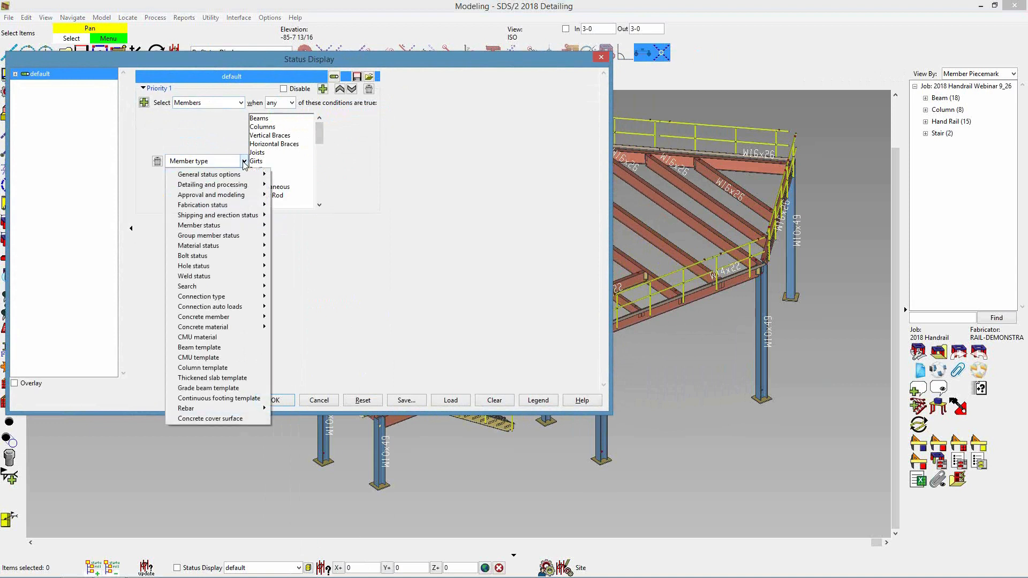
{"action": "mouse_move", "coordinate": [221, 244]}
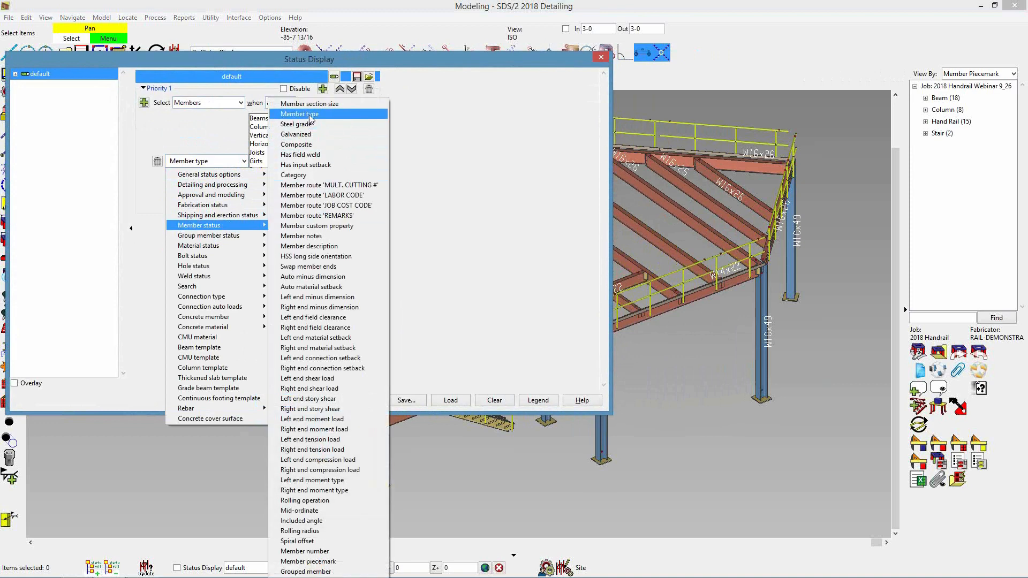
{"action": "left_click", "coordinate": [534, 137]}
{"action": "left_click_drag", "start_coordinate": [319, 140], "coordinate": [316, 180]}
{"action": "left_click", "coordinate": [261, 196]}
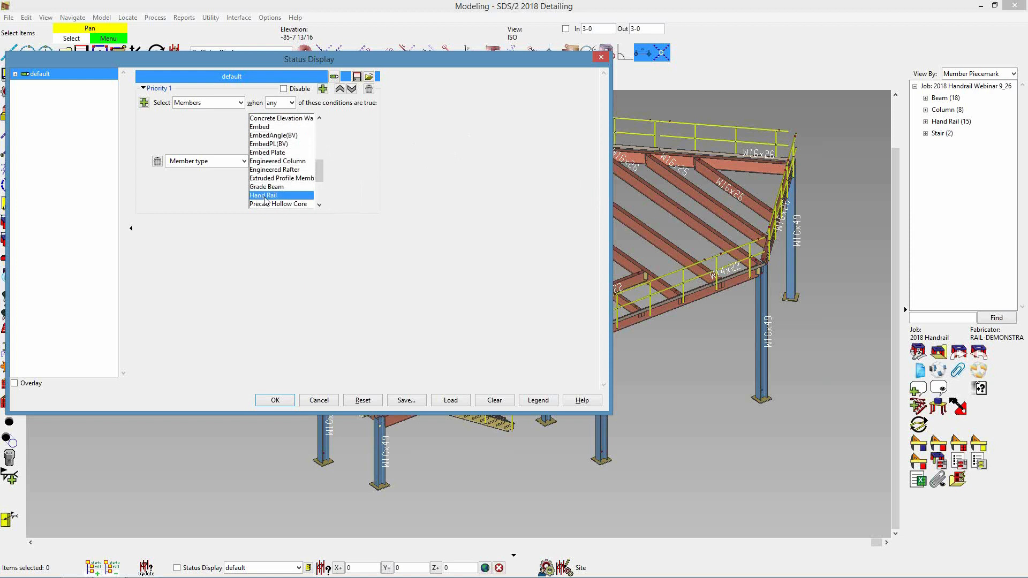
{"action": "left_click", "coordinate": [275, 400]}
- Test the filter by window-selecting the whole model, and clear the selection
{"action": "scroll", "coordinate": [227, 442], "scroll_direction": "down", "scroll_amount": 2}
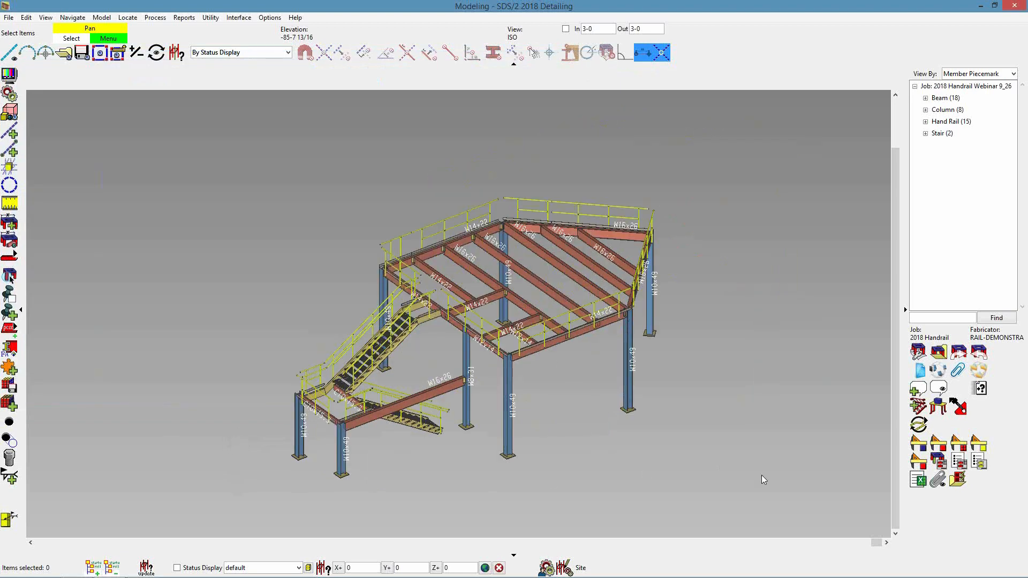
{"action": "left_click_drag", "start_coordinate": [760, 452], "coordinate": [187, 129]}
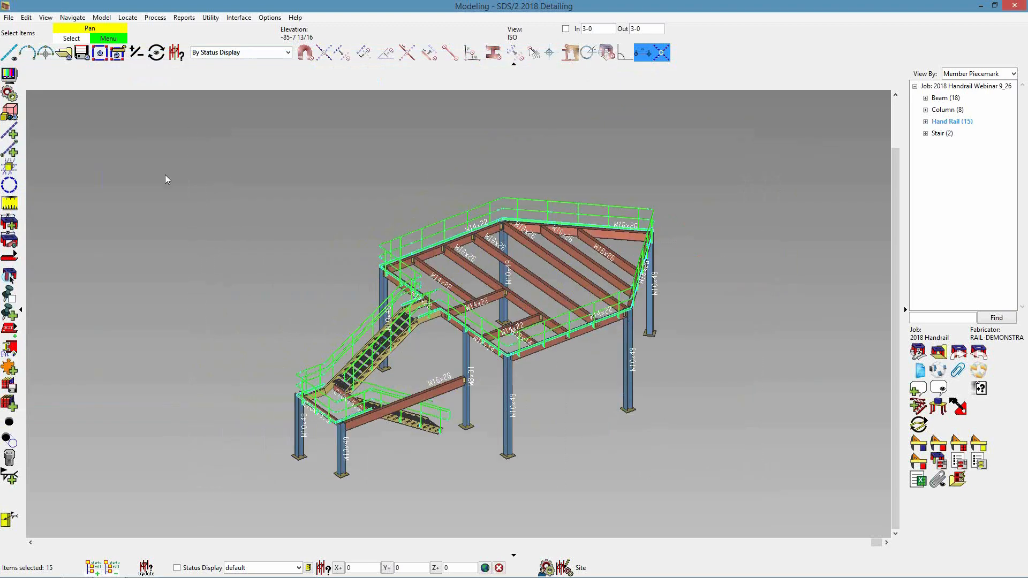
{"action": "left_click", "coordinate": [245, 275]}
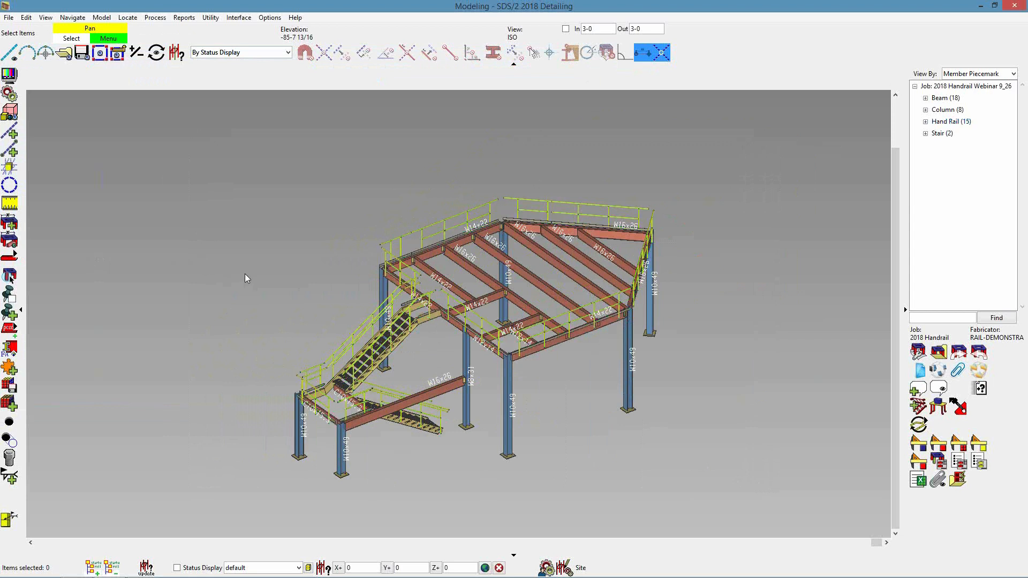
- Adjust the rail posts on all the model's handrails, setting the max post spacing to 3-0
{"action": "left_click", "coordinate": [925, 423]}
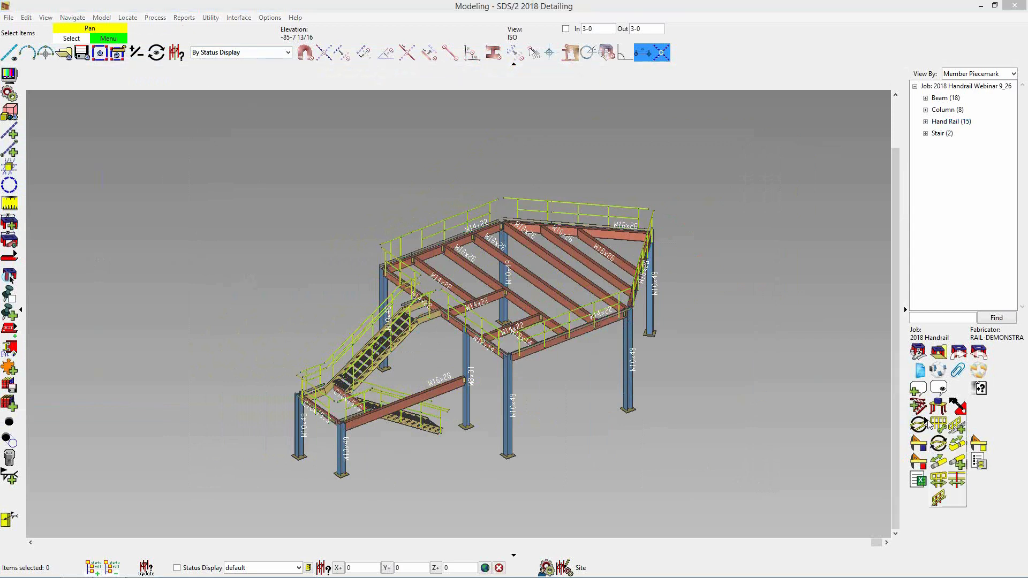
{"action": "left_click", "coordinate": [938, 499]}
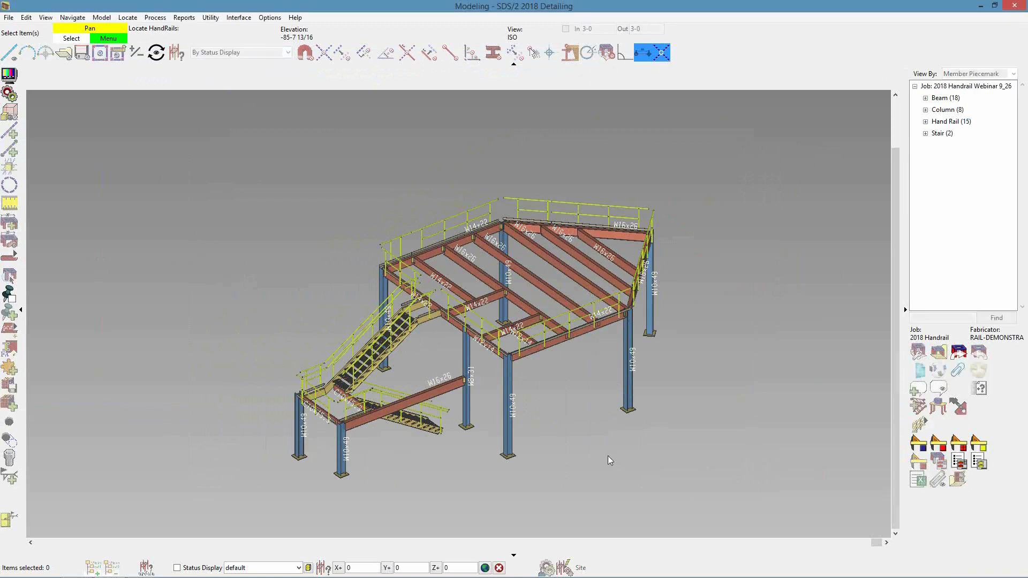
{"action": "left_click_drag", "start_coordinate": [731, 477], "coordinate": [192, 116]}
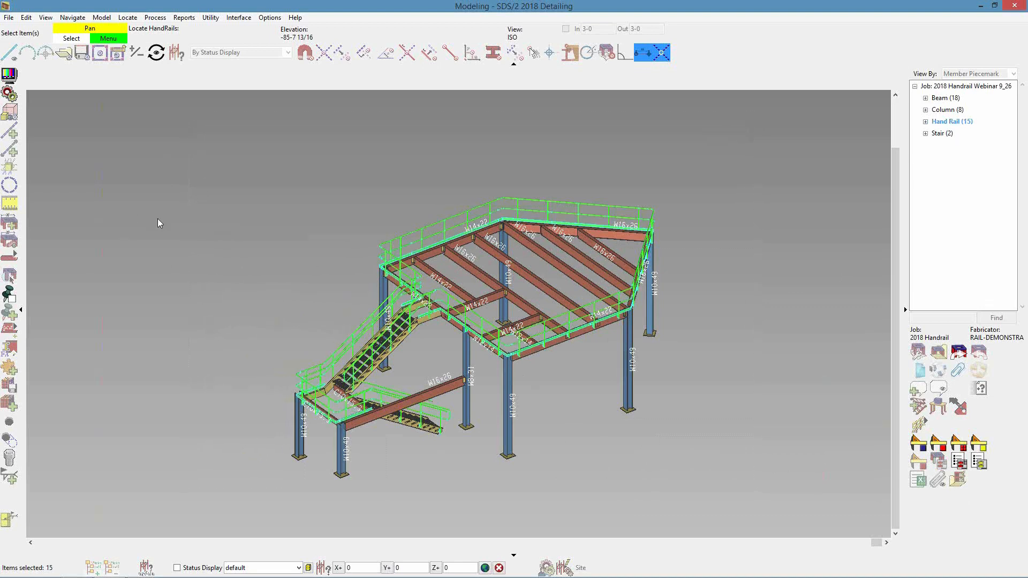
{"action": "scroll", "coordinate": [265, 343], "scroll_direction": "up", "scroll_amount": 3}
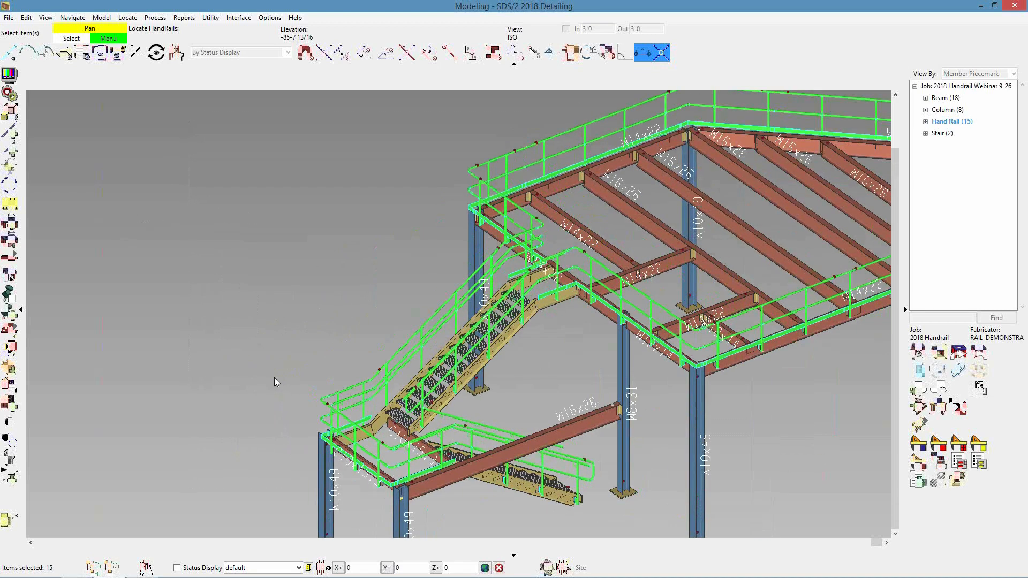
{"action": "scroll", "coordinate": [274, 378], "scroll_direction": "down", "scroll_amount": 3}
{"action": "right_click", "coordinate": [276, 272]}
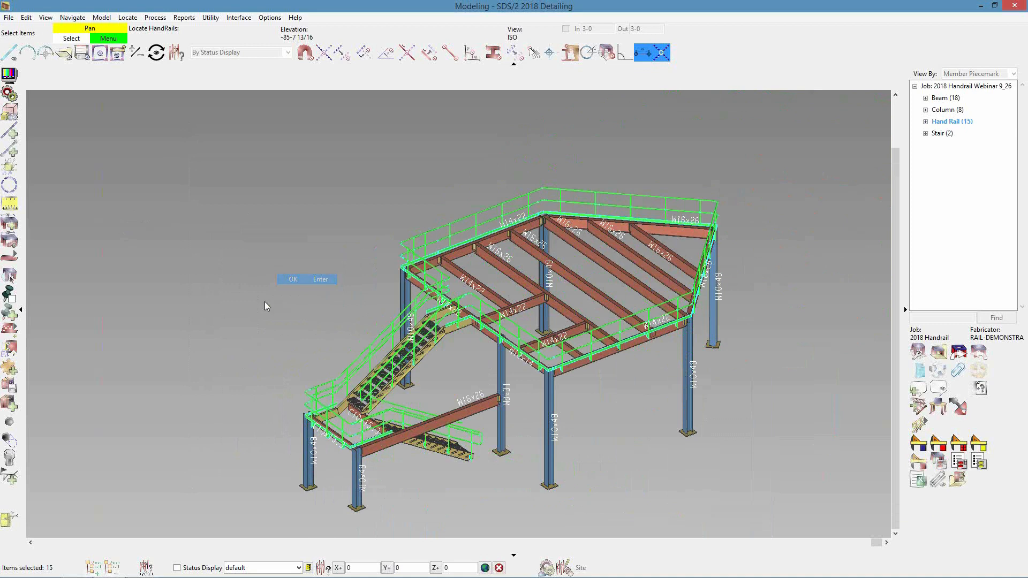
{"action": "left_click", "coordinate": [293, 279]}
{"action": "type", "text": "3-6"}
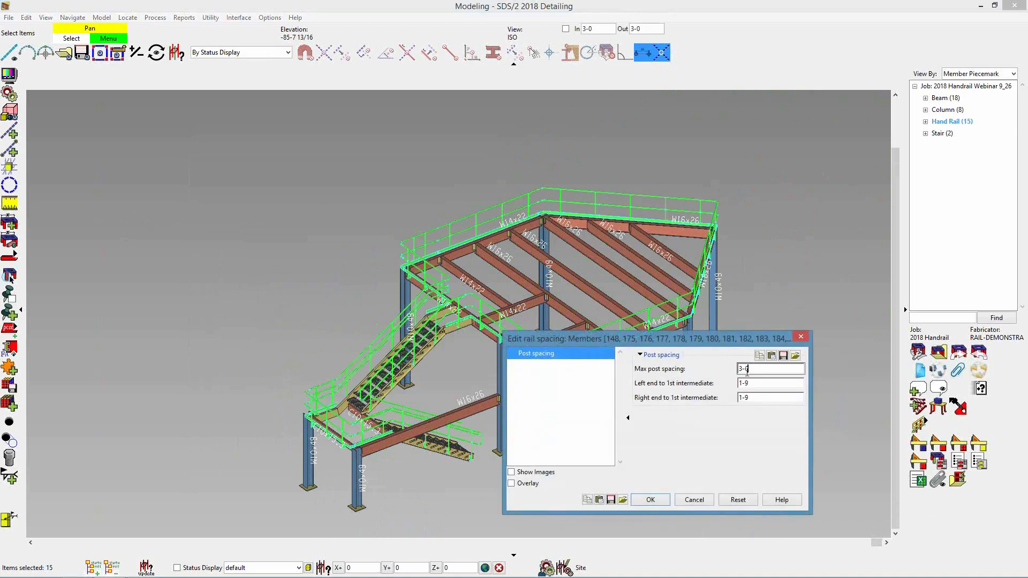
{"action": "key", "text": "Return"}
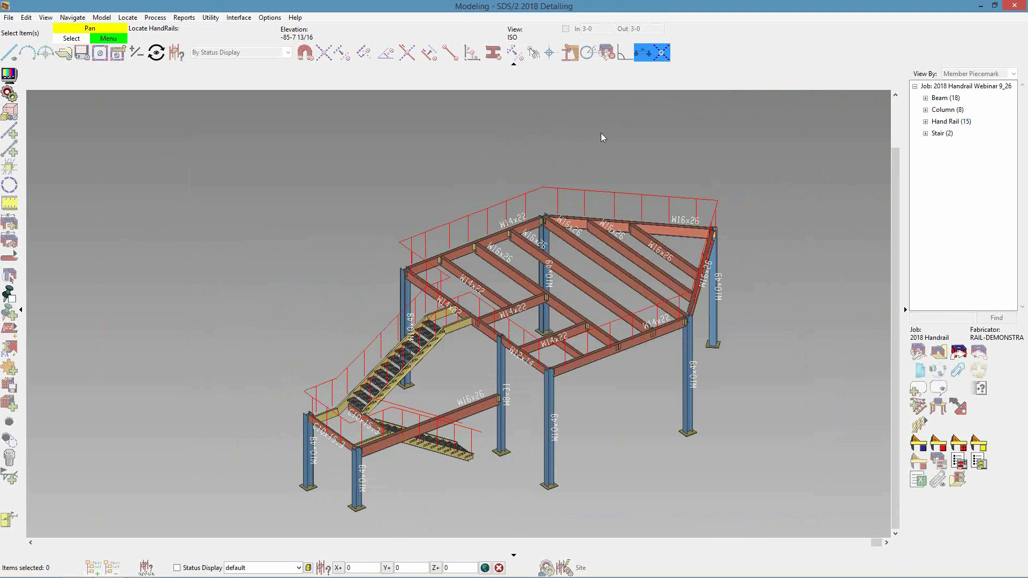
- Finish the post spacing adjustment and examine the handrail posts on the platform and stair
{"action": "right_click", "coordinate": [345, 182]}
{"action": "left_click", "coordinate": [373, 193]}
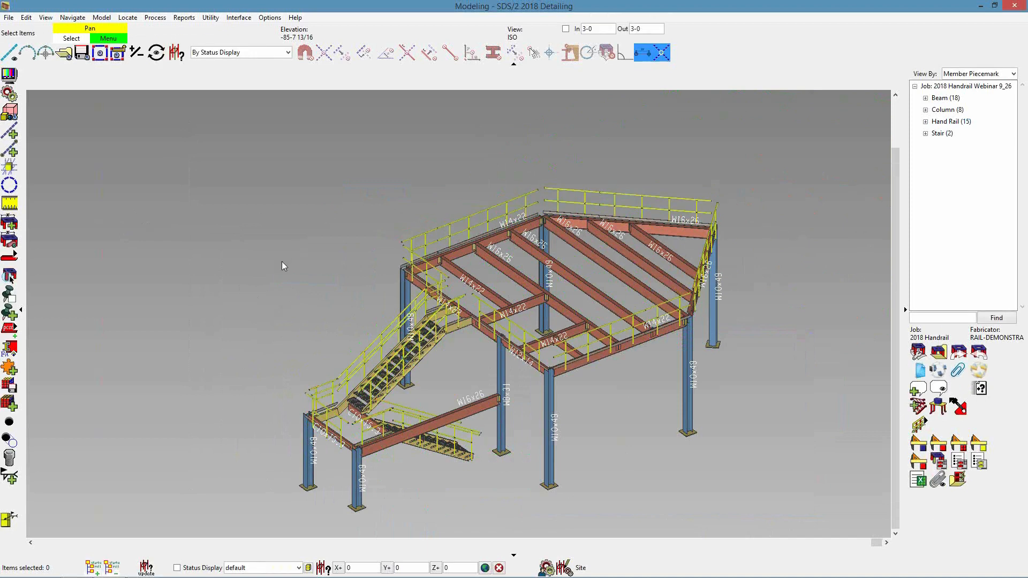
{"action": "scroll", "coordinate": [547, 398], "scroll_direction": "up", "scroll_amount": 6}
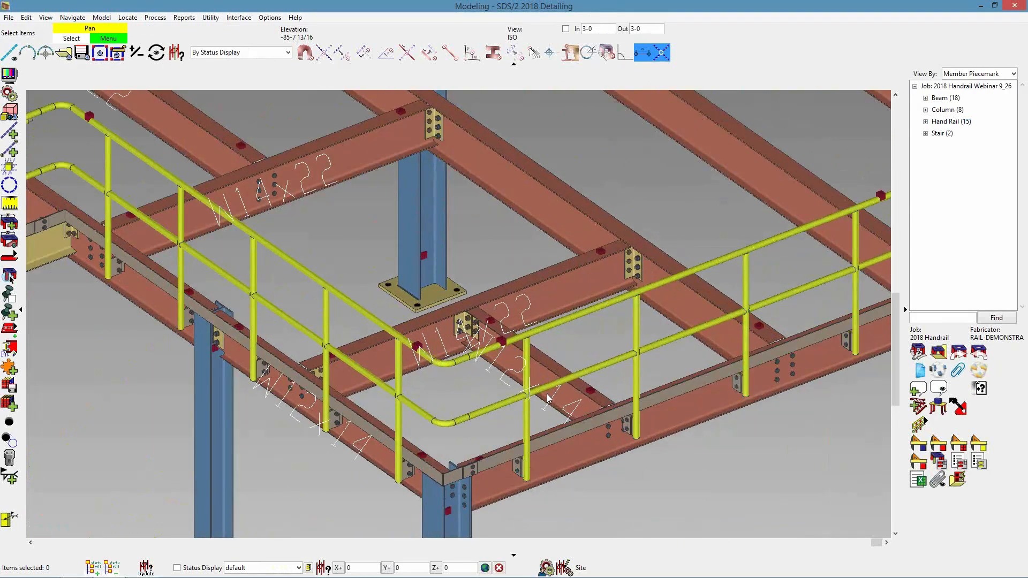
{"action": "scroll", "coordinate": [528, 391], "scroll_direction": "down", "scroll_amount": 2}
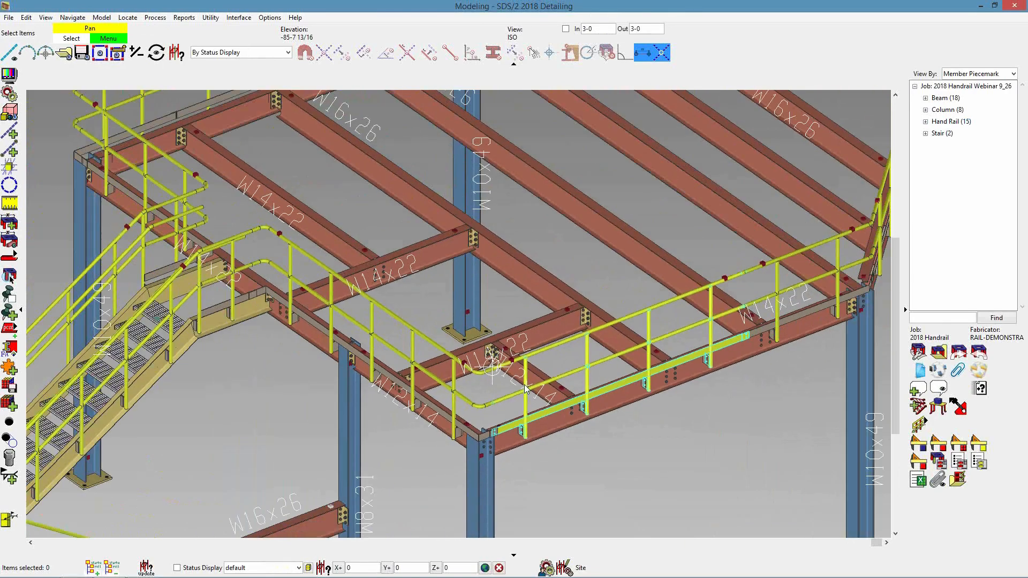
{"action": "middle_click_drag", "start_coordinate": [446, 349], "coordinate": [647, 248]}
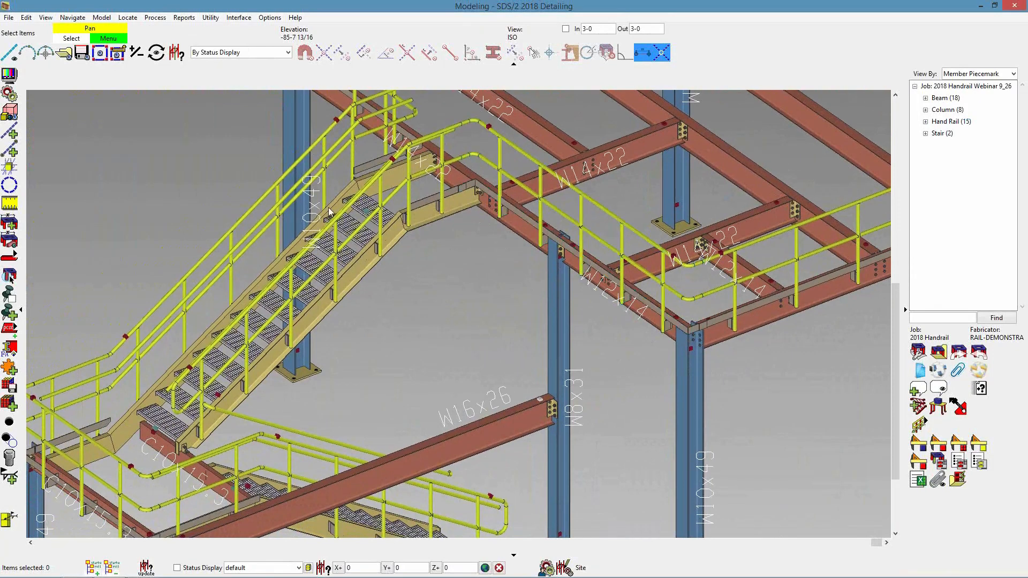
- Set the max post spacing to 4-2 on the two upper stair handrails and finish the adjustment
{"action": "left_click", "coordinate": [918, 425]}
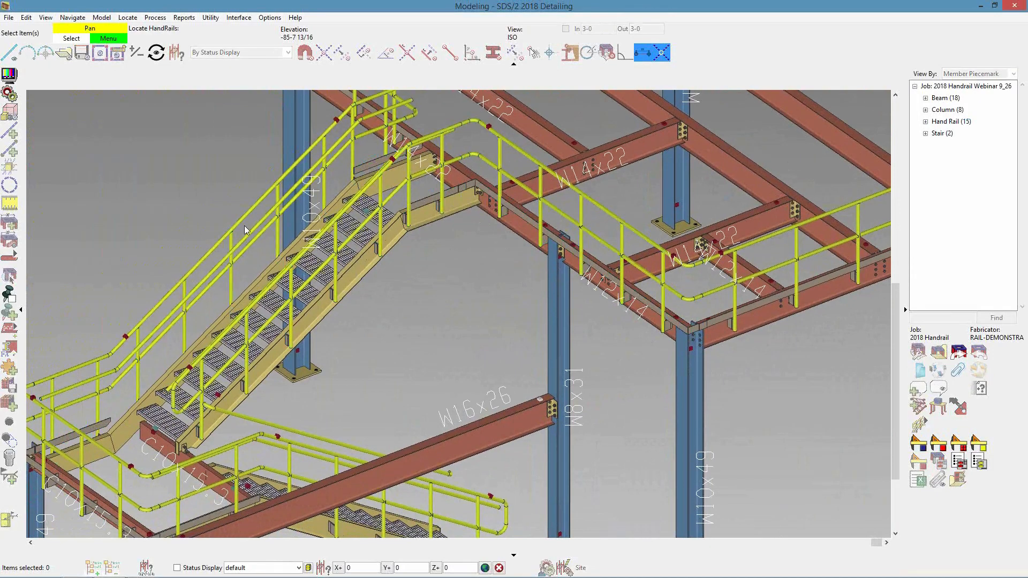
{"action": "left_click", "coordinate": [333, 224]}
{"action": "left_click", "coordinate": [267, 192], "text": "shift"}
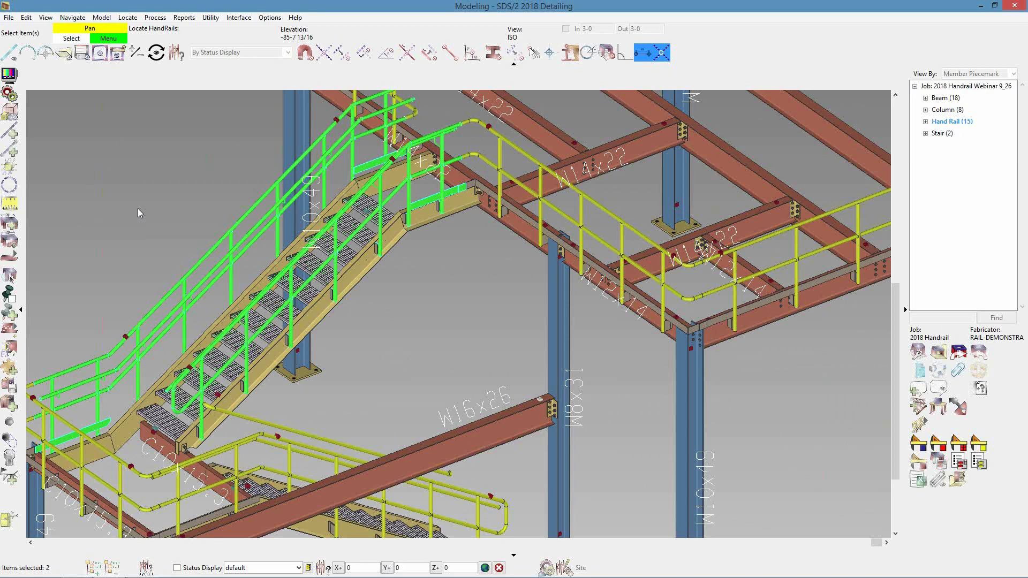
{"action": "right_click", "coordinate": [162, 190]}
{"action": "left_click", "coordinate": [181, 203]}
{"action": "type", "text": "4-2"}
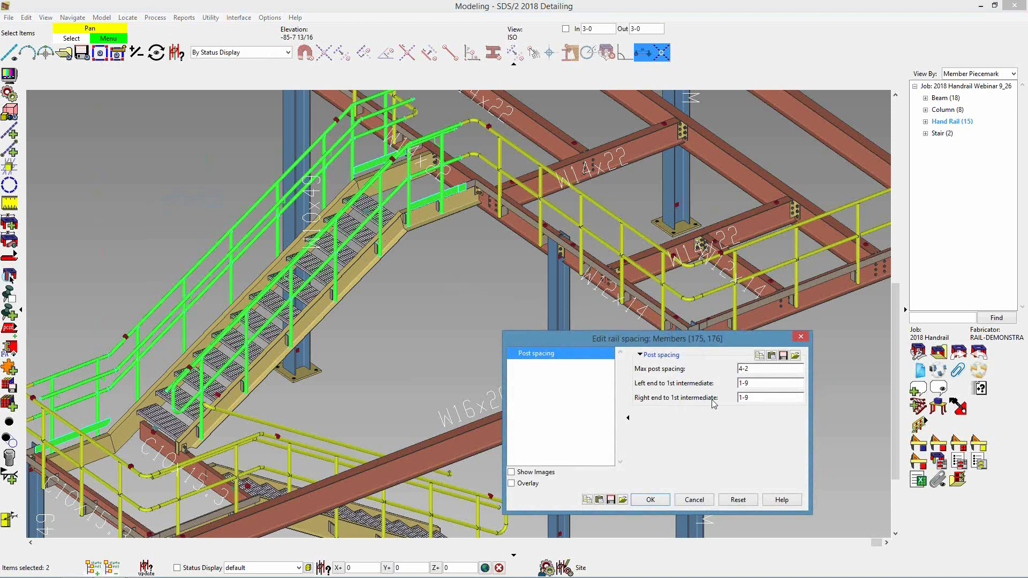
{"action": "key", "text": "Return"}
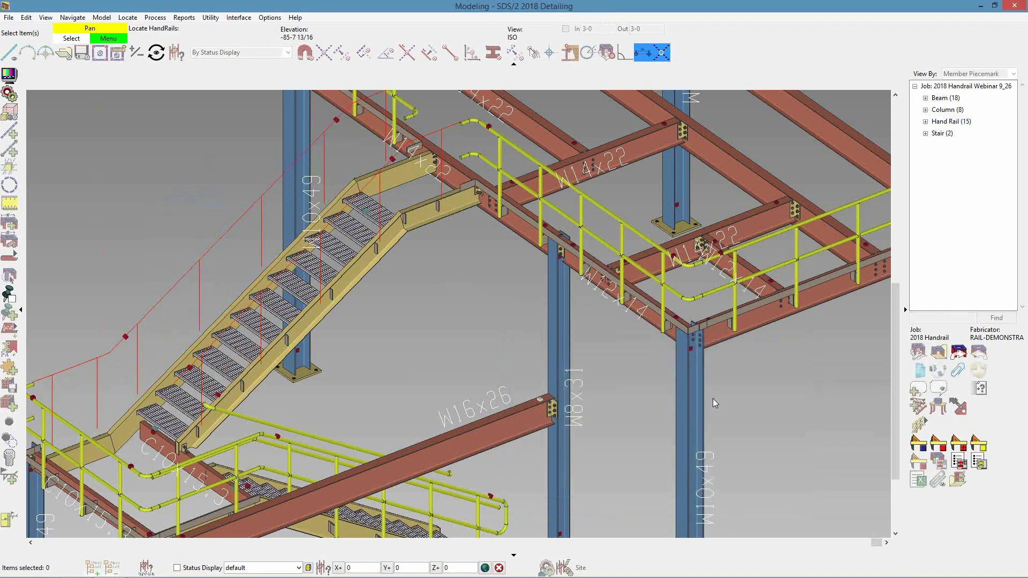
{"action": "right_click", "coordinate": [407, 369]}
{"action": "left_click", "coordinate": [413, 377]}
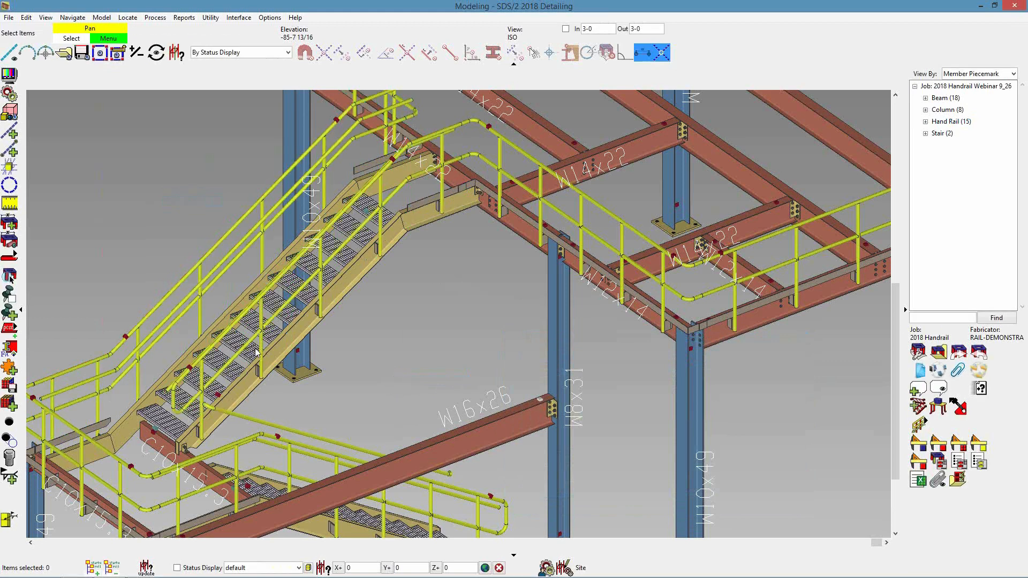
- Move the platform edge handrail post that overlaps the beam connection bolts 1.5 inches along the rail, away from the bolts
{"action": "middle_click_drag", "start_coordinate": [279, 367], "coordinate": [158, 403], "text": "shift"}
{"action": "scroll", "coordinate": [262, 242], "scroll_direction": "up", "scroll_amount": 3}
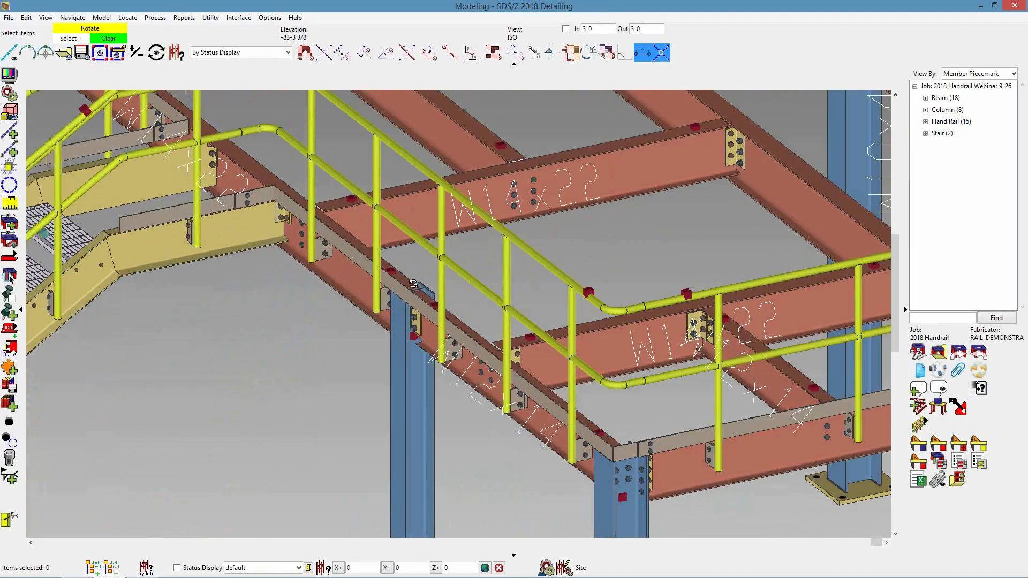
{"action": "scroll", "coordinate": [492, 274], "scroll_direction": "up", "scroll_amount": 2}
{"action": "middle_click_drag", "start_coordinate": [492, 274], "coordinate": [432, 278], "text": "shift"}
{"action": "middle_click_drag", "start_coordinate": [491, 329], "coordinate": [173, 336]}
{"action": "scroll", "coordinate": [596, 417], "scroll_direction": "up", "scroll_amount": 6}
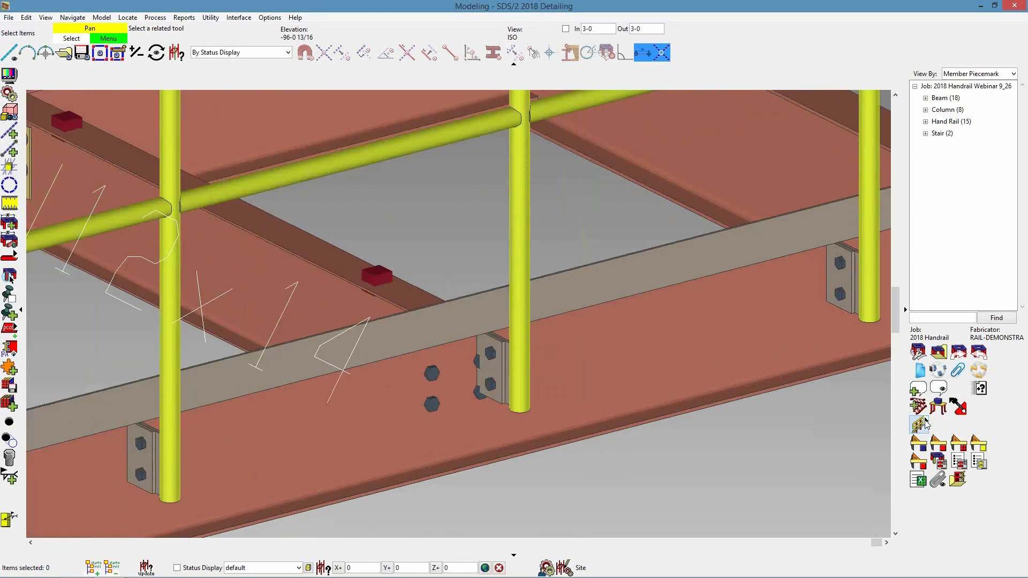
{"action": "left_click", "coordinate": [919, 424]}
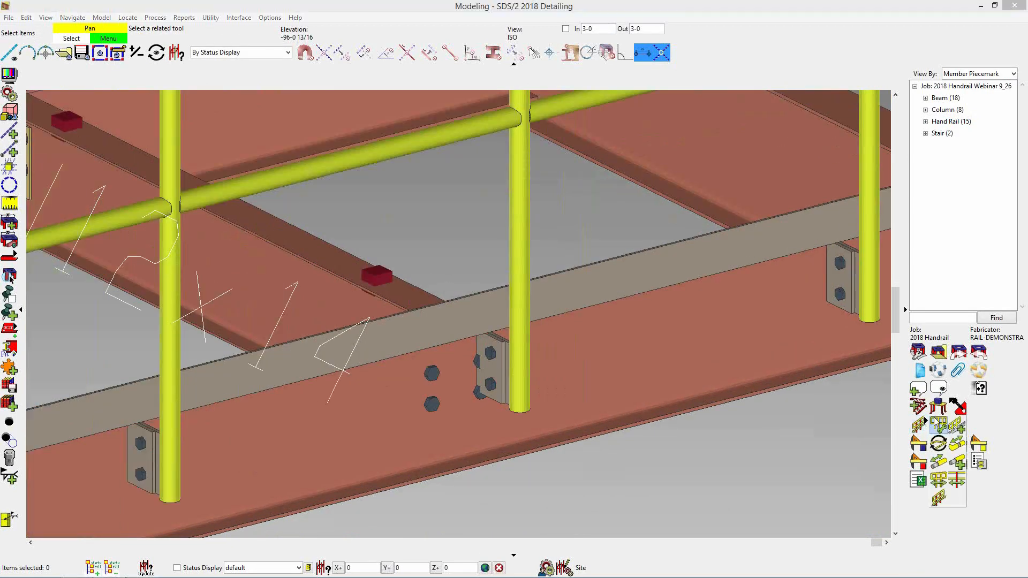
{"action": "left_click", "coordinate": [958, 482]}
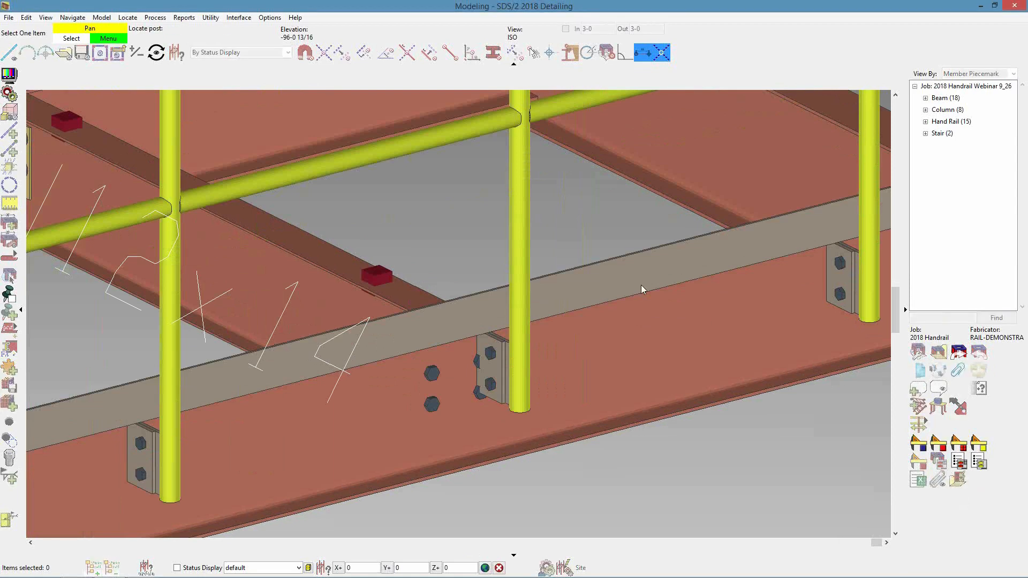
{"action": "left_click", "coordinate": [518, 236]}
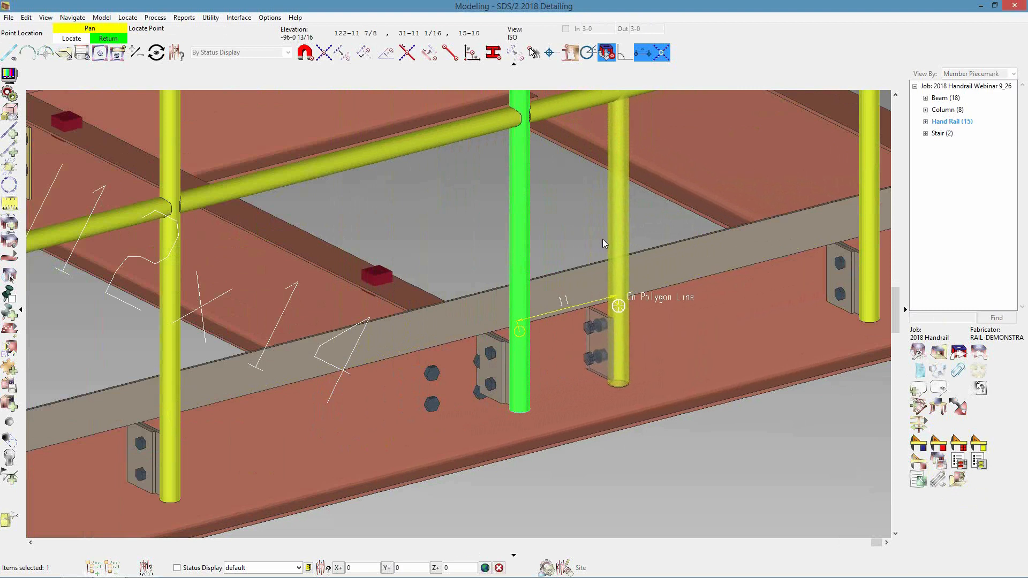
{"action": "type", "text": "1.5"}
{"action": "key", "text": "Return"}
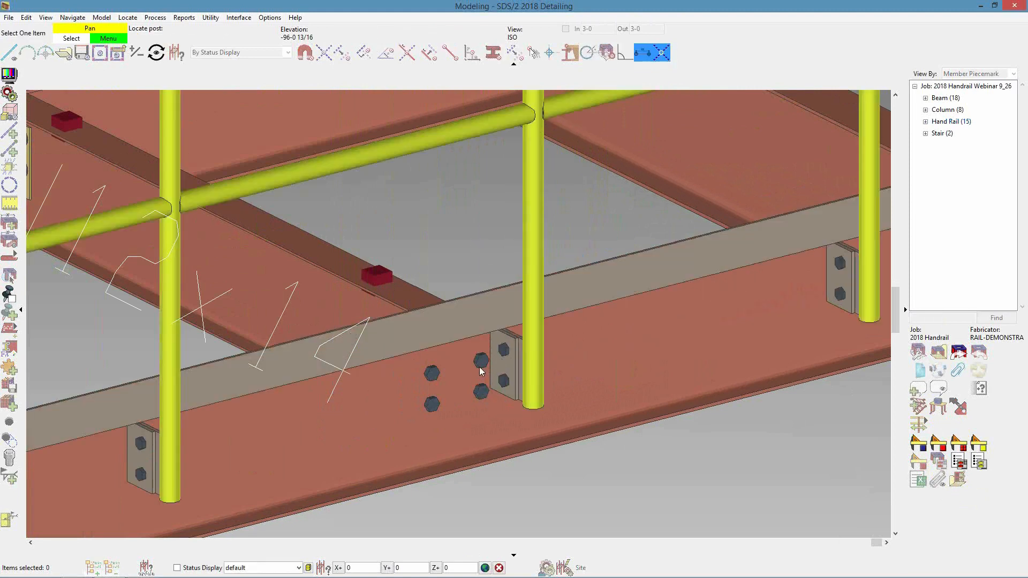
- Move the post near the far end of the same platform edge slightly along the rail, clear of the adjacent connection bolts
{"action": "scroll", "coordinate": [474, 370], "scroll_direction": "down", "scroll_amount": 5}
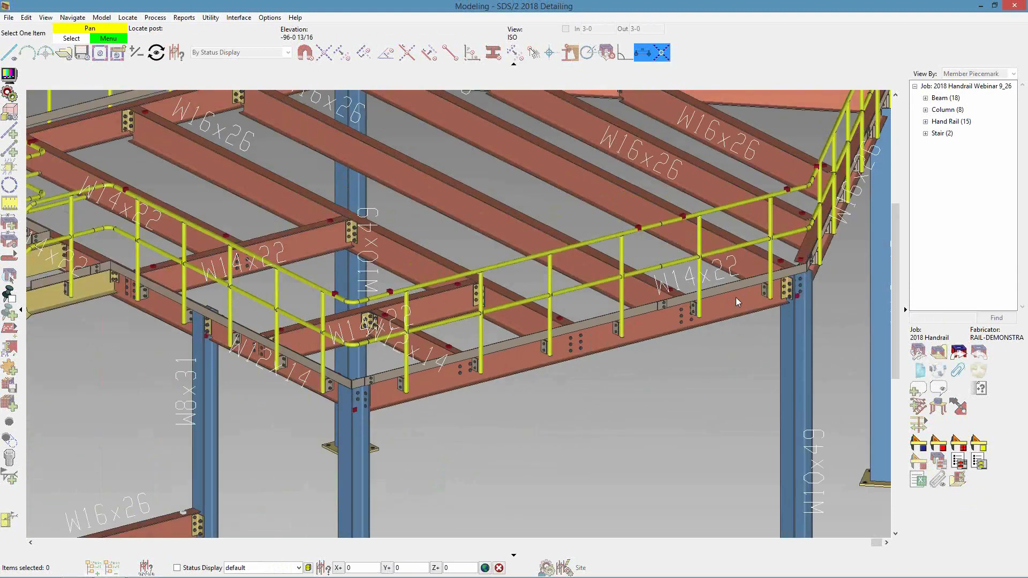
{"action": "scroll", "coordinate": [728, 292], "scroll_direction": "up", "scroll_amount": 5}
{"action": "left_click", "coordinate": [631, 236]}
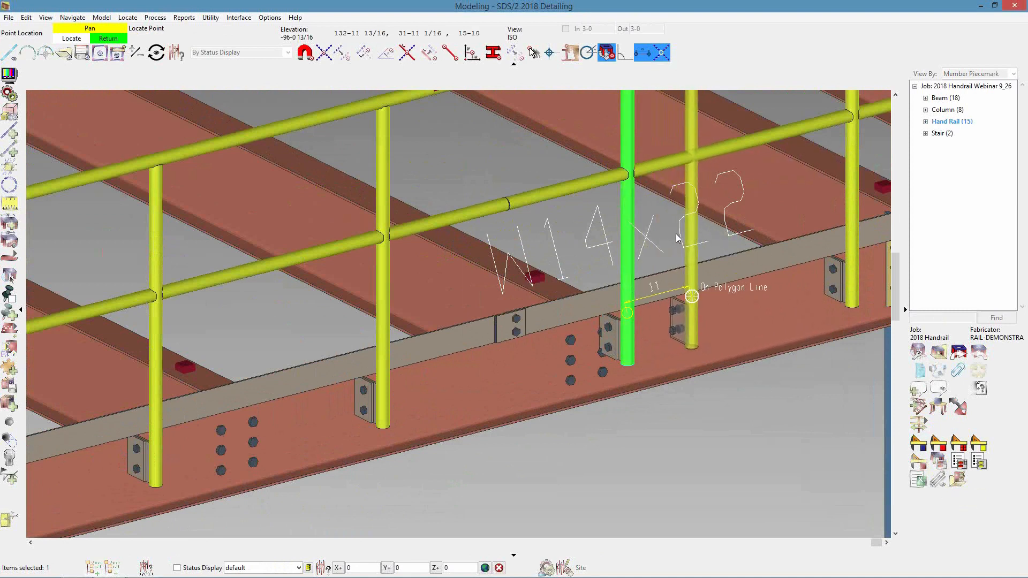
{"action": "left_click", "coordinate": [677, 237]}
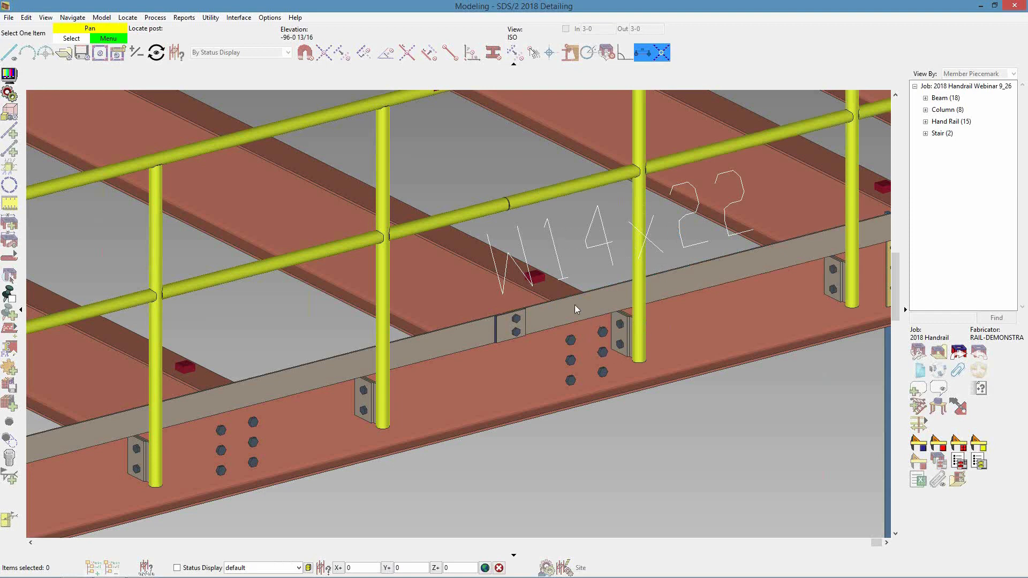
- Move the post overlapping the connection bolts on the opposite W14x22 platform edge toward the end column until it clears them
{"action": "scroll", "coordinate": [511, 387], "scroll_direction": "down", "scroll_amount": 6}
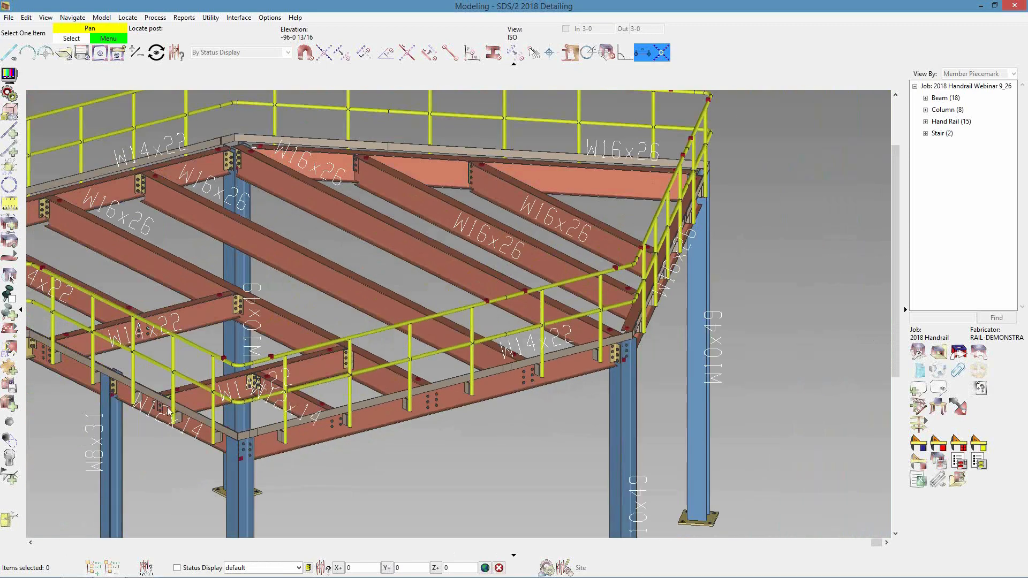
{"action": "middle_click_drag", "start_coordinate": [117, 393], "coordinate": [432, 374]}
{"action": "scroll", "coordinate": [204, 316], "scroll_direction": "up", "scroll_amount": 6}
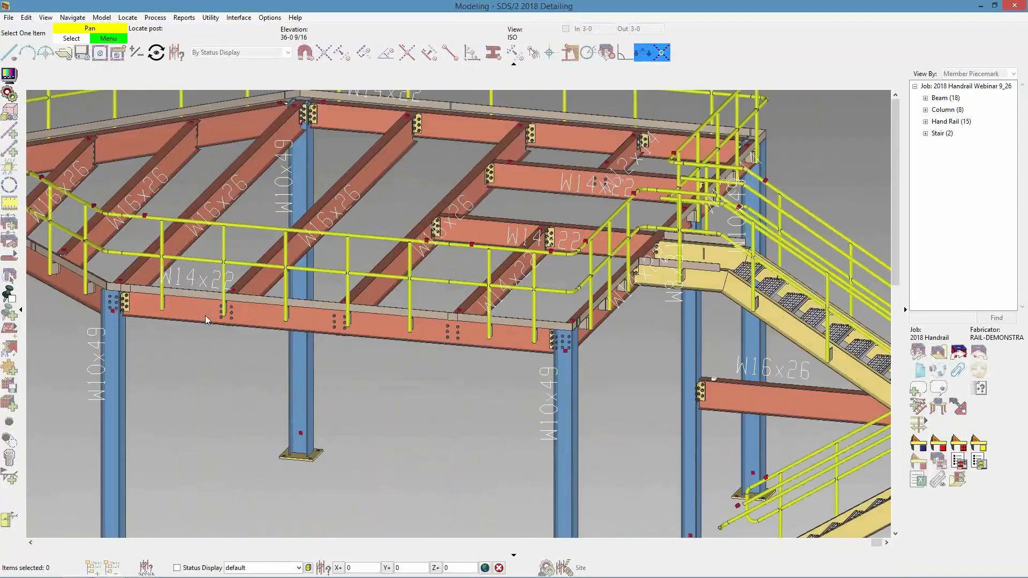
{"action": "left_click", "coordinate": [240, 234]}
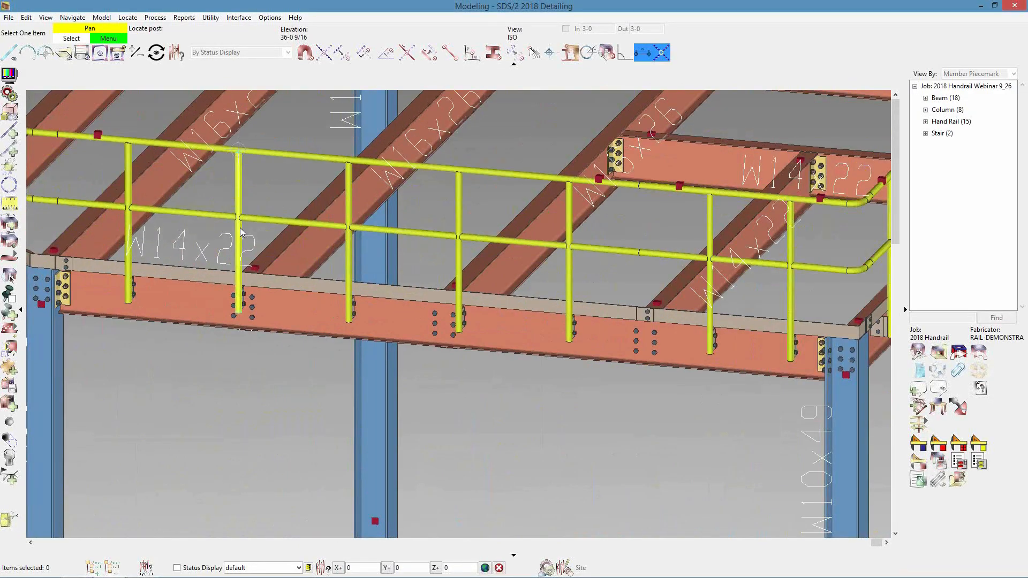
{"action": "left_click", "coordinate": [217, 241]}
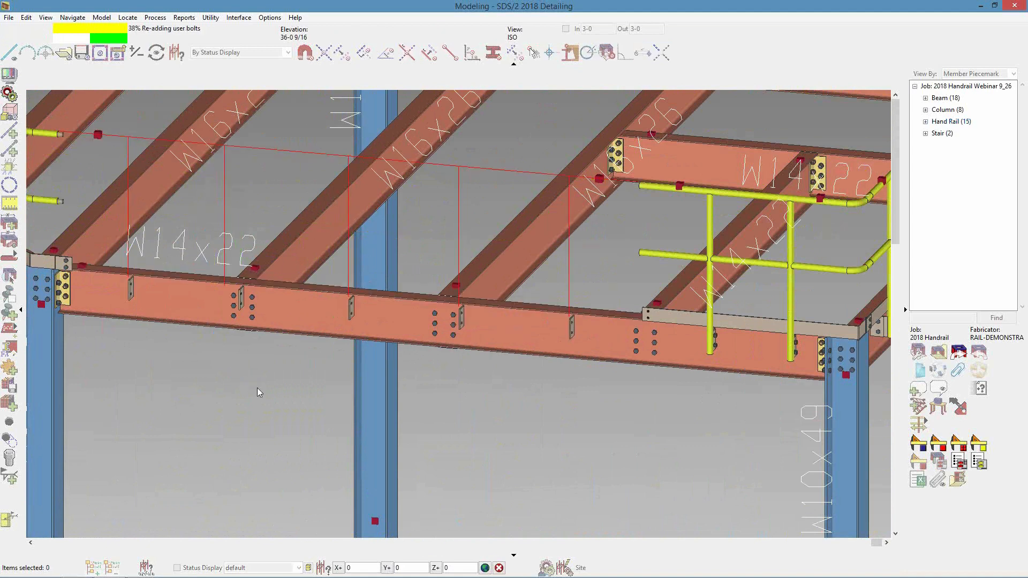
{"action": "left_click", "coordinate": [217, 236]}
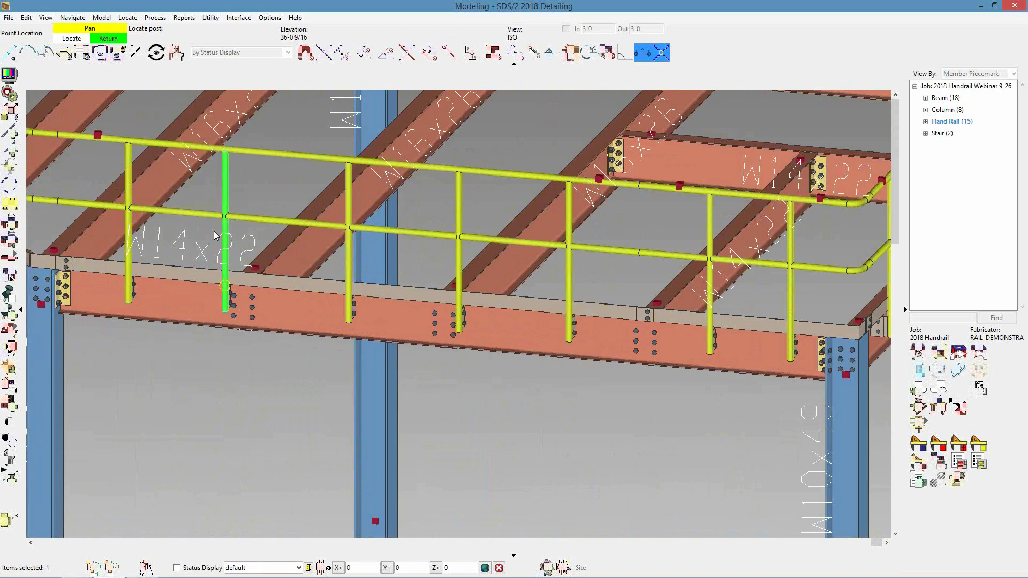
{"action": "left_click", "coordinate": [208, 237]}
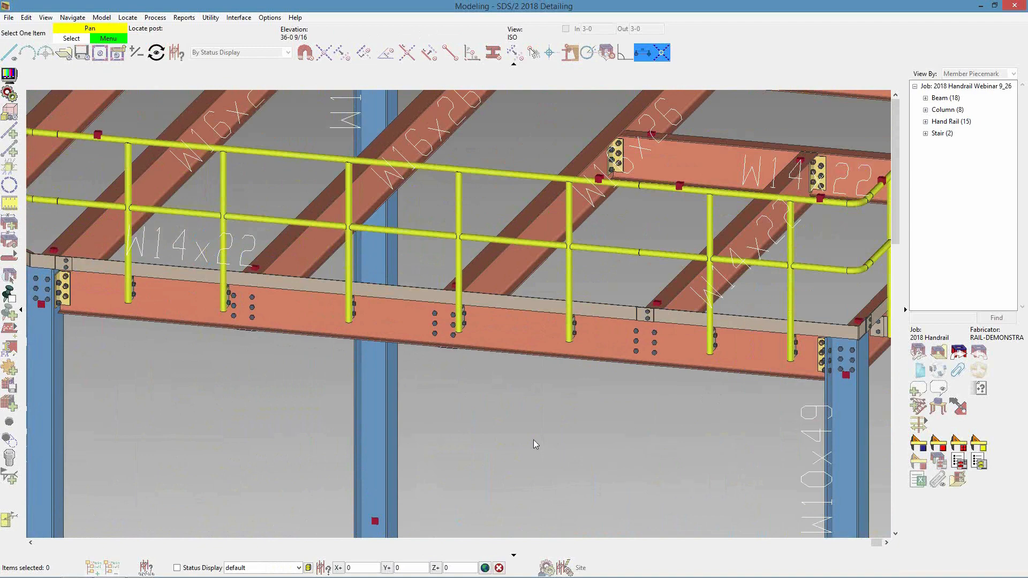
- Move the upper stair handrail's second sloped post slightly up the stringer and check its clip against the stringer bolts
{"action": "scroll", "coordinate": [529, 439], "scroll_direction": "down", "scroll_amount": 3}
{"action": "middle_click_drag", "start_coordinate": [581, 426], "coordinate": [383, 408]}
{"action": "scroll", "coordinate": [590, 367], "scroll_direction": "up", "scroll_amount": 3}
{"action": "middle_click_drag", "start_coordinate": [559, 383], "coordinate": [381, 329]}
{"action": "middle_click_drag", "start_coordinate": [583, 398], "coordinate": [450, 260]}
{"action": "scroll", "coordinate": [571, 300], "scroll_direction": "up", "scroll_amount": 3}
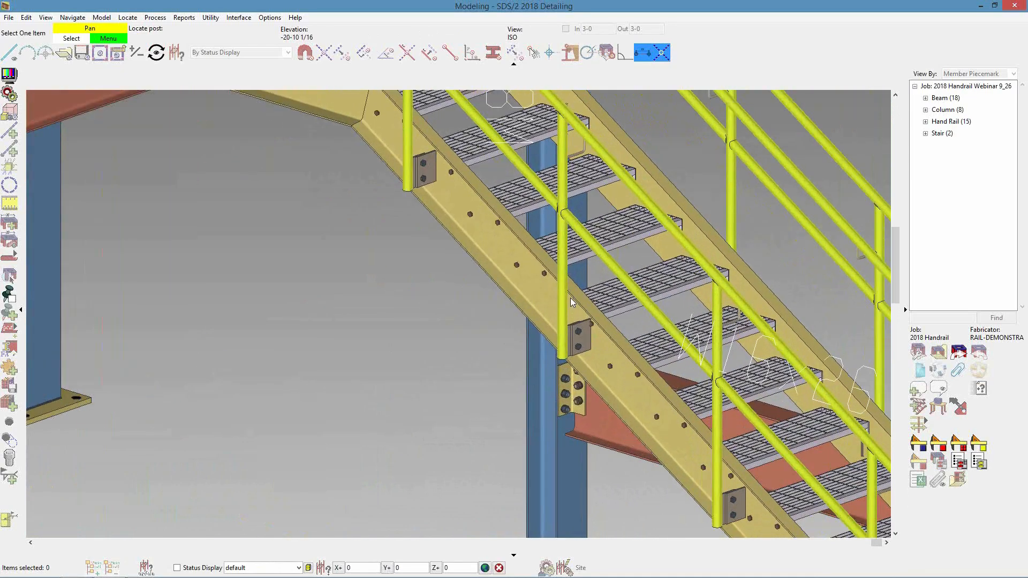
{"action": "scroll", "coordinate": [570, 298], "scroll_direction": "up", "scroll_amount": 3}
{"action": "scroll", "coordinate": [581, 306], "scroll_direction": "down", "scroll_amount": 4}
{"action": "middle_click_drag", "start_coordinate": [551, 328], "coordinate": [541, 375]}
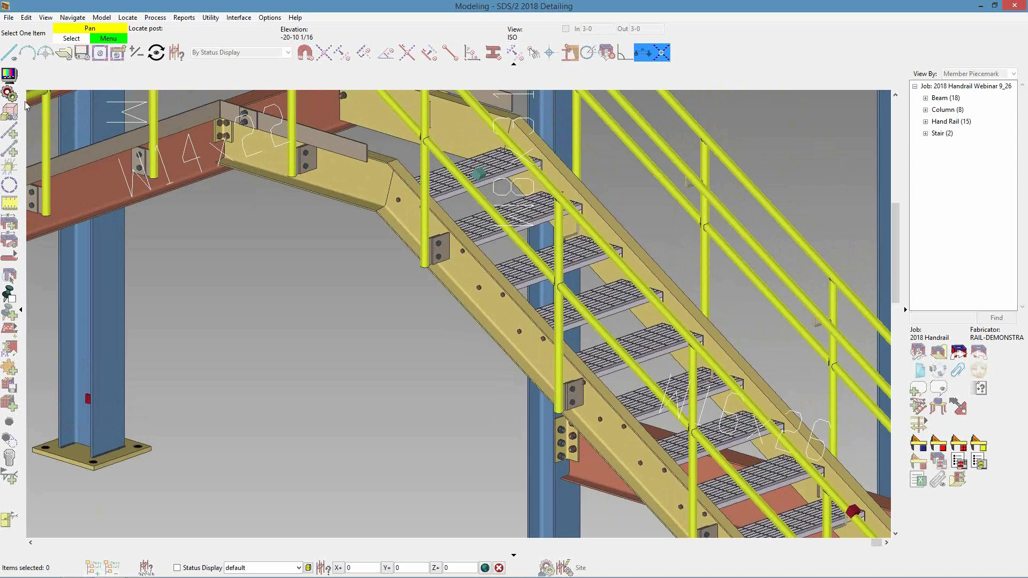
{"action": "scroll", "coordinate": [496, 375], "scroll_direction": "down", "scroll_amount": 5}
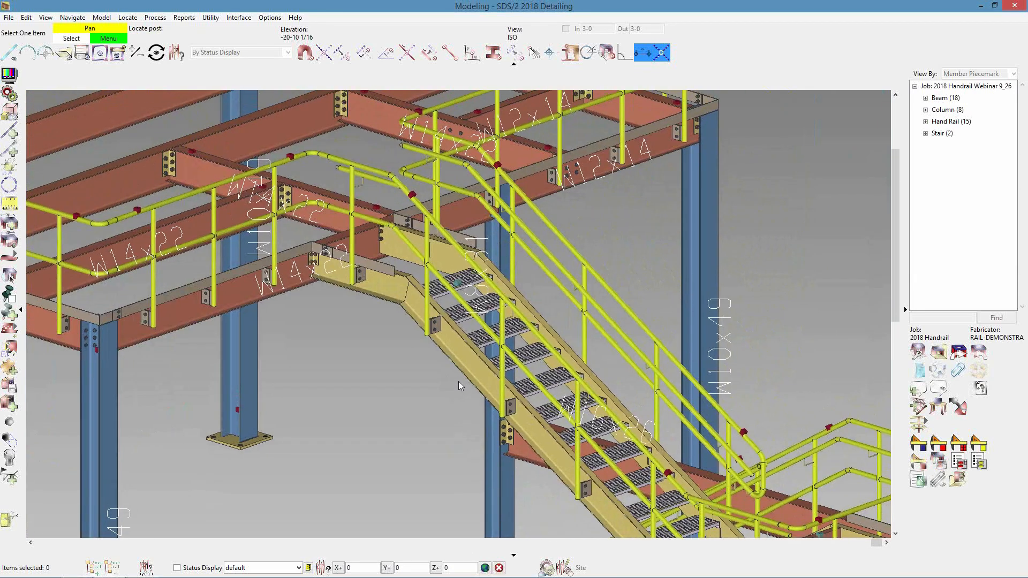
{"action": "left_click", "coordinate": [503, 363]}
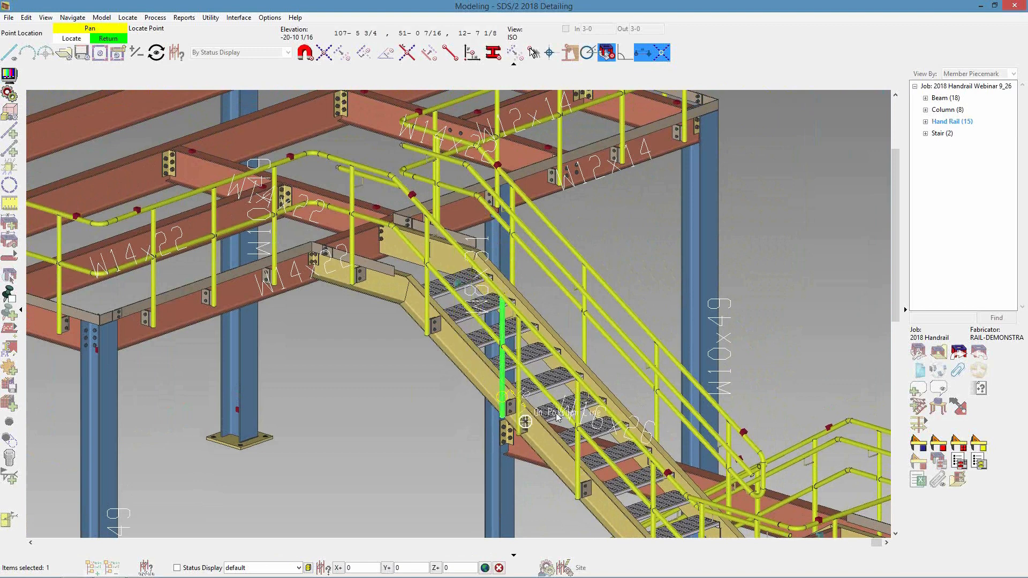
{"action": "left_click", "coordinate": [476, 368]}
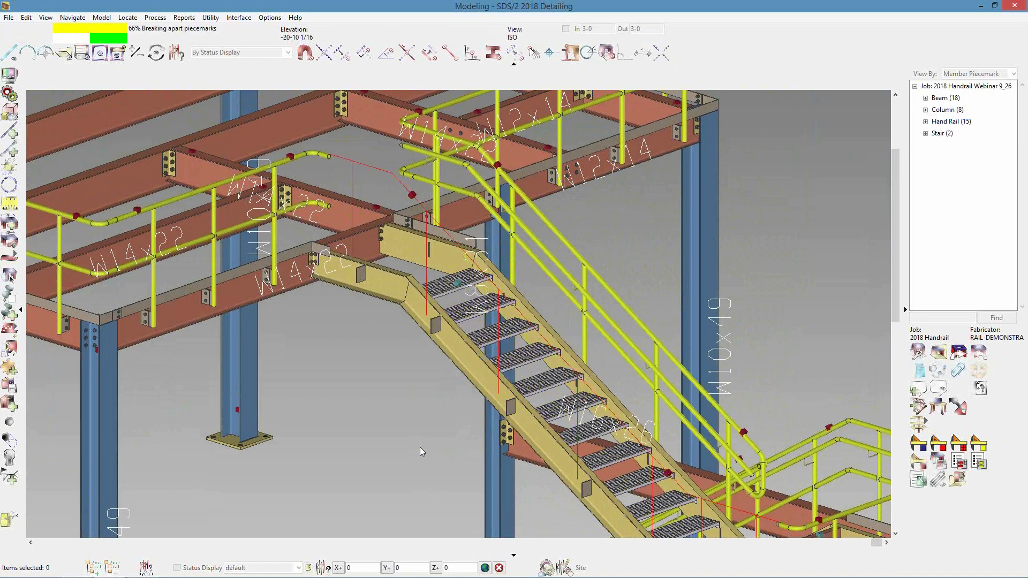
{"action": "scroll", "coordinate": [525, 399], "scroll_direction": "up", "scroll_amount": 3}
{"action": "scroll", "coordinate": [524, 399], "scroll_direction": "up", "scroll_amount": 2}
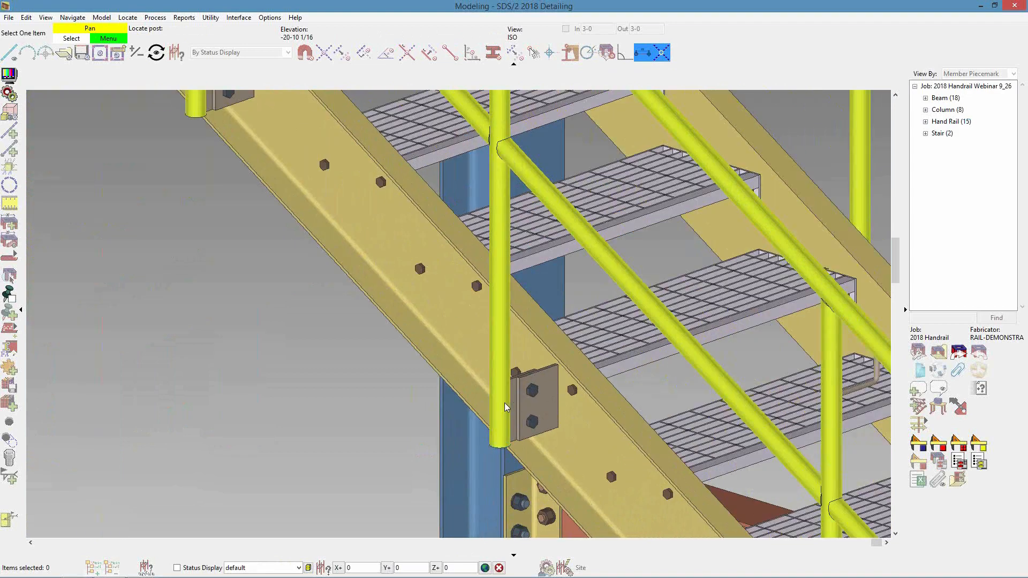
- Move the upper stair handrail's top sloped post past the stringer bend onto the level part of the stringer
{"action": "scroll", "coordinate": [503, 407], "scroll_direction": "down", "scroll_amount": 5}
{"action": "middle_click_drag", "start_coordinate": [355, 363], "coordinate": [324, 424]}
{"action": "scroll", "coordinate": [316, 301], "scroll_direction": "up", "scroll_amount": 2}
{"action": "scroll", "coordinate": [315, 302], "scroll_direction": "up", "scroll_amount": 1}
{"action": "left_click", "coordinate": [434, 352]}
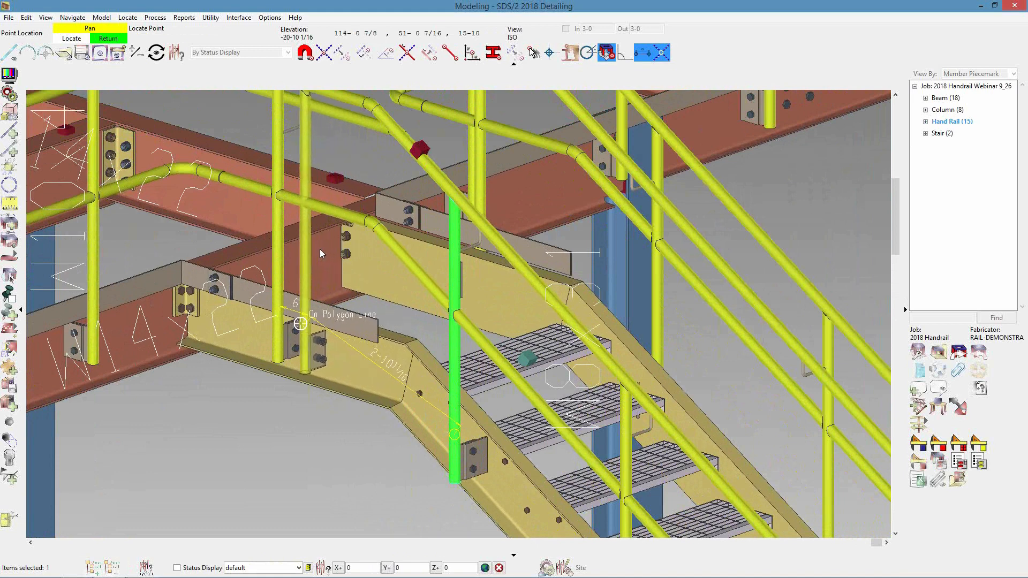
{"action": "left_click", "coordinate": [376, 273]}
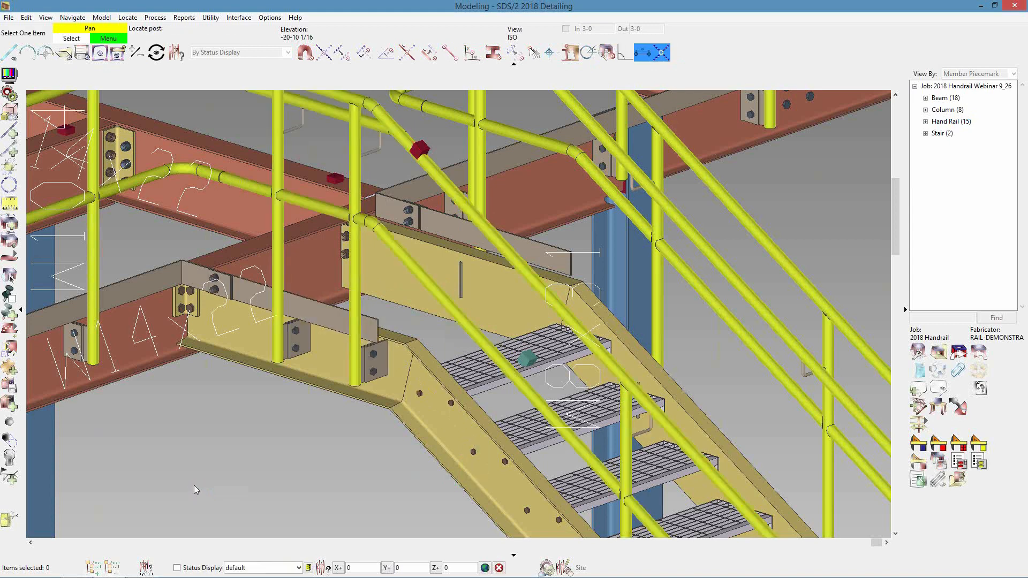
- Move that handrail post from the level stringer part onto the sloped stringer just below the bend
{"action": "scroll", "coordinate": [353, 363], "scroll_direction": "down", "scroll_amount": 3}
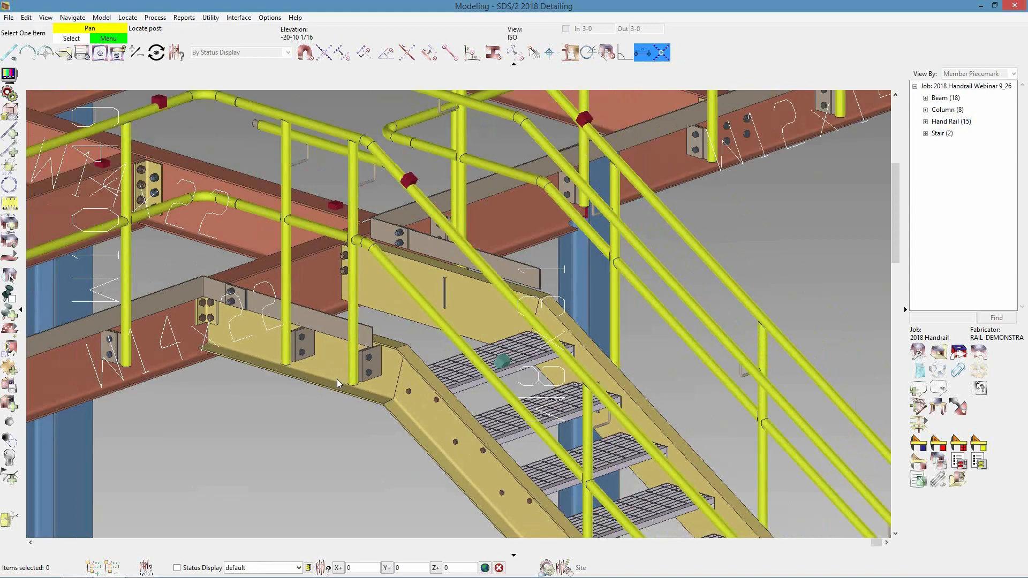
{"action": "left_click", "coordinate": [350, 299]}
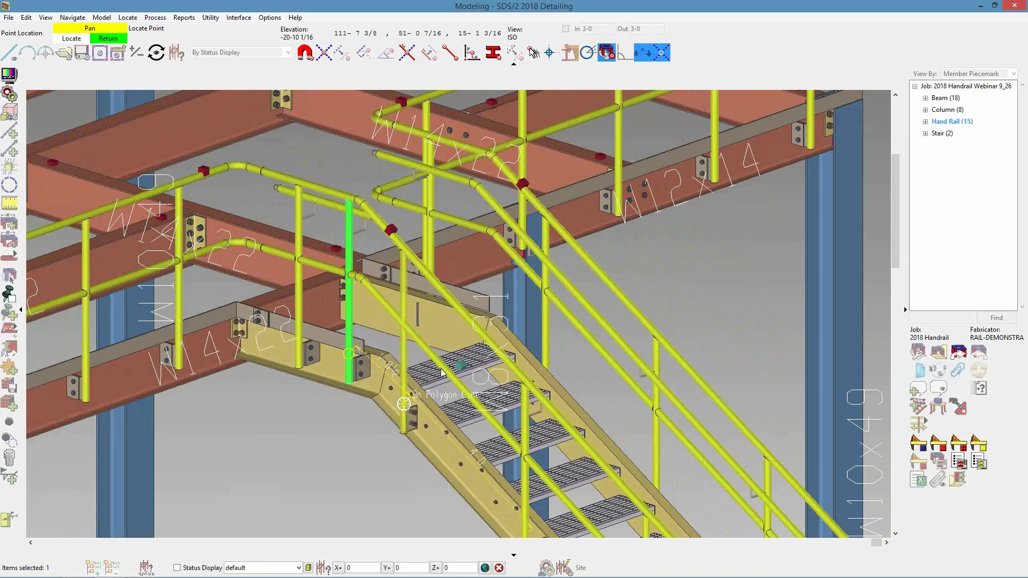
{"action": "left_click", "coordinate": [404, 404]}
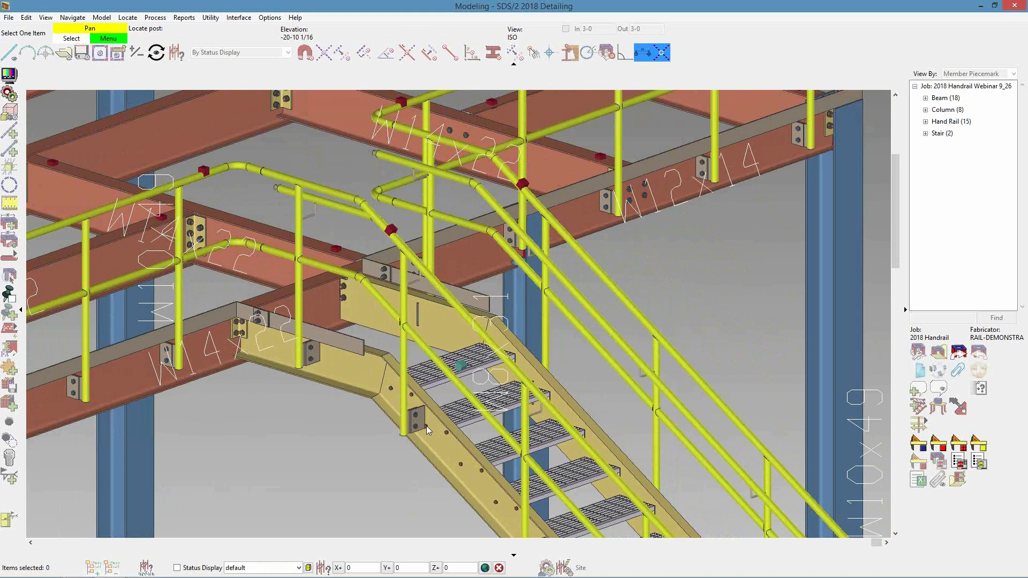
- Move the upper stair handrail's post just below the stringer bend slightly farther down the slope so its clip sits between the stringer bolts
{"action": "scroll", "coordinate": [399, 359], "scroll_direction": "up", "scroll_amount": 2}
{"action": "left_click", "coordinate": [397, 359]}
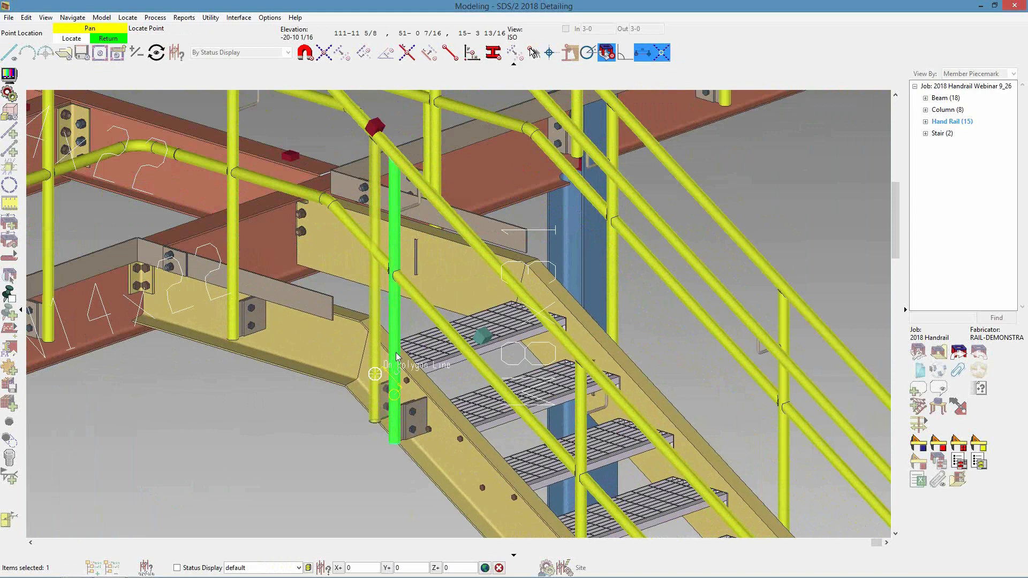
{"action": "left_click", "coordinate": [396, 357]}
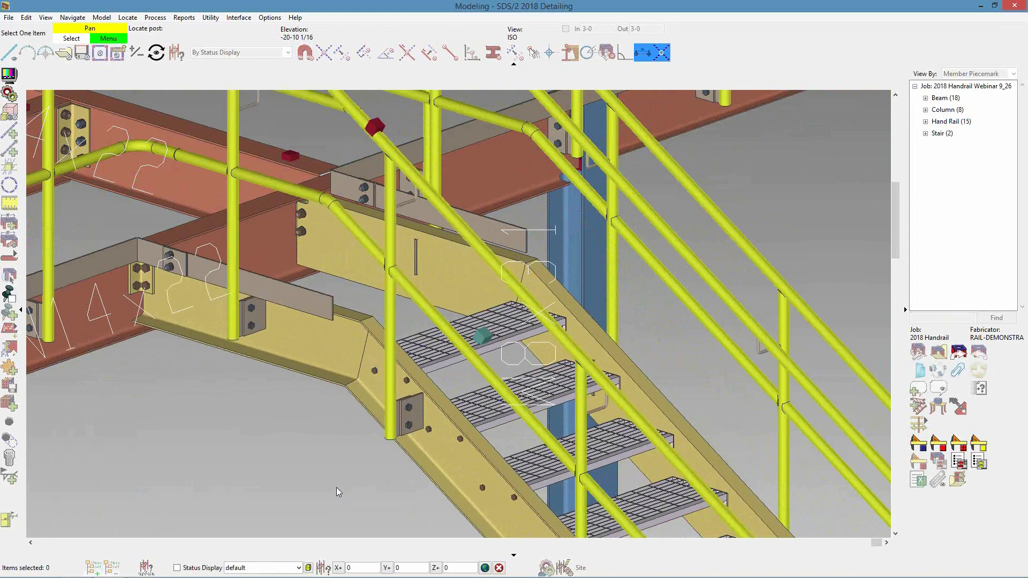
{"action": "scroll", "coordinate": [283, 491], "scroll_direction": "down", "scroll_amount": 2}
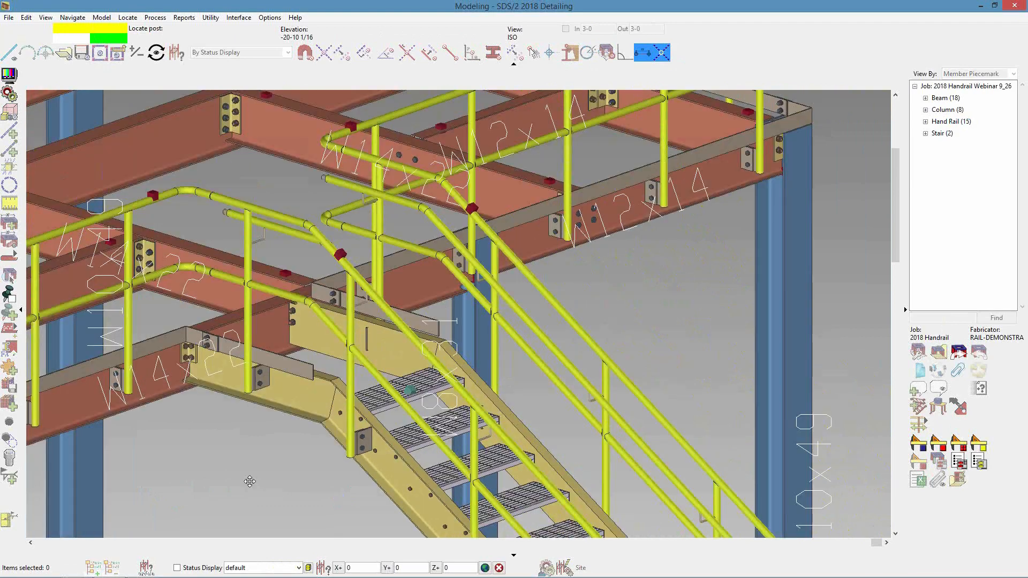
{"action": "middle_click_drag", "start_coordinate": [250, 482], "coordinate": [173, 378]}
{"action": "scroll", "coordinate": [236, 410], "scroll_direction": "down", "scroll_amount": 4}
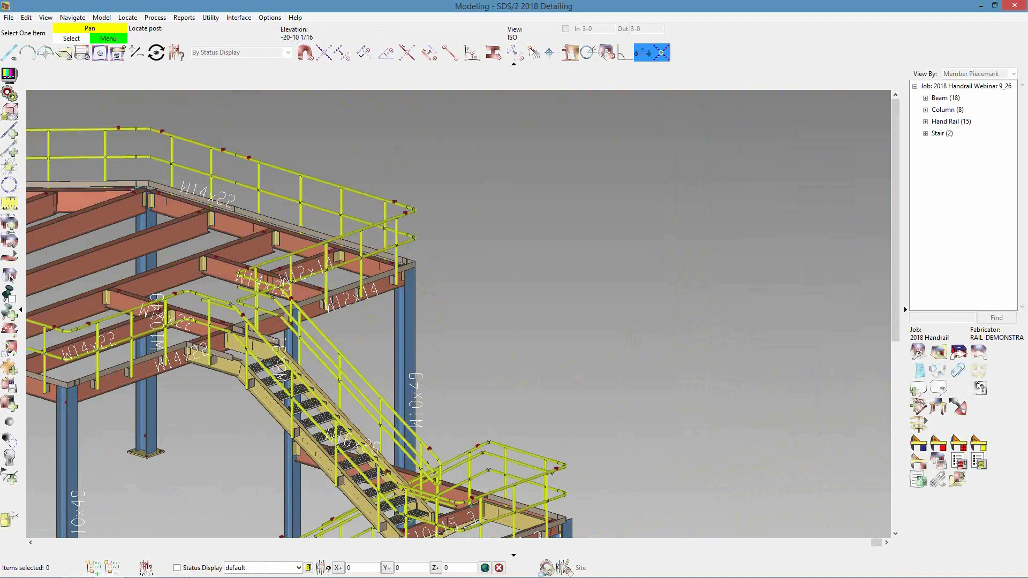
- Switch to the 2018 Handrail presentation in PowerPoint Viewer and advance to the SDS/2 YouTube Channel slide
{"action": "mouse_move", "coordinate": [188, 575]}
{"action": "left_click", "coordinate": [141, 569]}
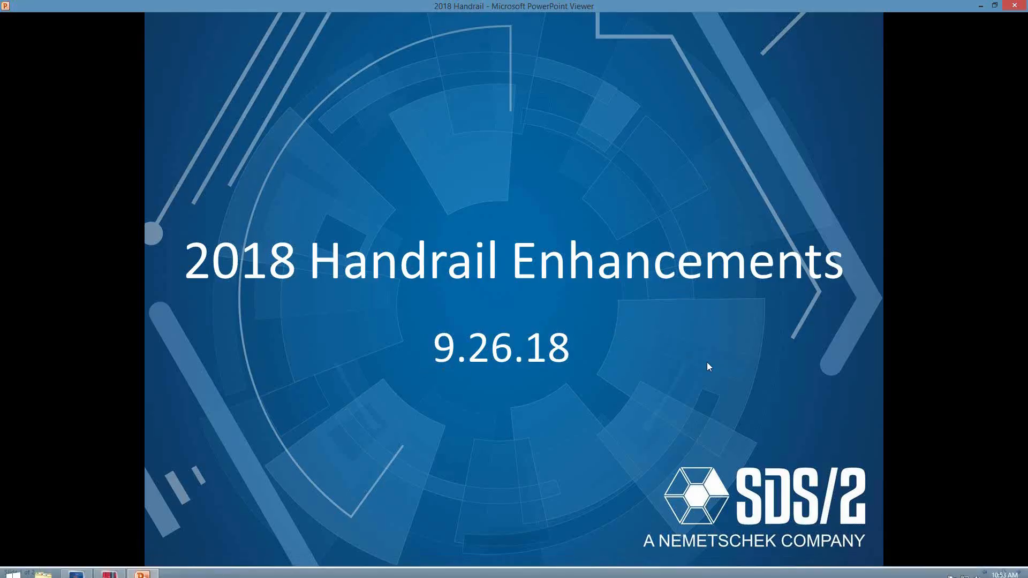
{"action": "left_click", "coordinate": [706, 363]}
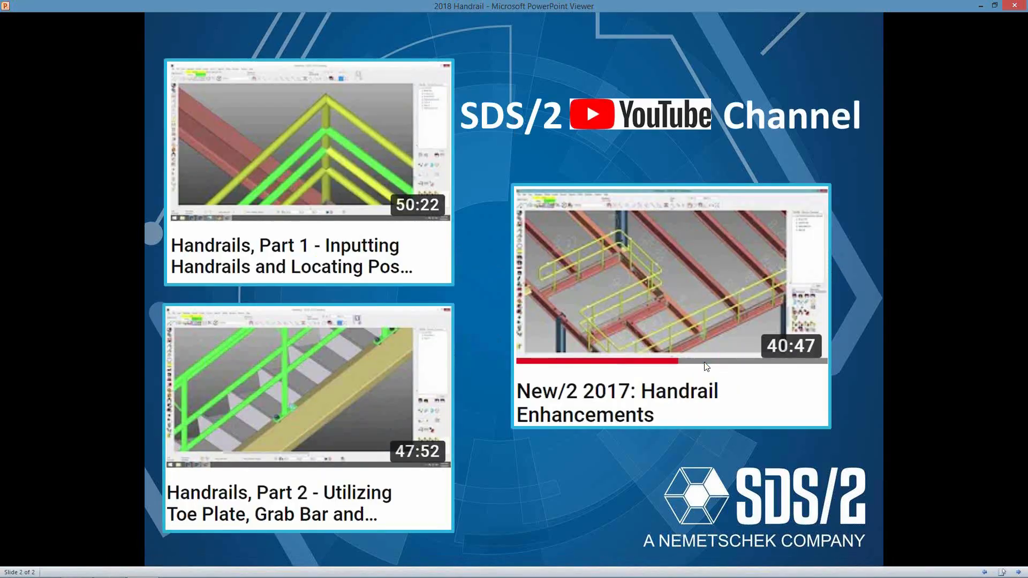